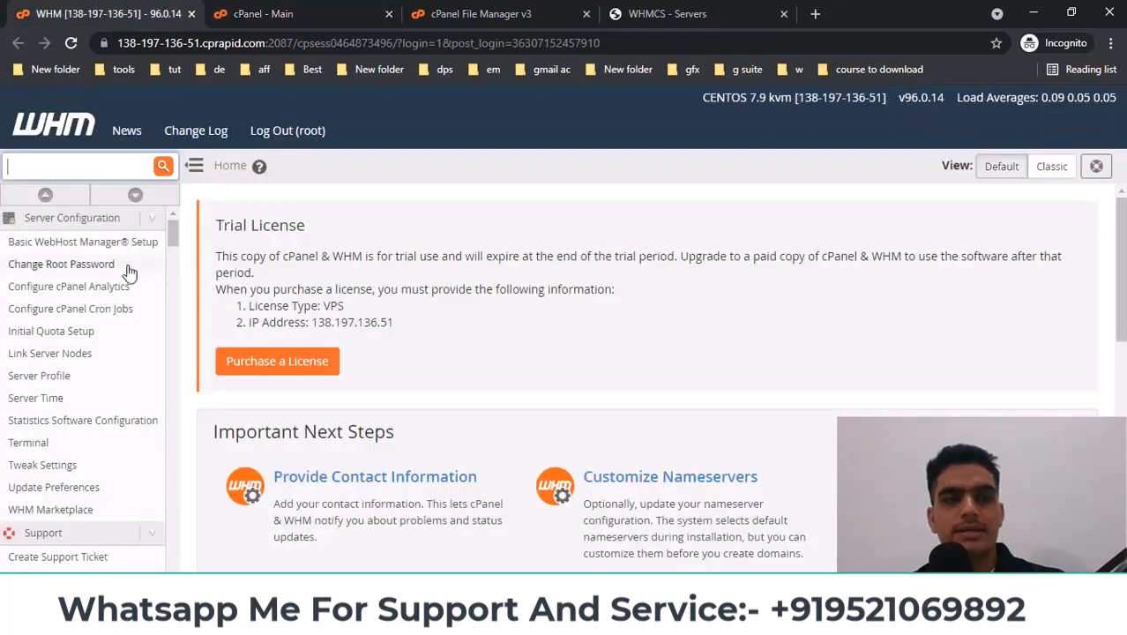
Open webskyemail.ga from the cPanel main page and browse its whmcs folder to check what the domain serves
left_click(276, 11)
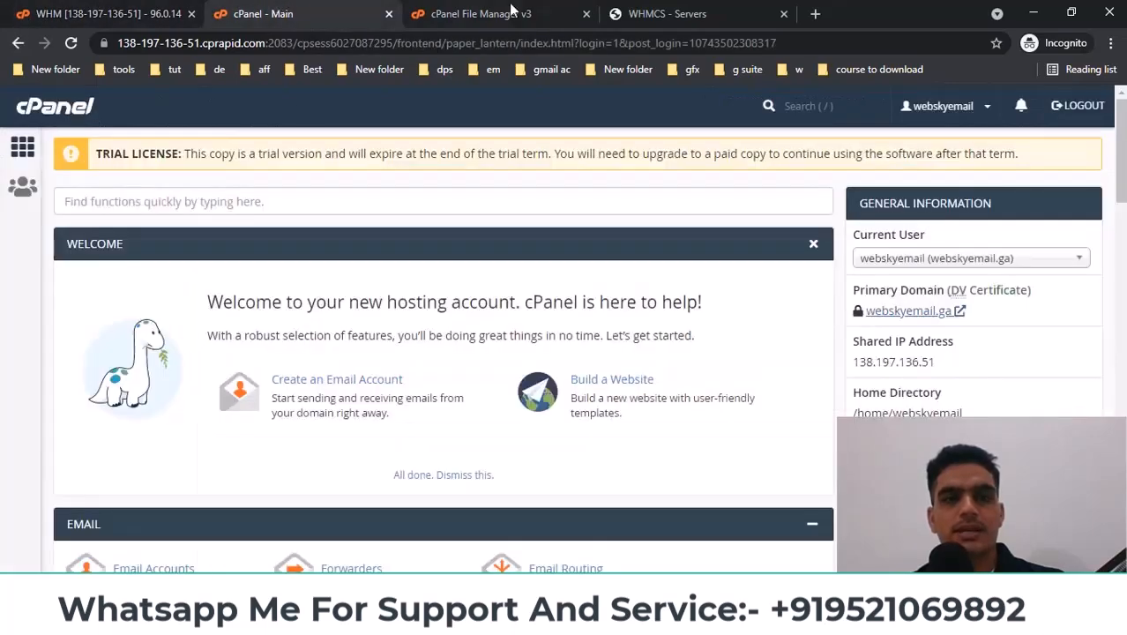
left_click(919, 316)
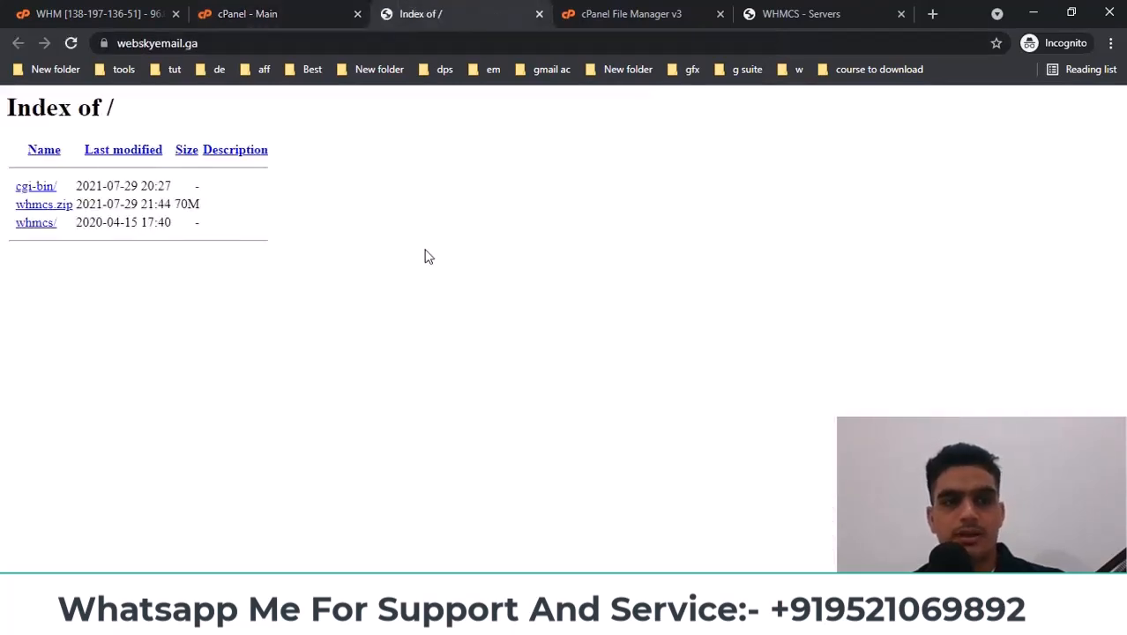
left_click(77, 44)
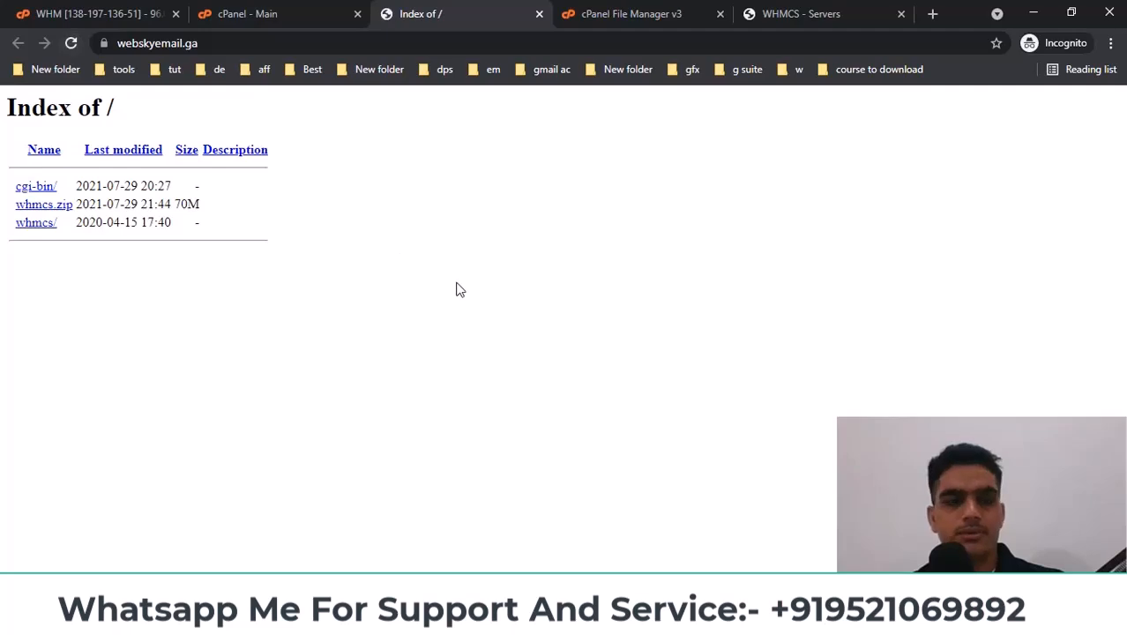
left_click(317, 14)
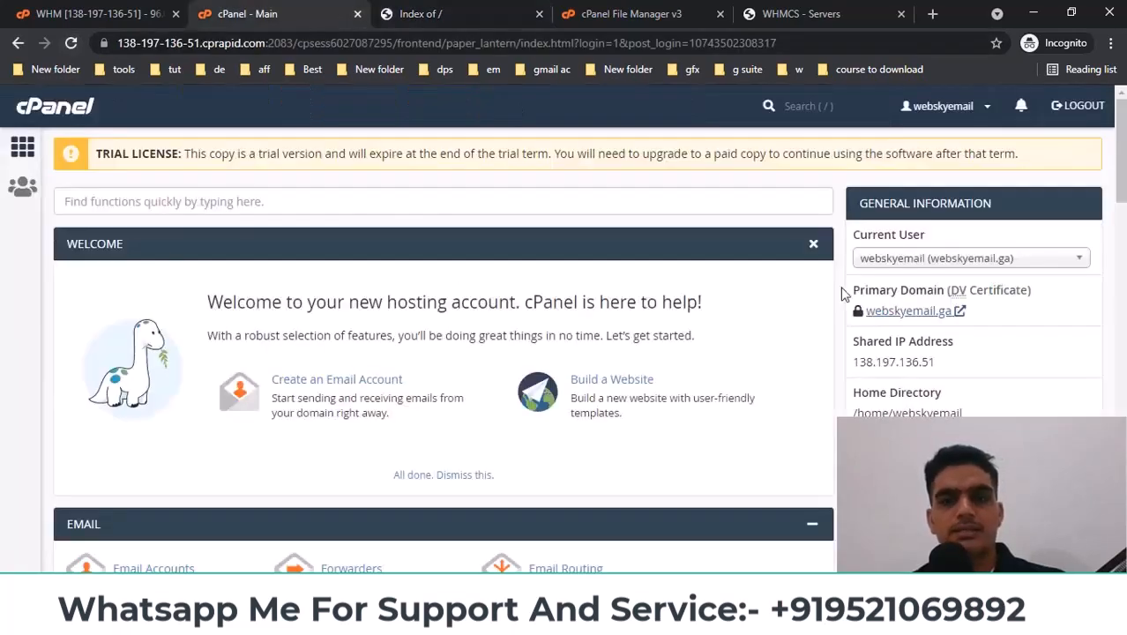
middle_click(908, 310)
left_click(496, 16)
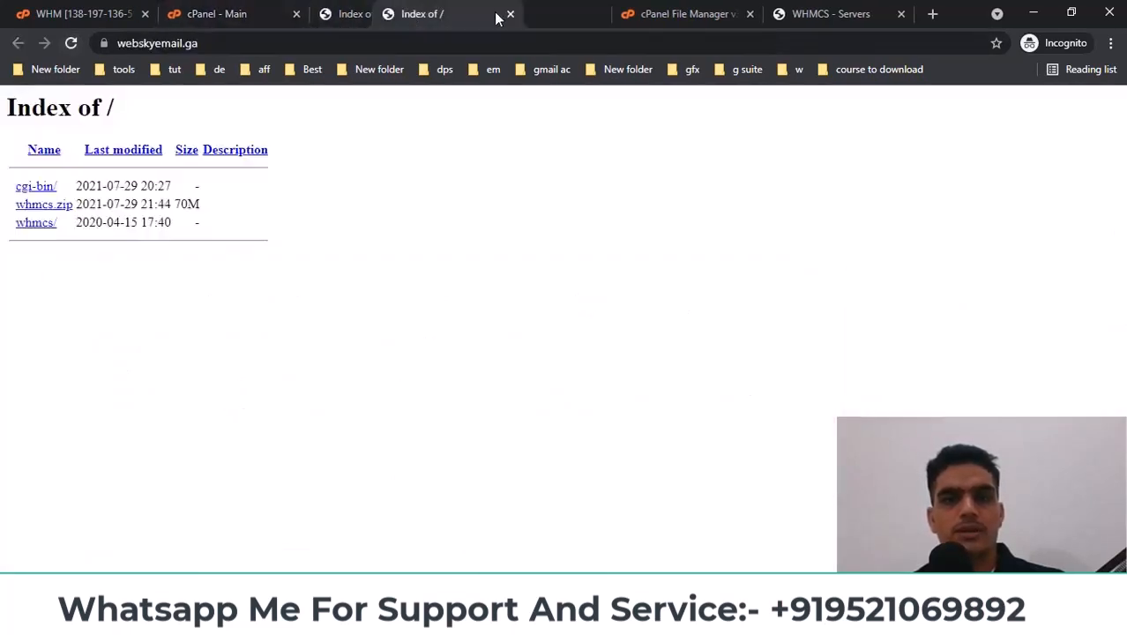
left_click(409, 16)
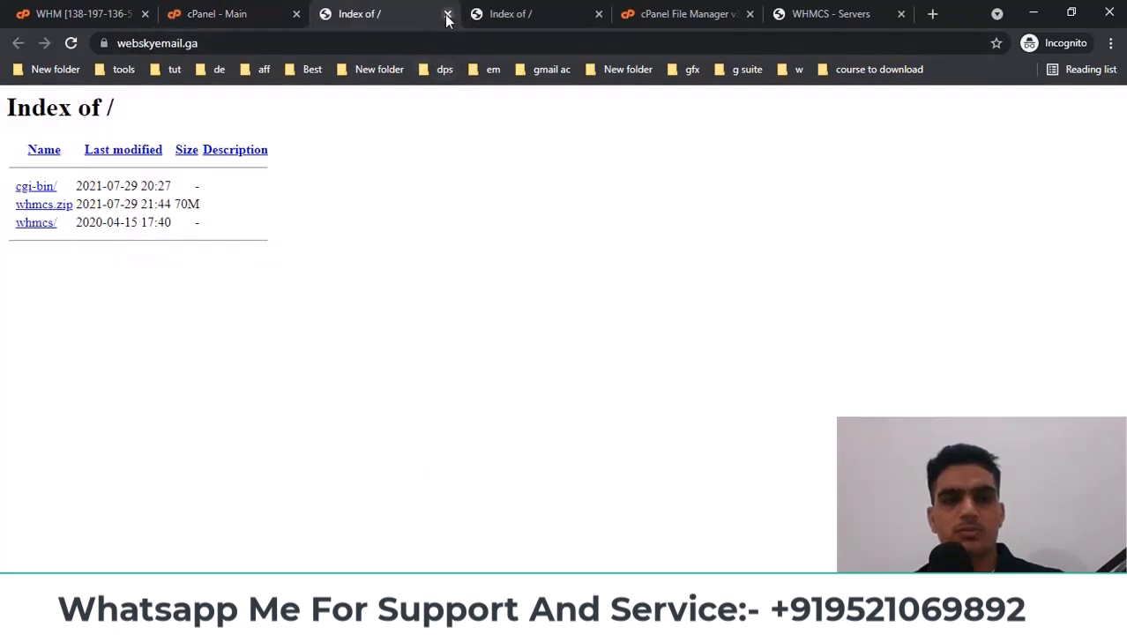
left_click(309, 43)
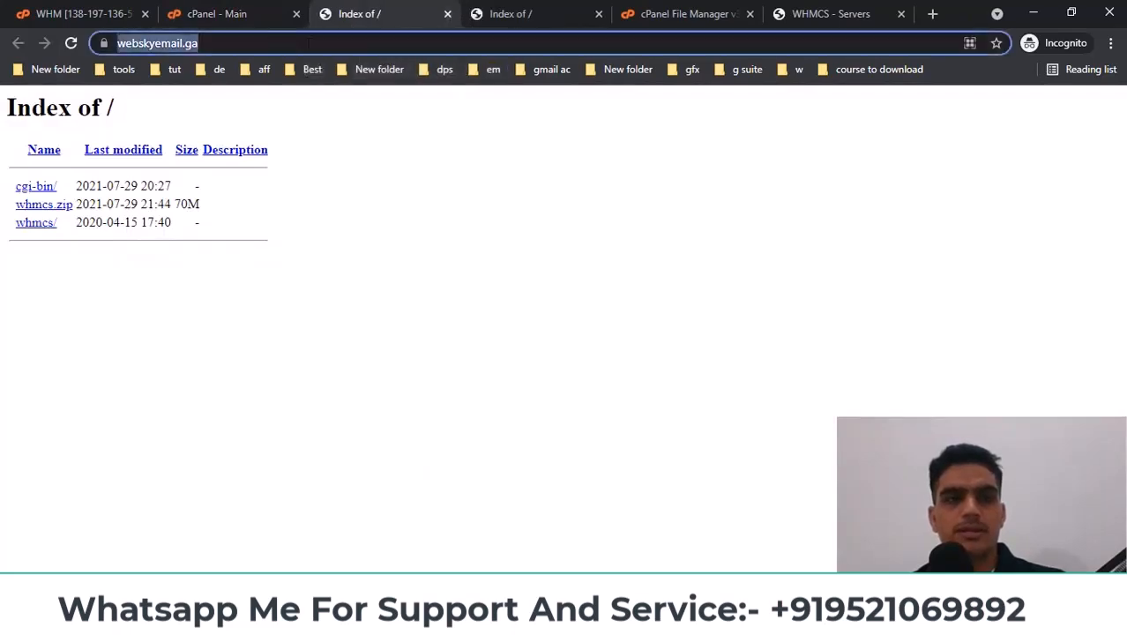
left_click(31, 224)
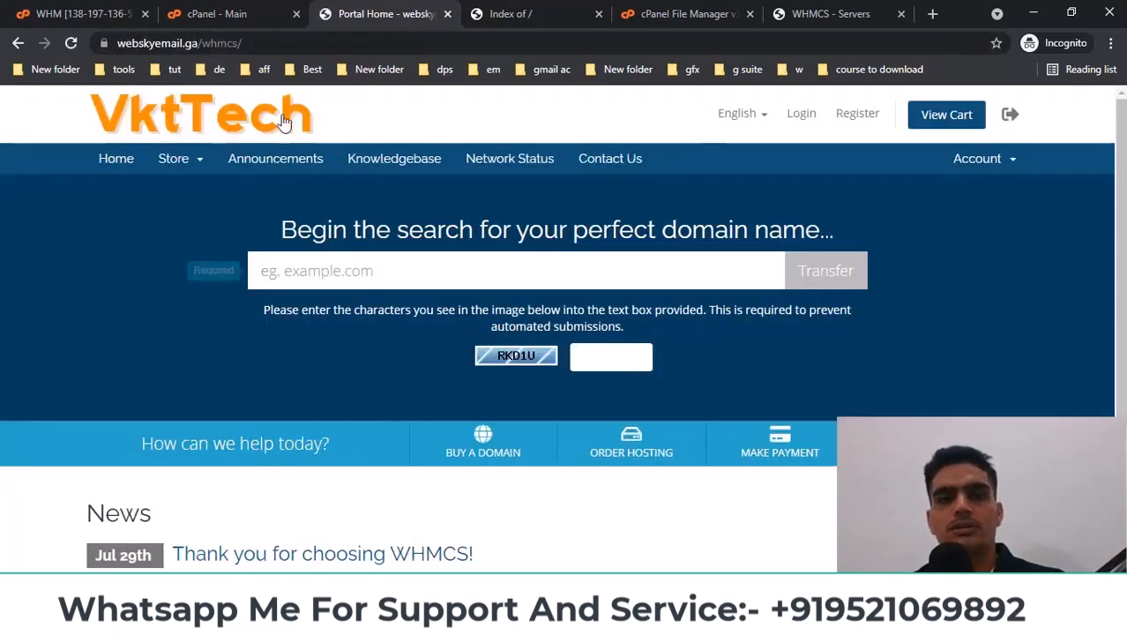
Close both webskyemail.ga preview pages and return to the cPanel main page
left_click(233, 11)
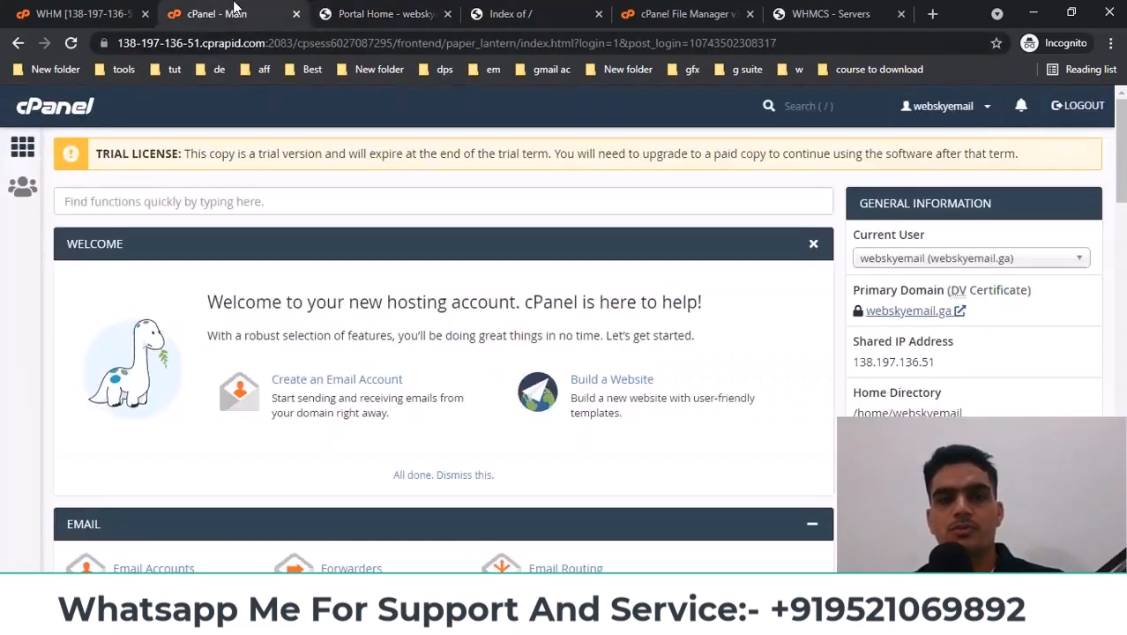
left_click(447, 14)
left_click(397, 15)
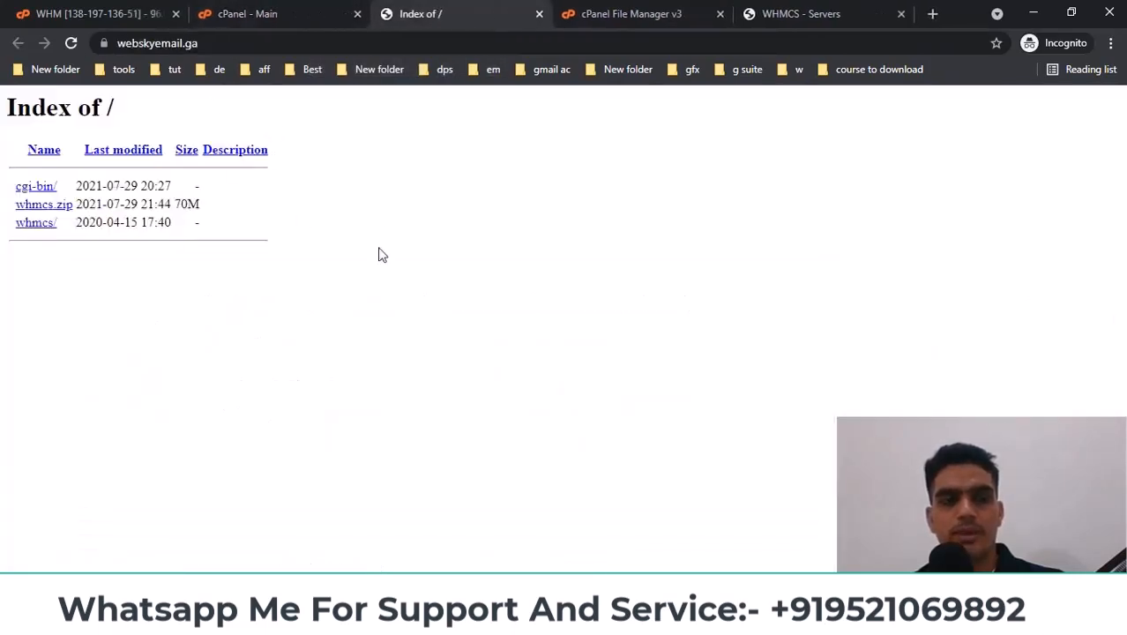
left_click(284, 14)
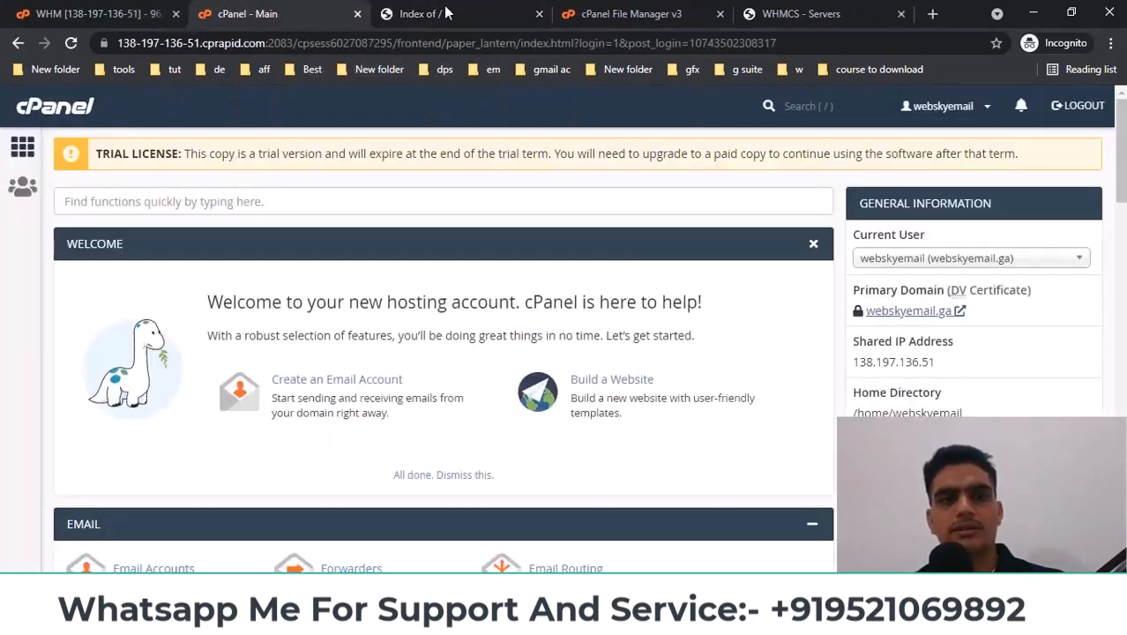
left_click(539, 14)
scroll(494, 335, "down", 10)
scroll(470, 317, "down", 7)
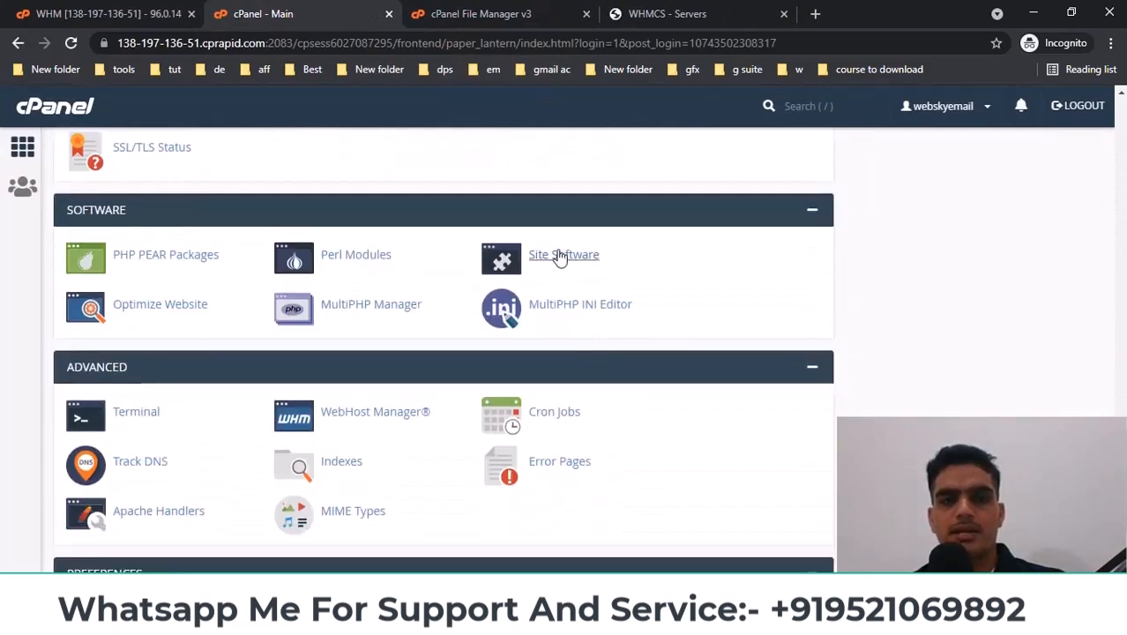
middle_click(560, 255)
left_click(432, 12)
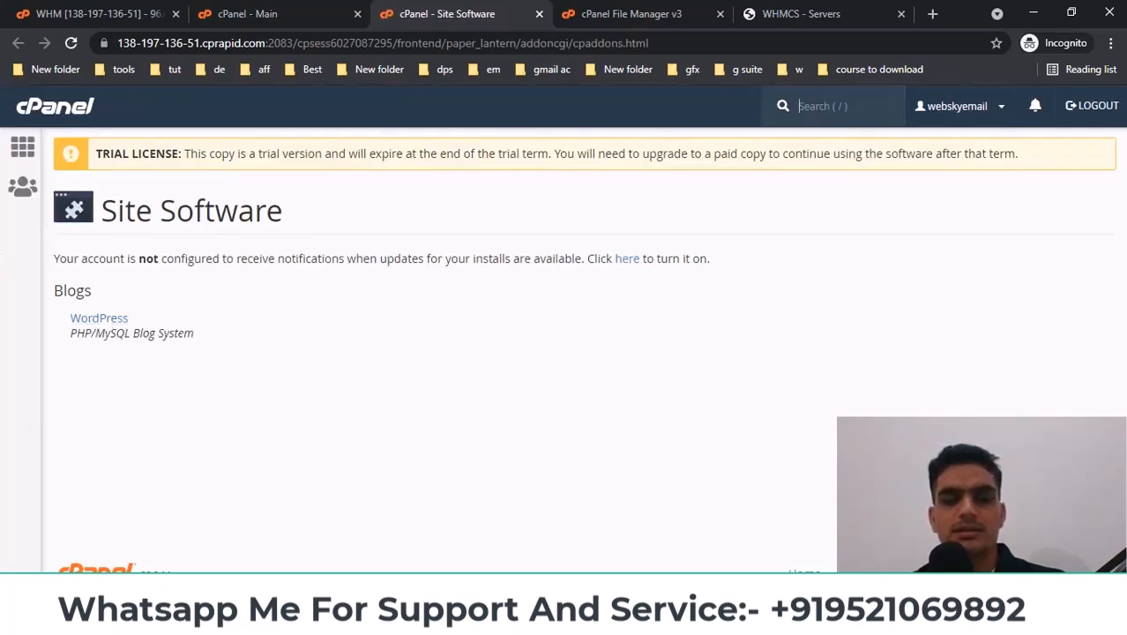
left_click(100, 320)
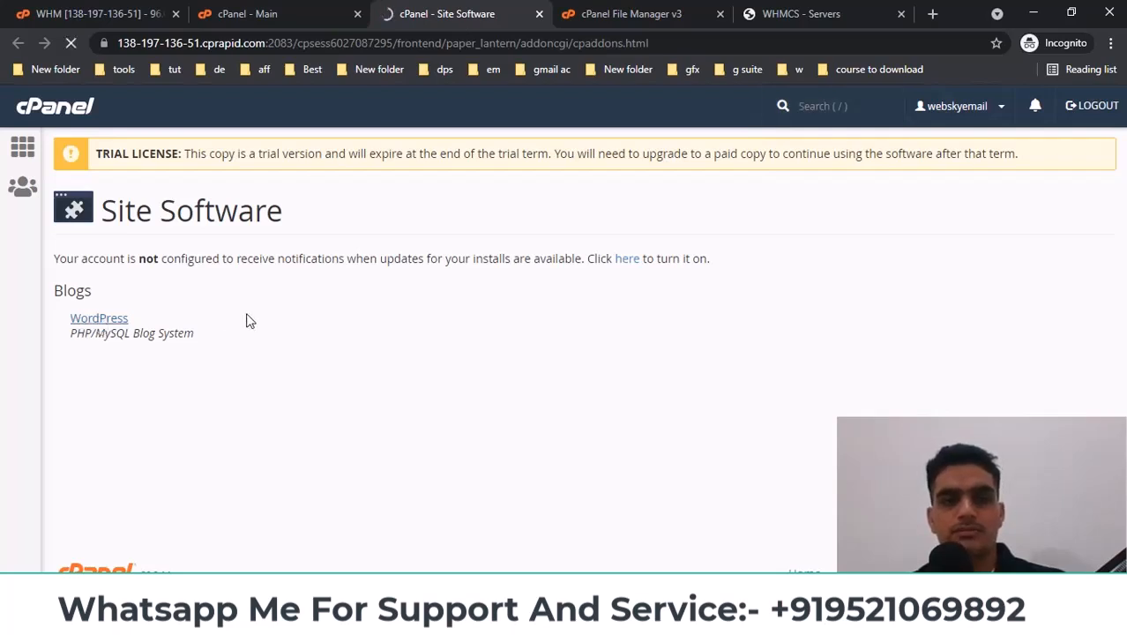
scroll(564, 343, "down", 1)
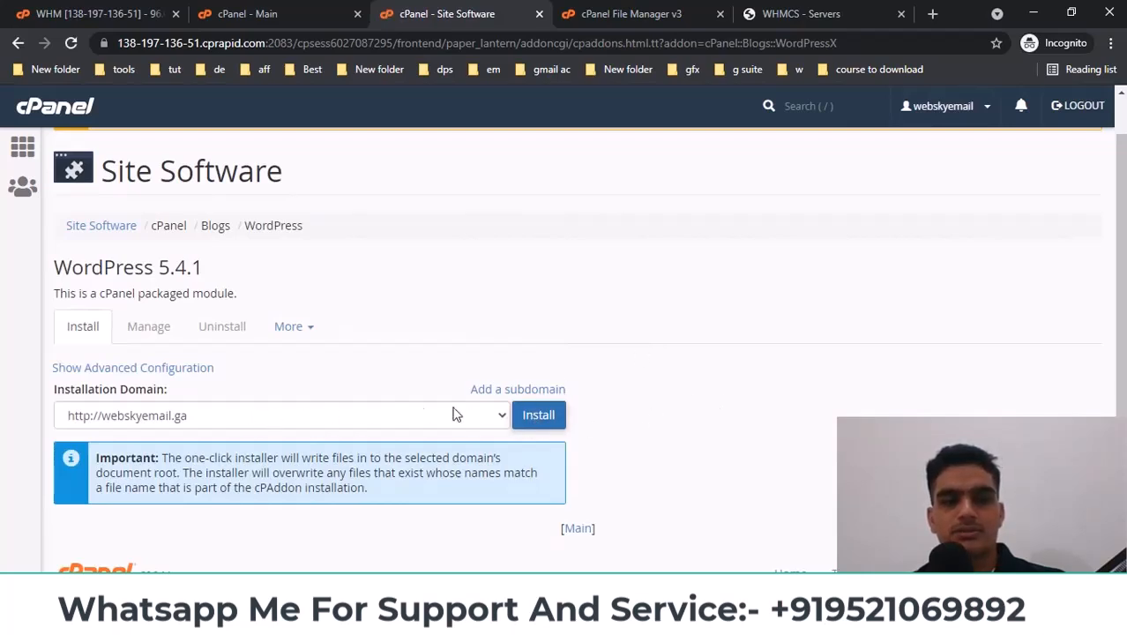
left_click(541, 420)
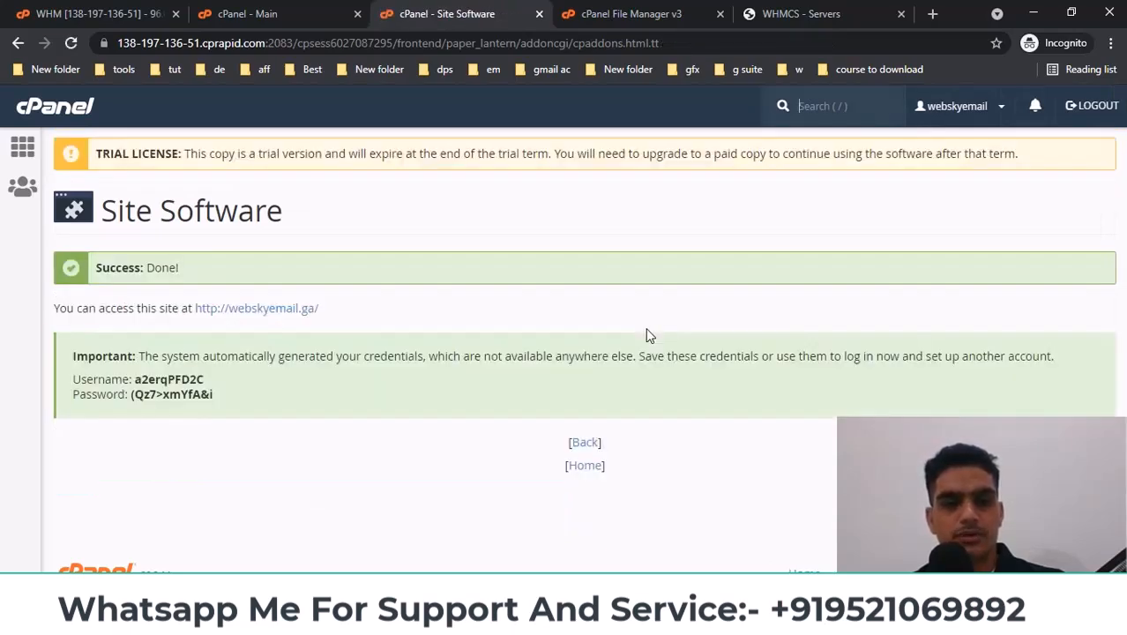
Open the newly installed site in its own page and go to its /wp-admin login address
middle_click(266, 309)
left_click(498, 9)
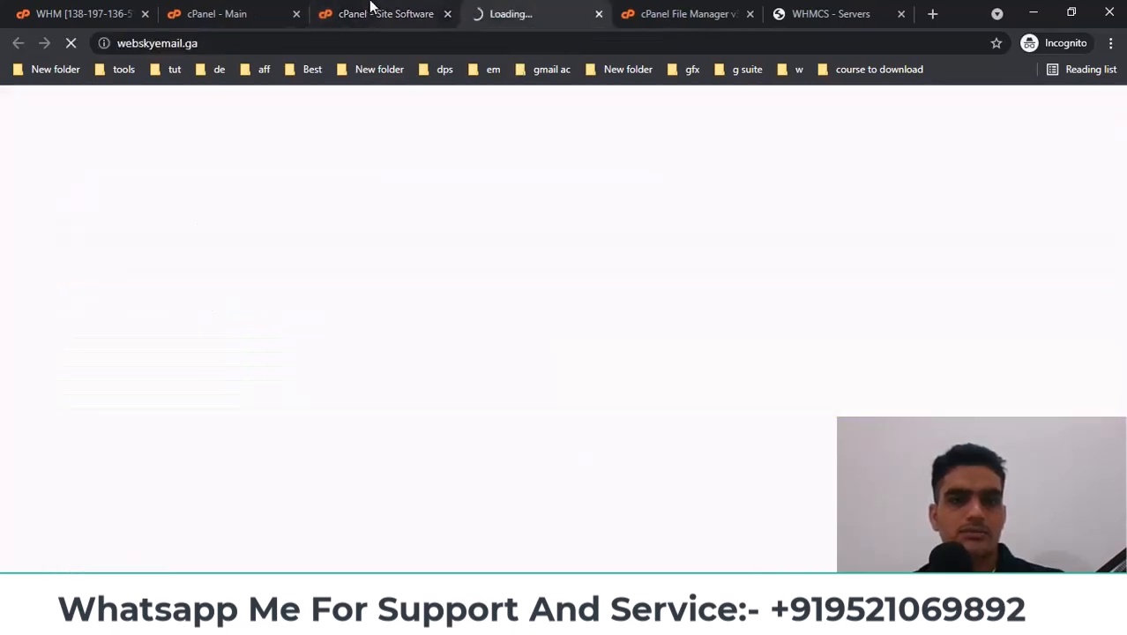
left_click(340, 9)
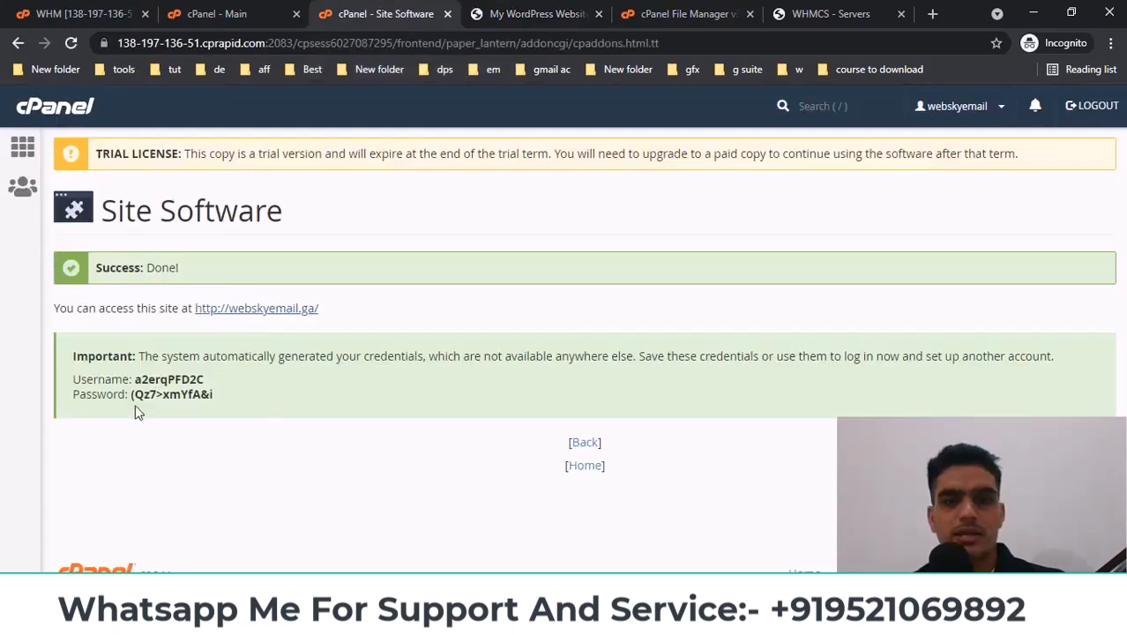
left_click(538, 13)
left_click(301, 45)
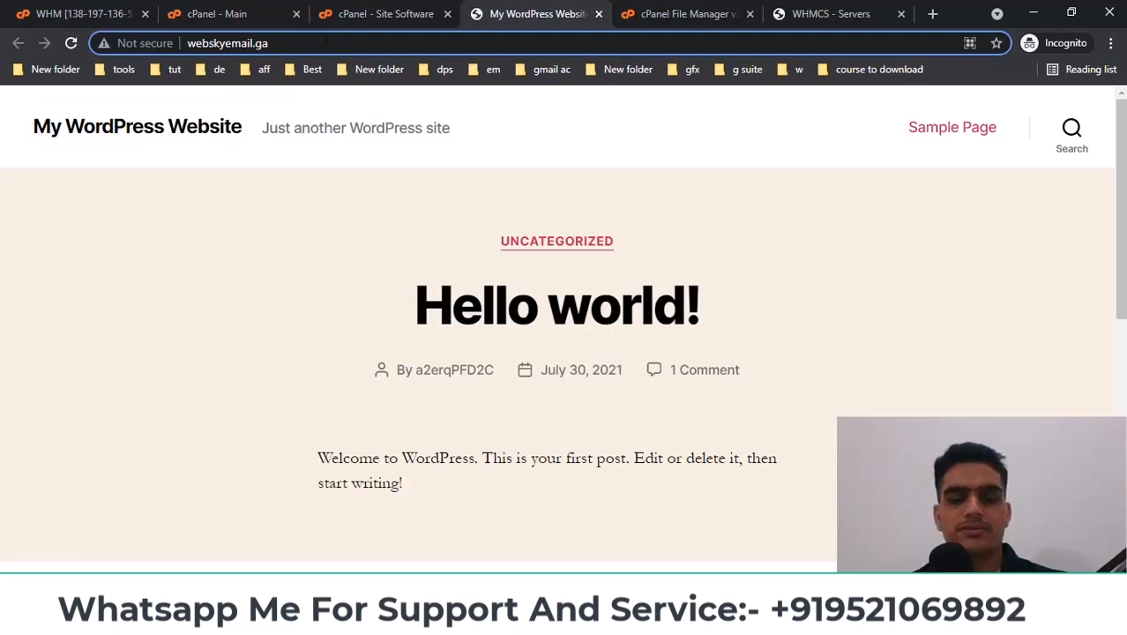
type("/wp-admin")
key("Return")
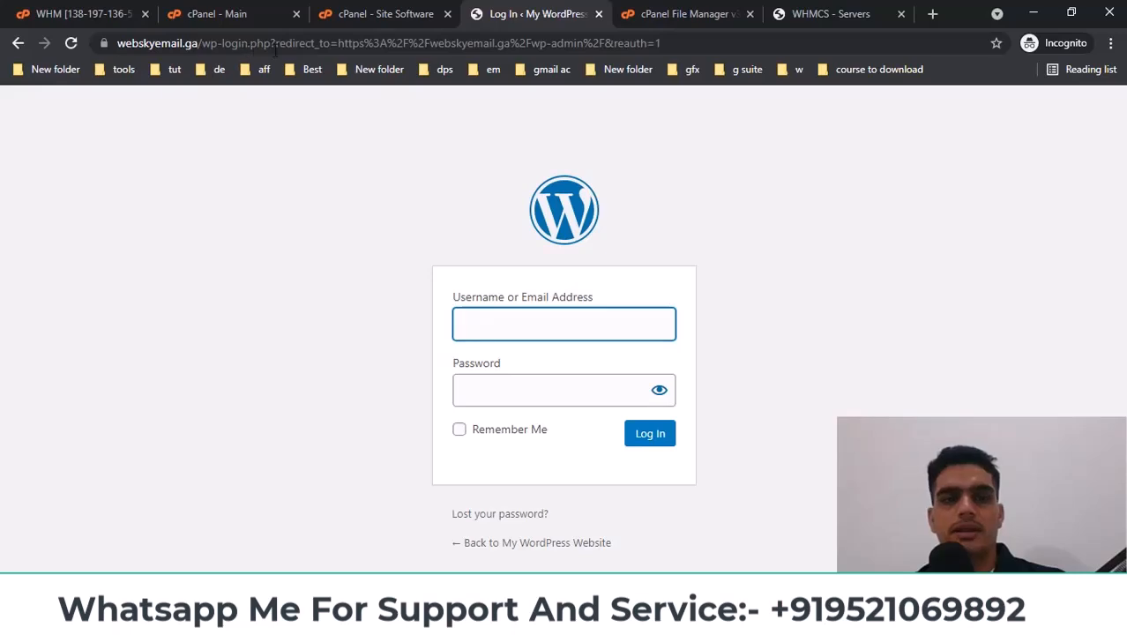
Copy the generated WordPress username from the Site Software results into the login form's username field
left_click(377, 11)
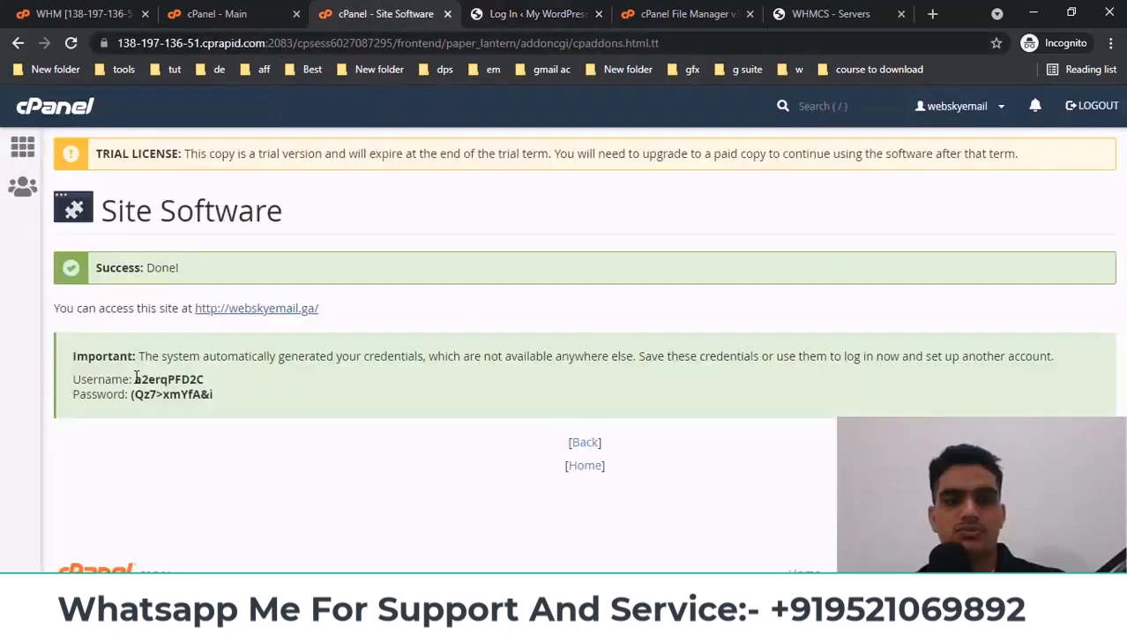
double_click(163, 378)
key("ctrl+c")
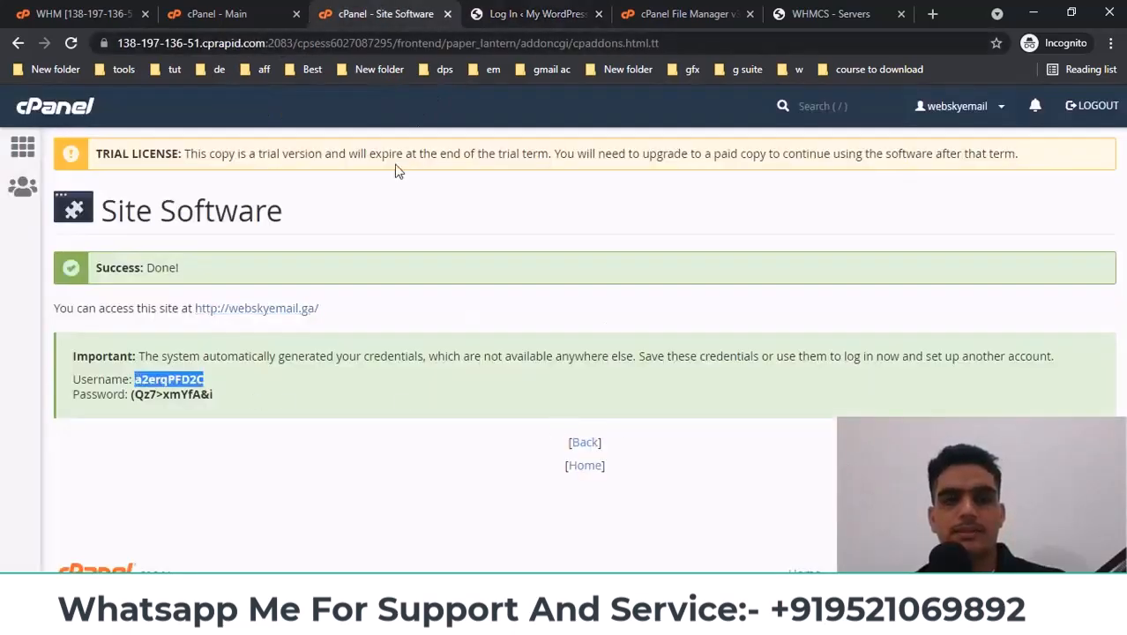
left_click(537, 14)
key("ctrl+v")
Copy the generated password into the login form's password field and log in to WordPress
left_click(386, 13)
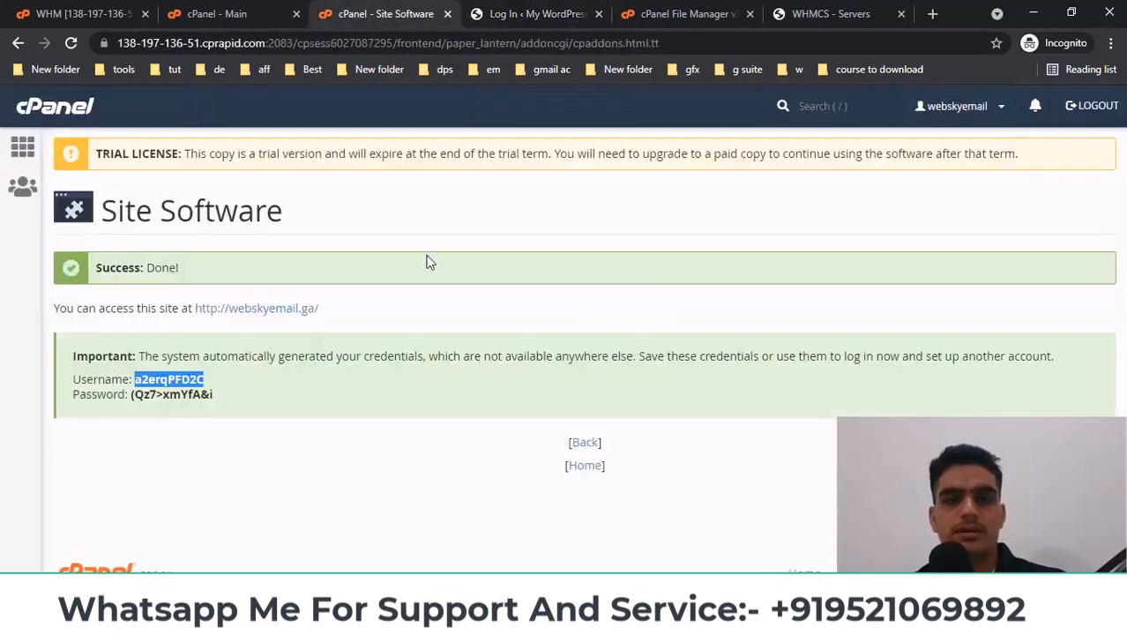
left_click_drag(132, 395, 215, 395)
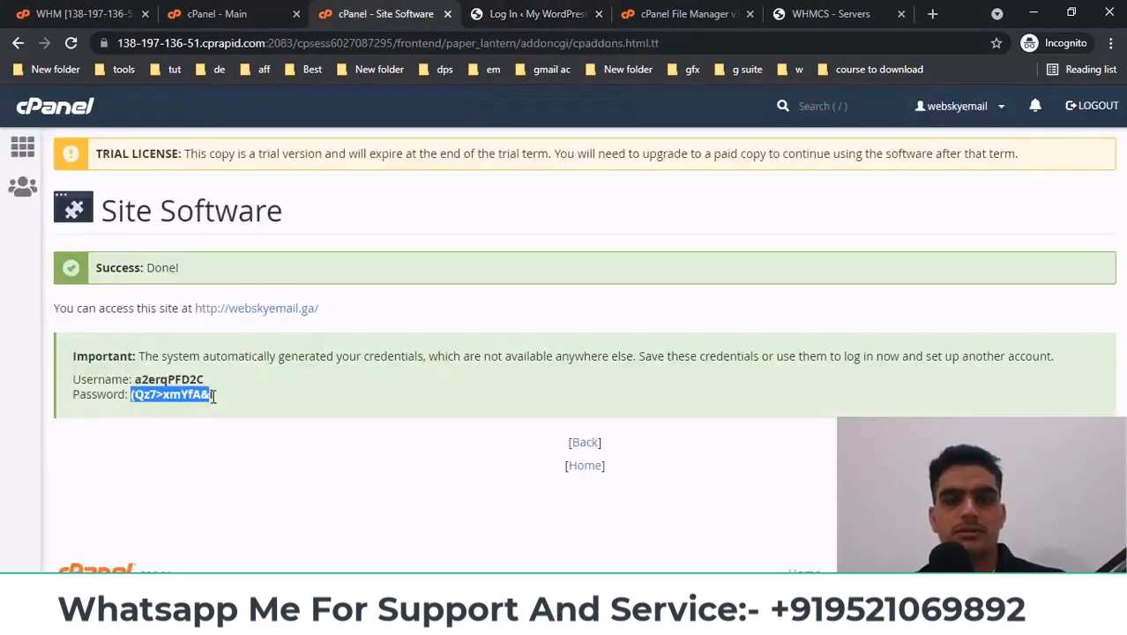
left_click(526, 15)
left_click(518, 373)
key("ctrl+v")
left_click(649, 431)
Save the generated username and password lines in the open Notepad file below the existing entry, and return to the WordPress dashboard in Chrome
left_click(385, 14)
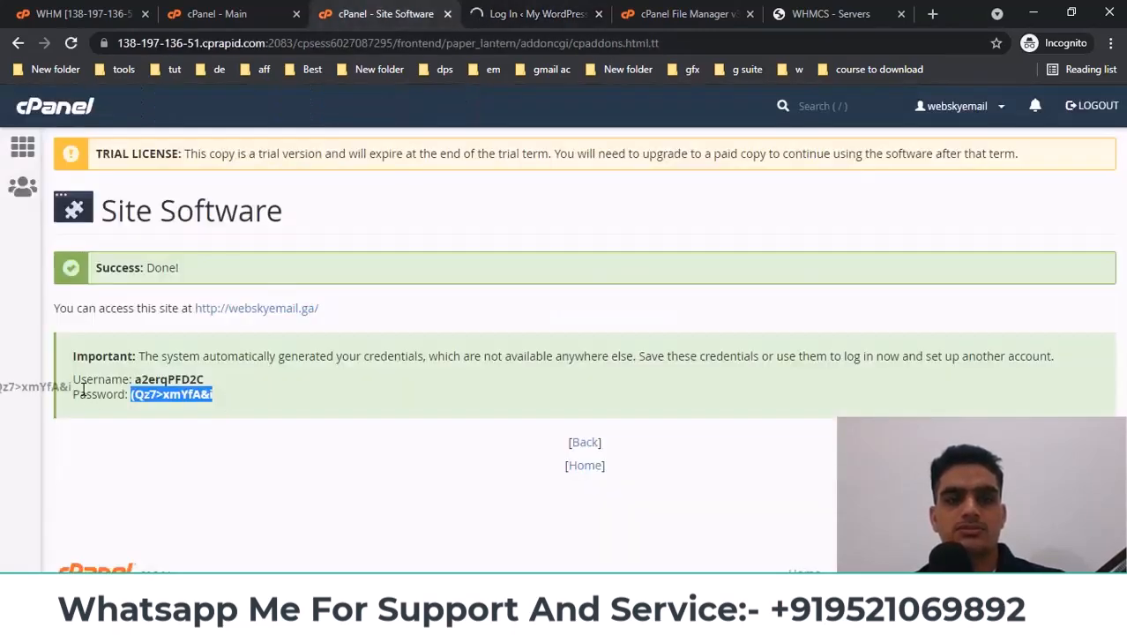
left_click_drag(73, 379, 230, 402)
key("ctrl+c")
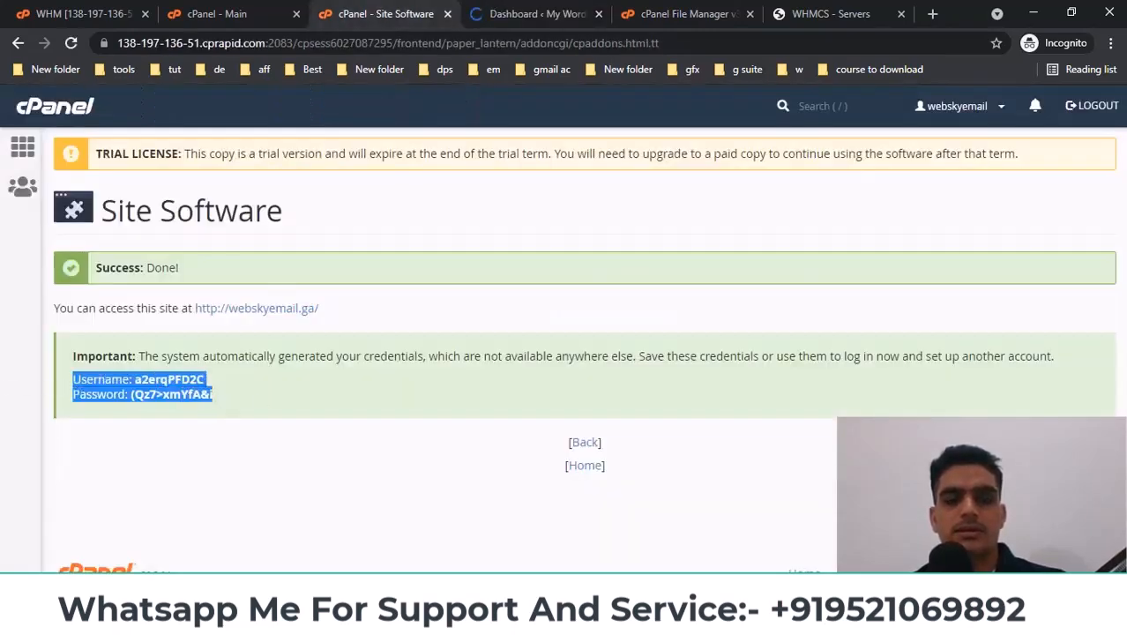
left_click(700, 621)
left_click(562, 559)
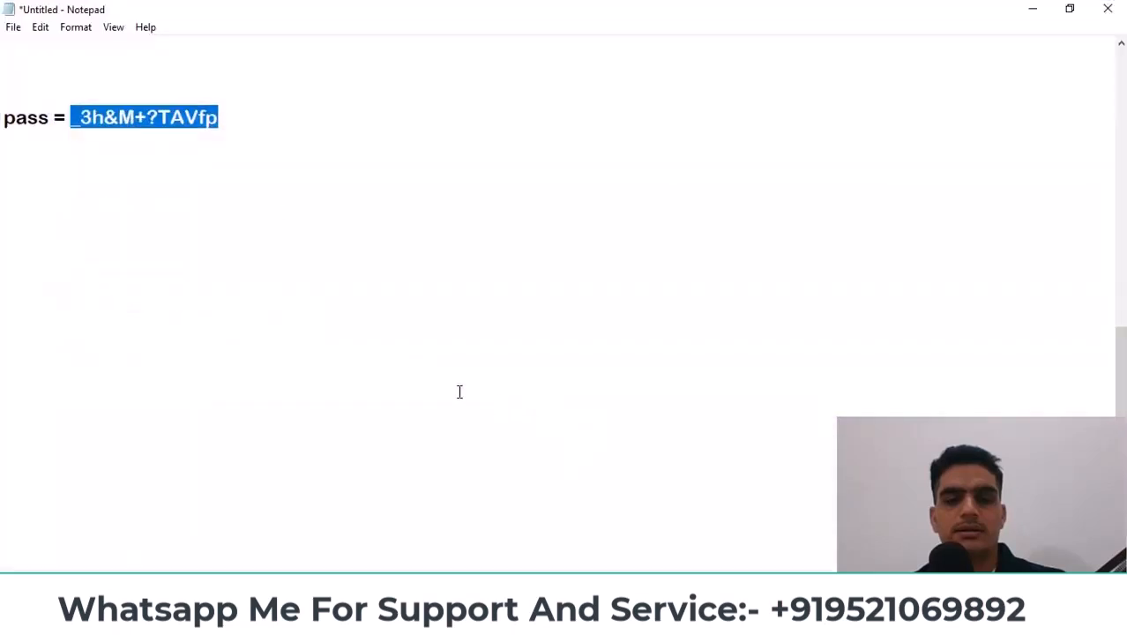
left_click(357, 342)
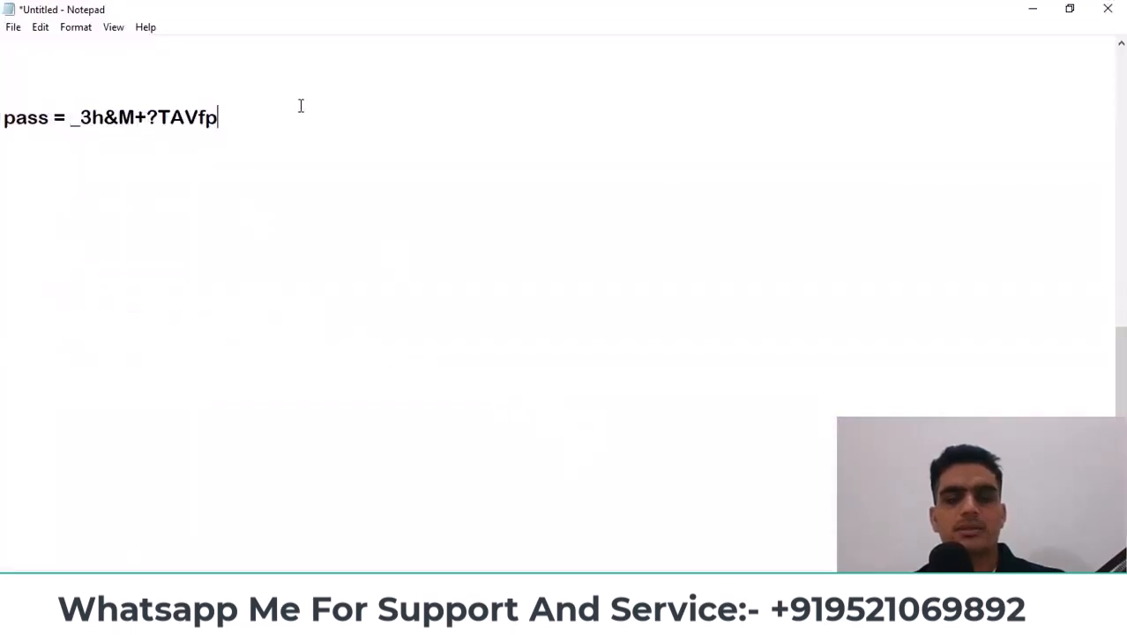
key("ctrl+v")
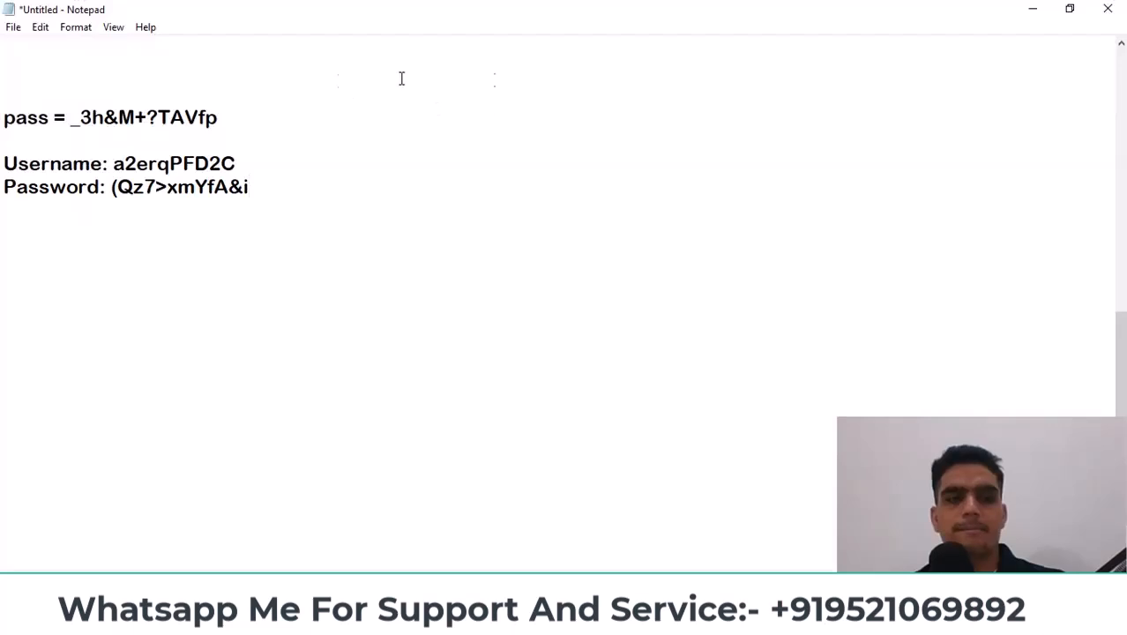
left_click_drag(4, 118, 118, 118)
left_click_drag(4, 163, 269, 187)
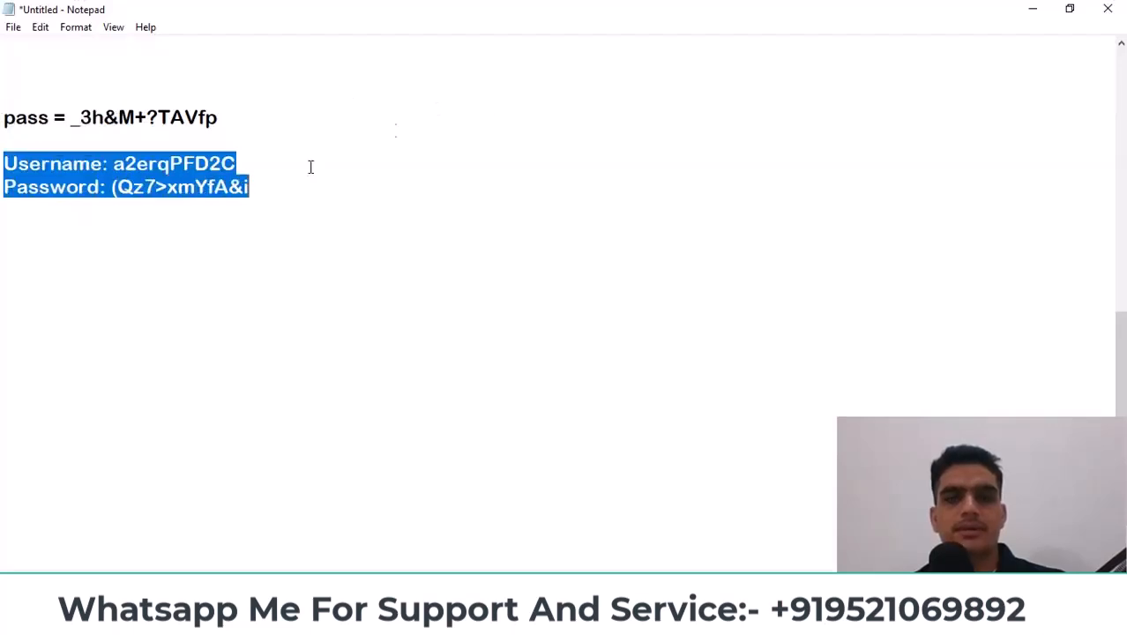
left_click(1031, 8)
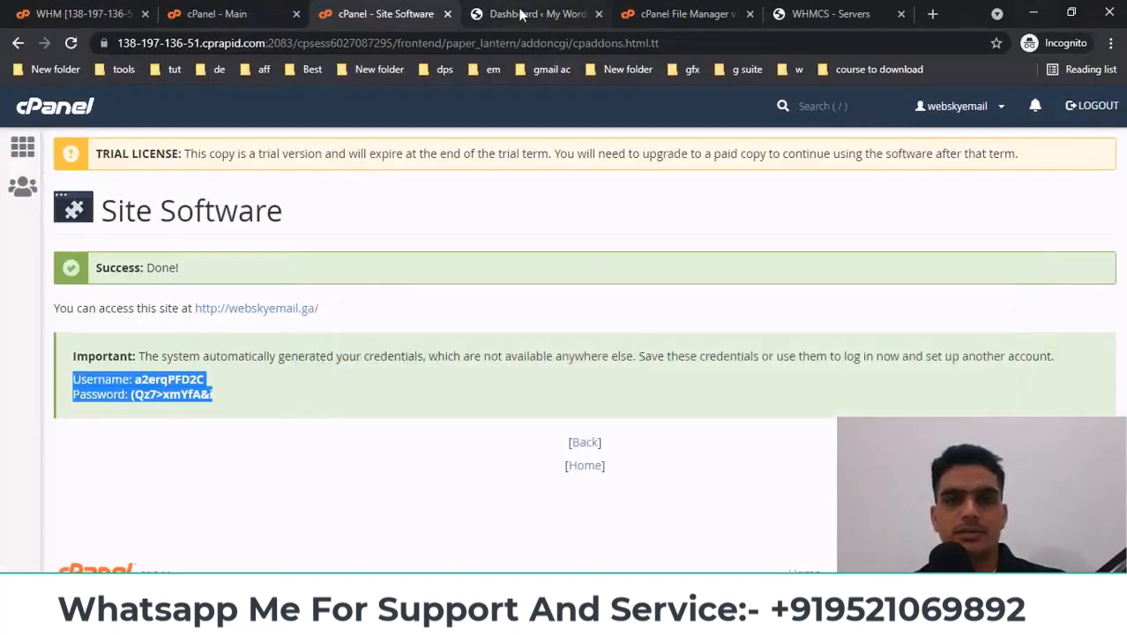
left_click(529, 14)
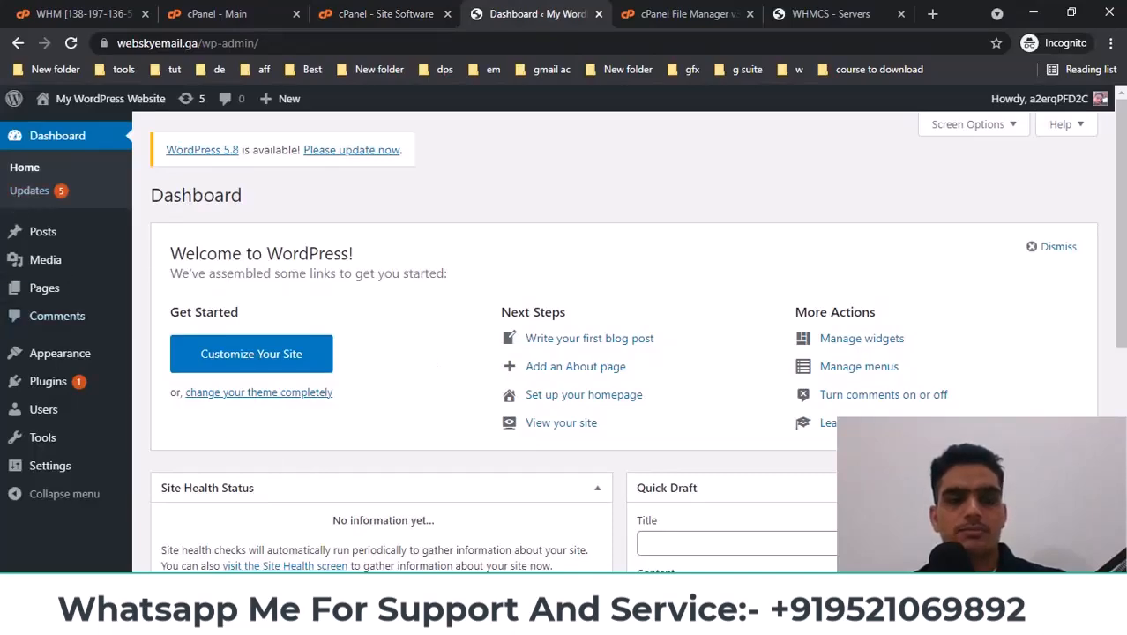
Switch to the other Chrome window, load themeforest.net in a new page, and bring up the Phox Shiny demo
left_click(467, 617)
left_click(379, 539)
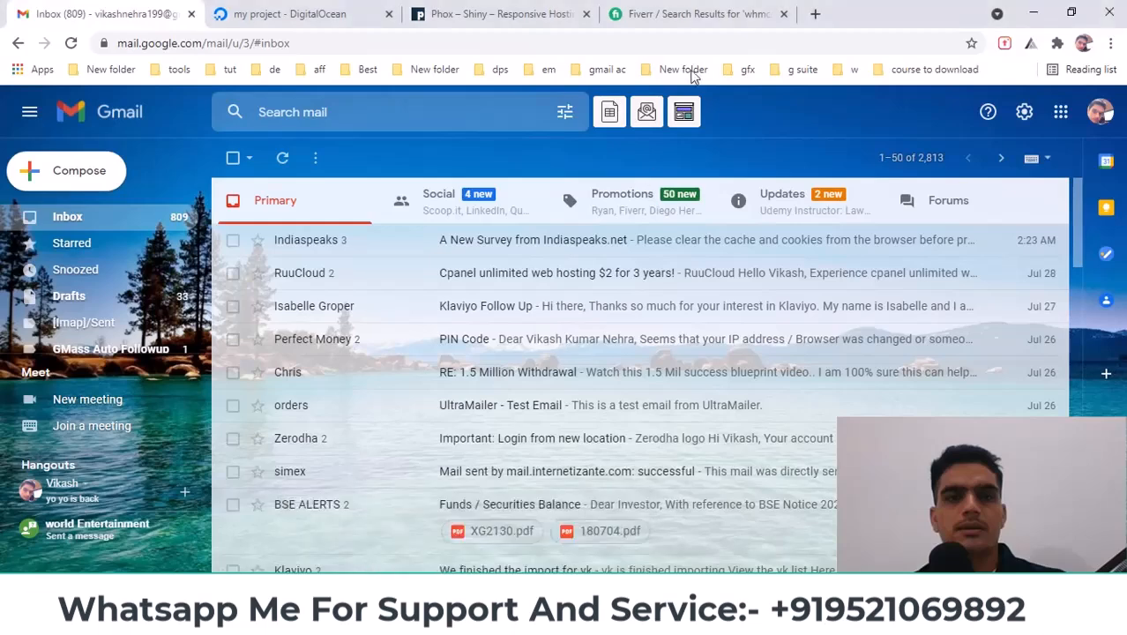
left_click(811, 14)
type("th")
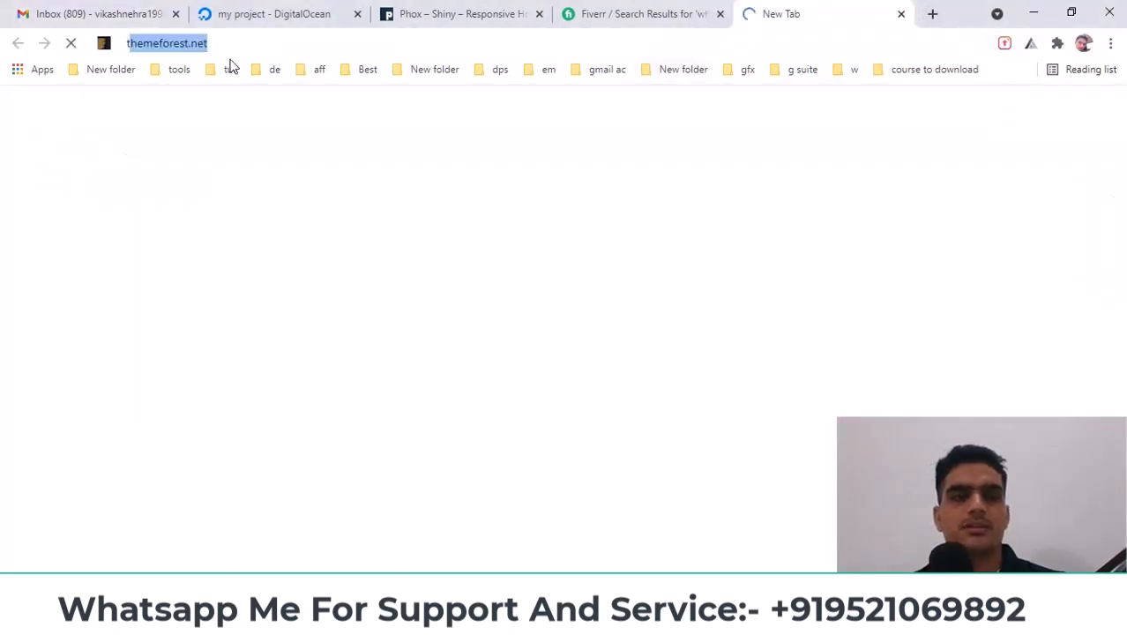
key("Return")
left_click(455, 14)
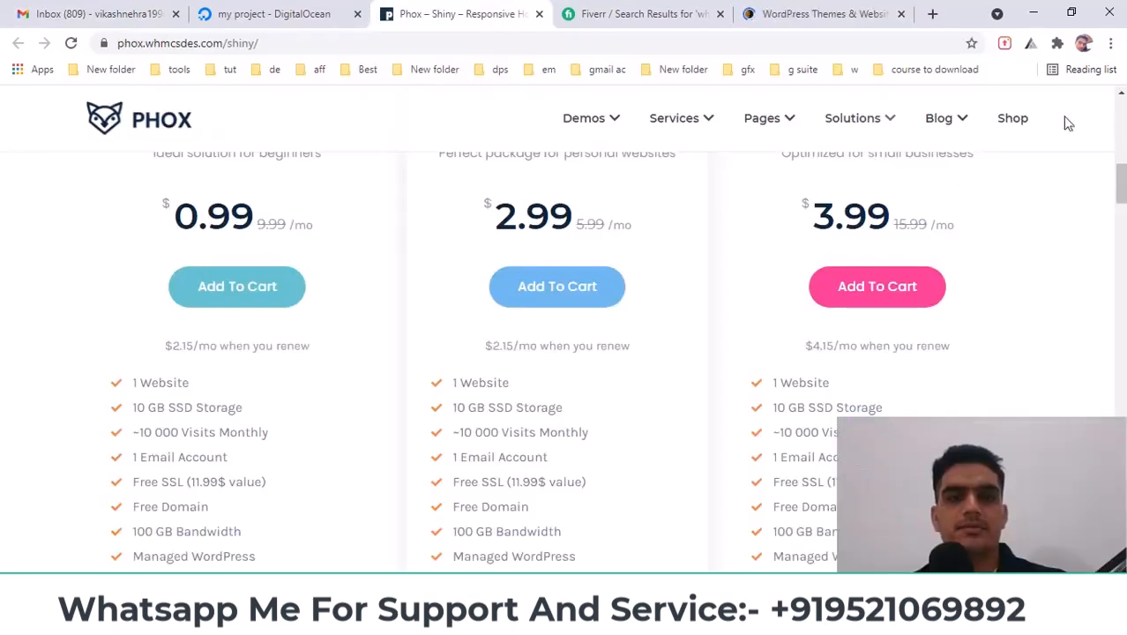
Go to the ThemeForest page and search its themes for whmcs
scroll(1085, 151, "up", 10)
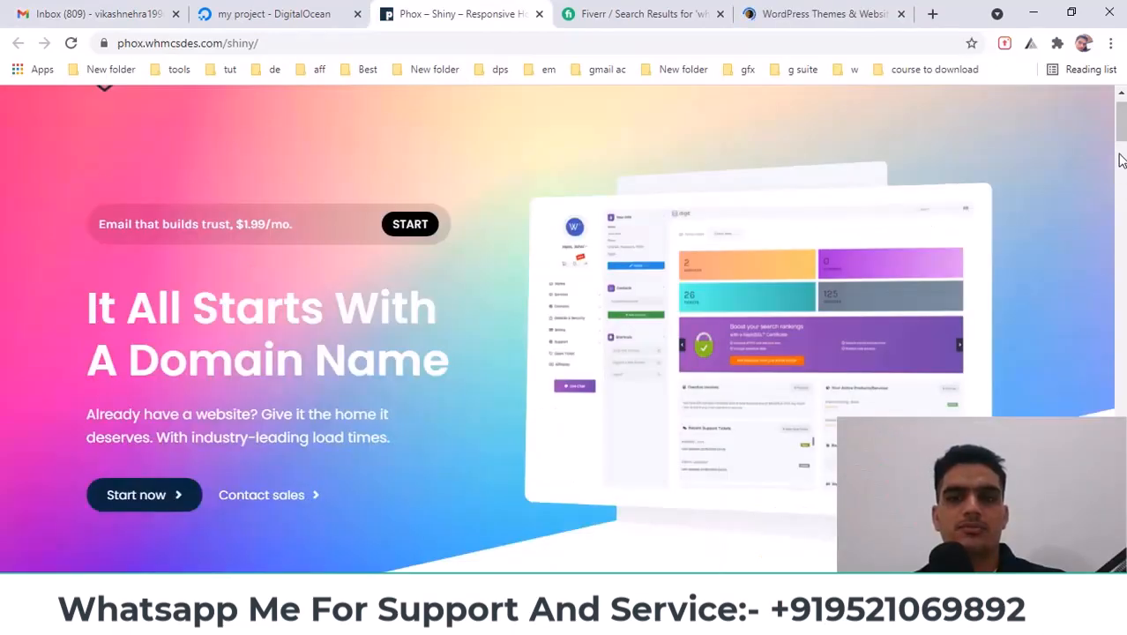
left_click(822, 18)
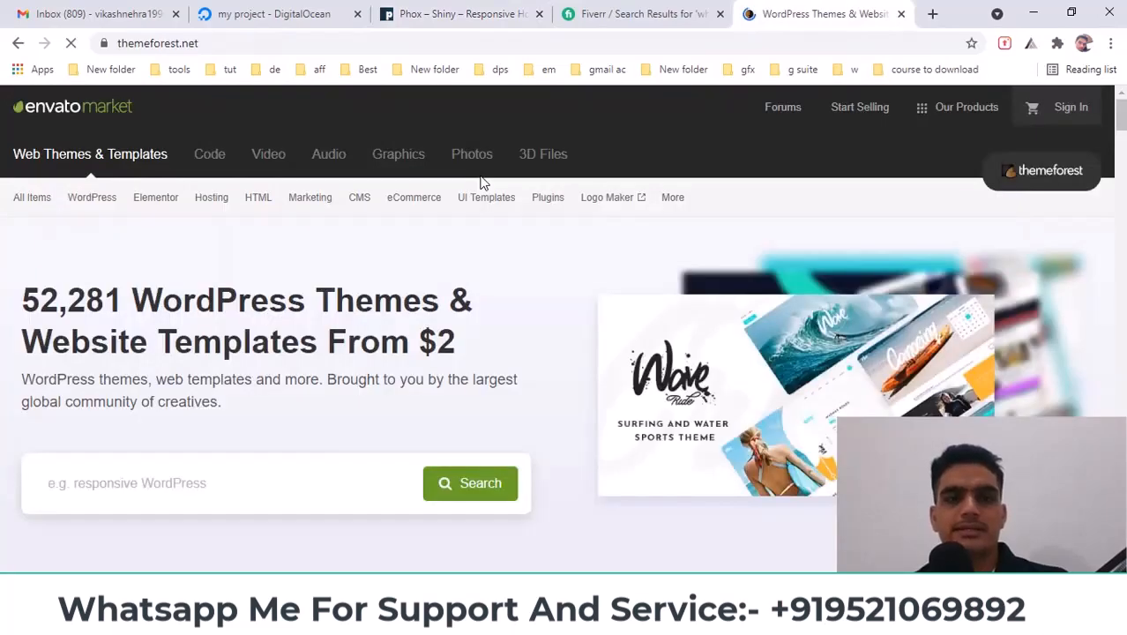
scroll(132, 401, "down", 2)
left_click(157, 319)
left_click(88, 369)
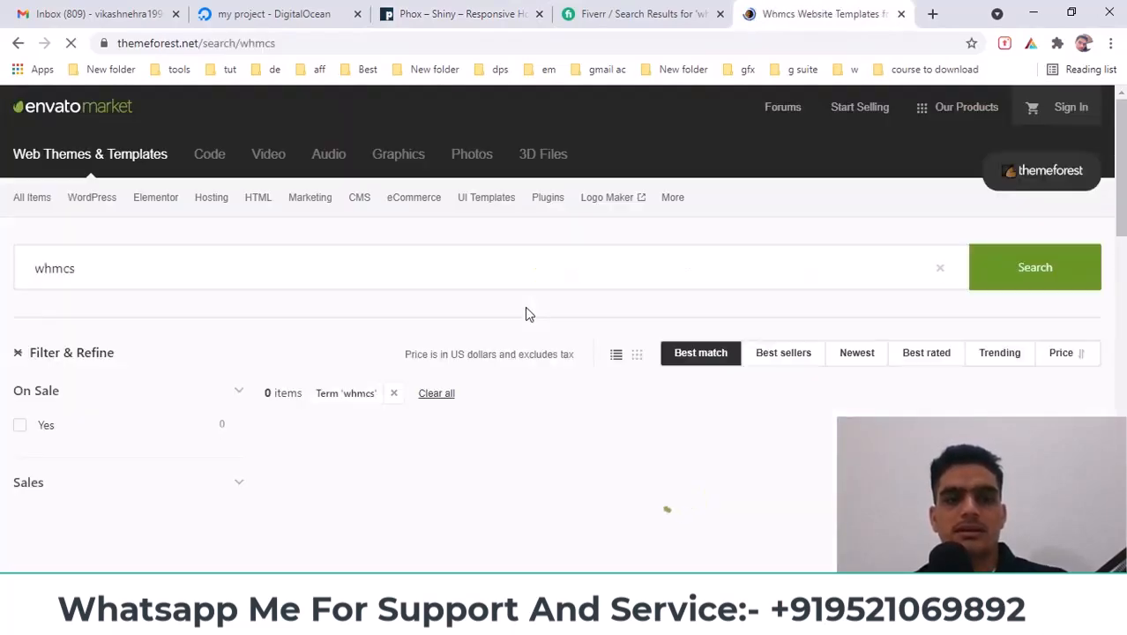
Browse the whmcs search results, compare them with the Phox demo, and open the Phox - Hosting WordPress & WHMCS Theme item
scroll(528, 313, "down", 2)
left_click(442, 19)
left_click_drag(1120, 122, 1121, 291)
left_click(829, 13)
scroll(574, 411, "down", 3)
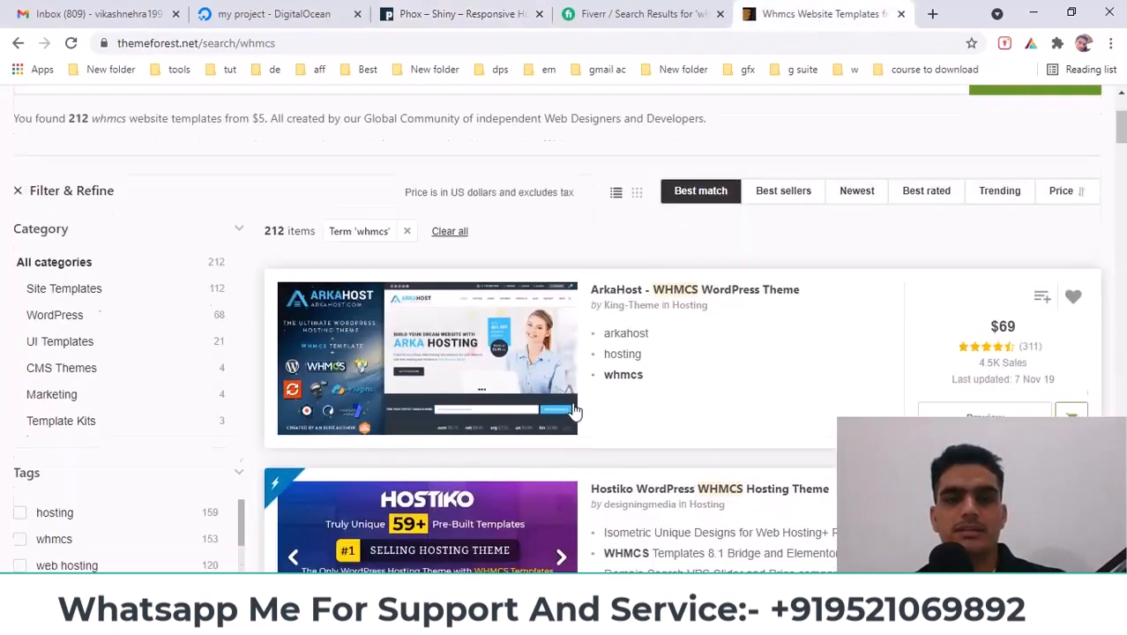
left_click_drag(1119, 134, 1120, 216)
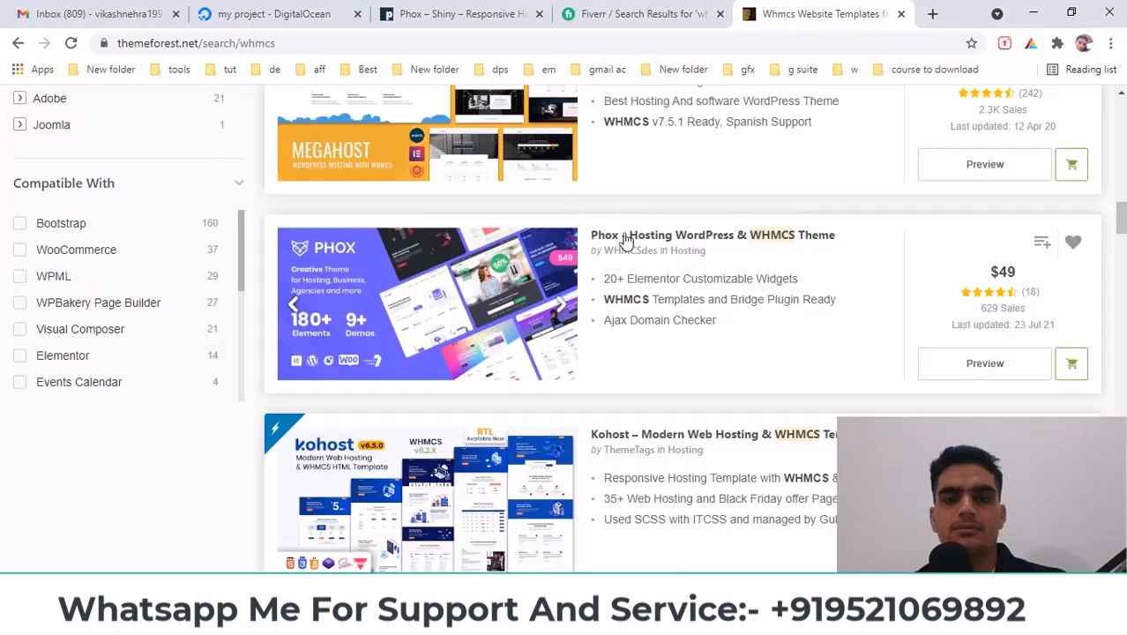
left_click(573, 250)
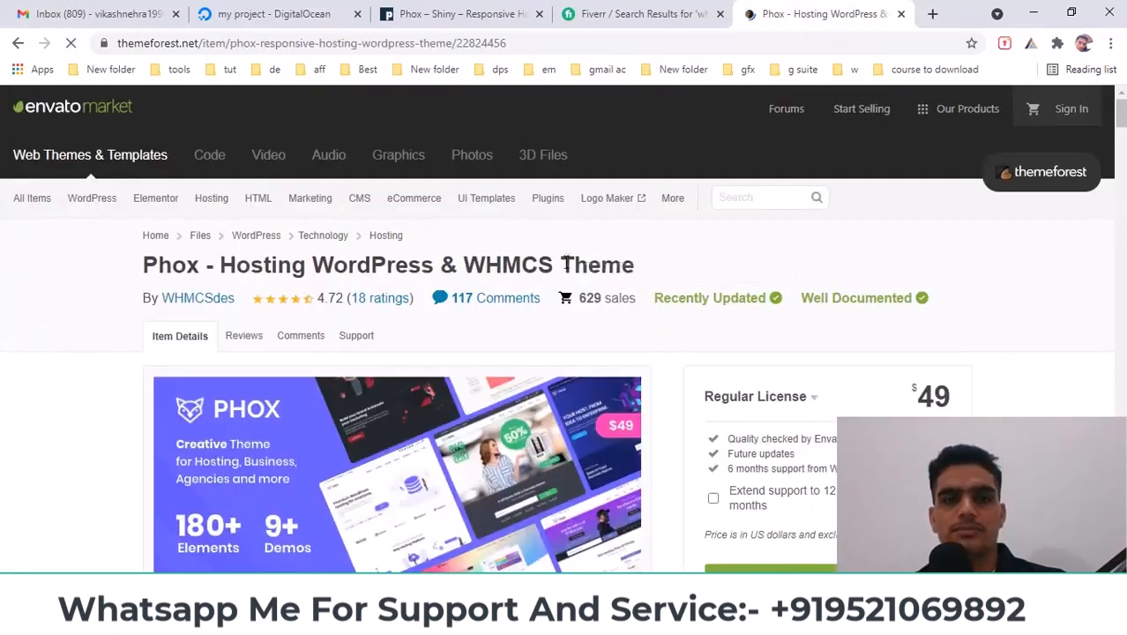
Look over the Phox item page, place the Phox Shiny demo page beside it, and look through the demo
scroll(573, 255, "down", 2)
scroll(352, 132, "up", 1)
left_click_drag(441, 14, 649, 10)
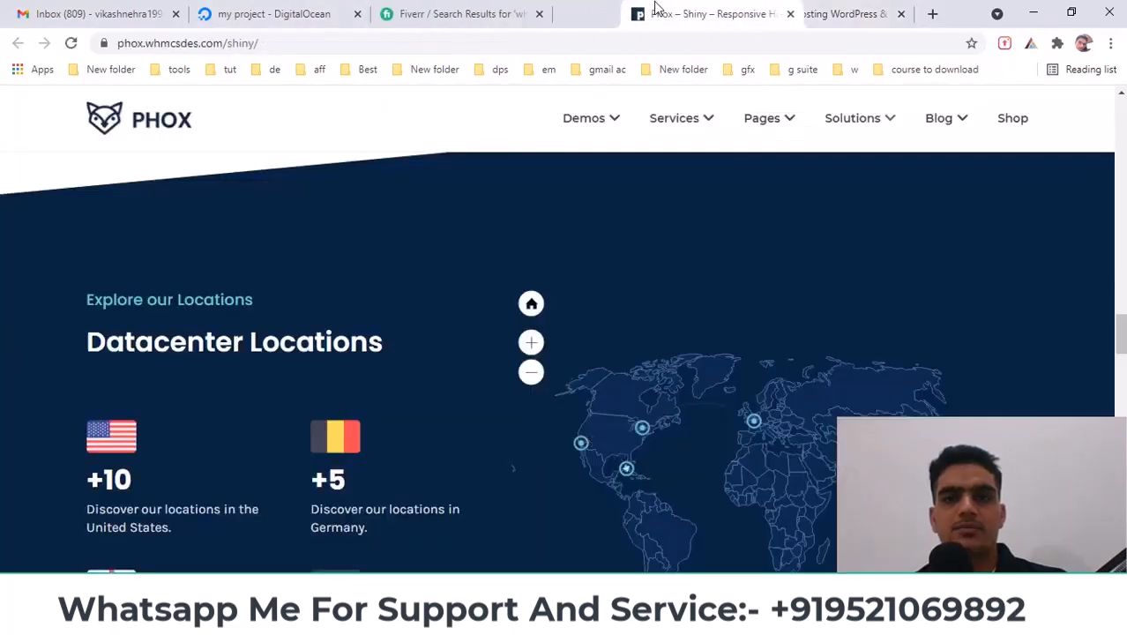
left_click_drag(1121, 336, 1122, 165)
Return to the WordPress admin window, try to install phox.zip as an uploaded theme, and read the resulting message
left_click(555, 533)
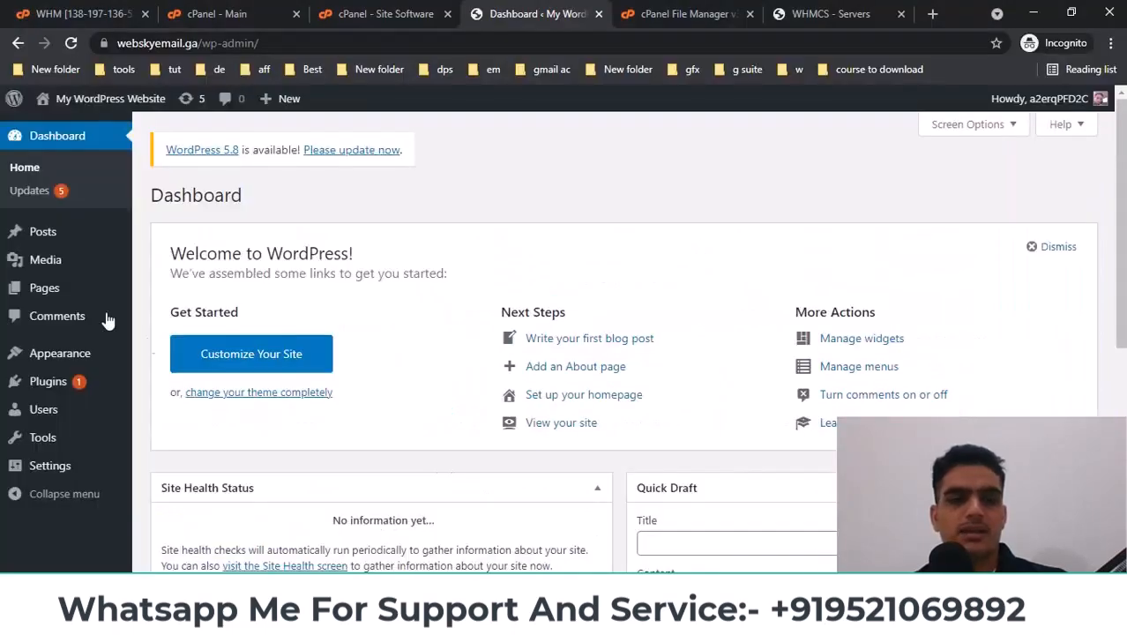
mouse_move(47, 358)
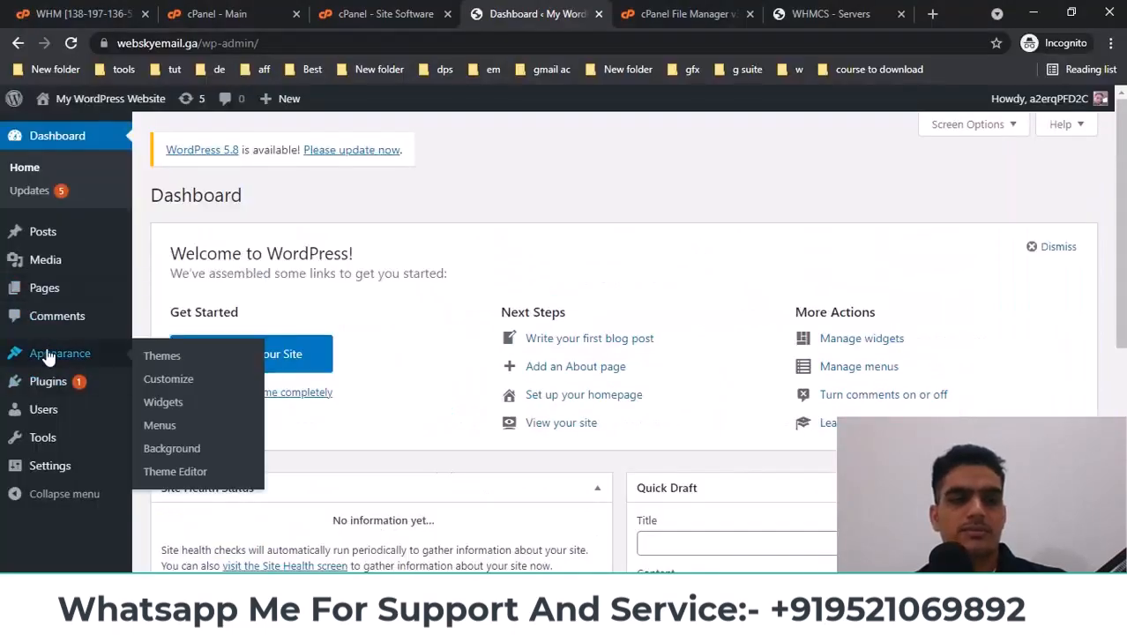
left_click(172, 354)
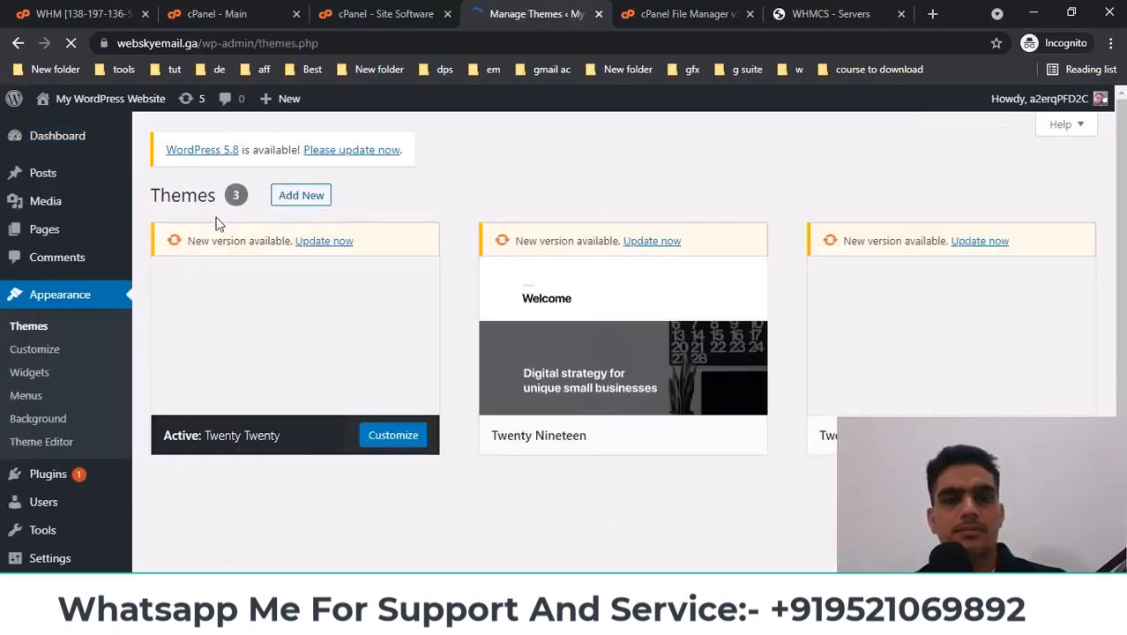
left_click(301, 195)
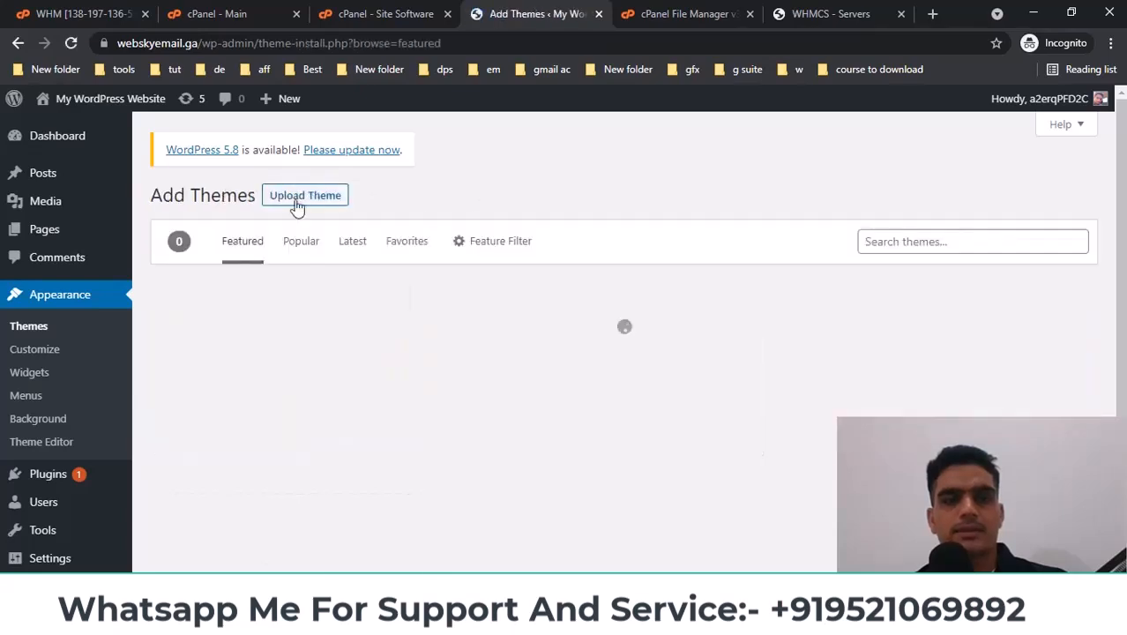
left_click(301, 197)
left_click(507, 345)
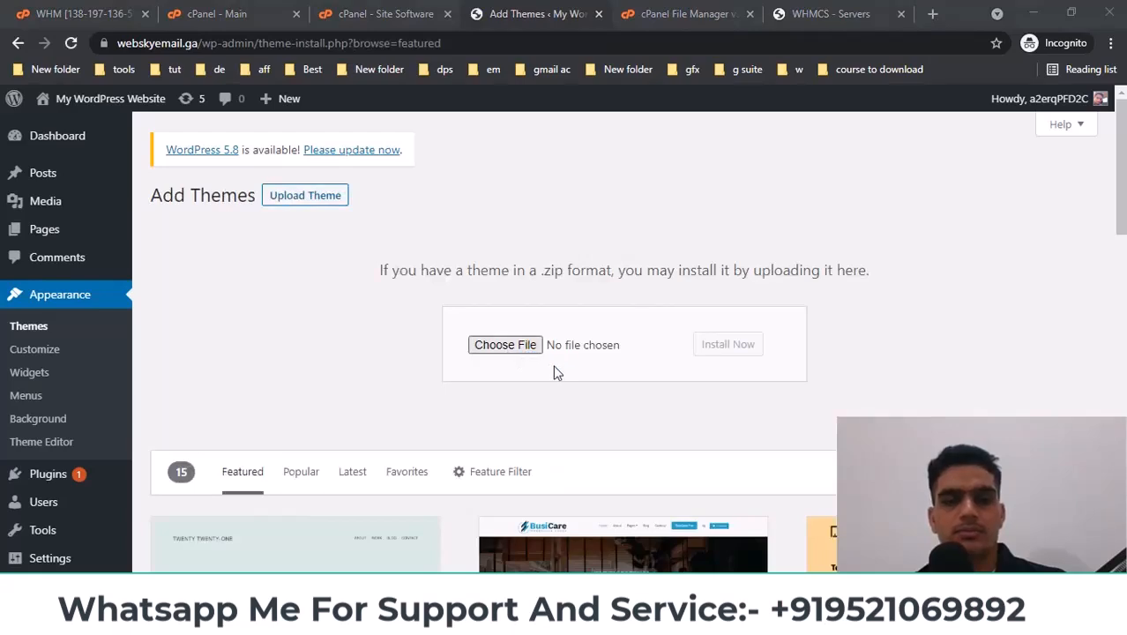
left_click(205, 483)
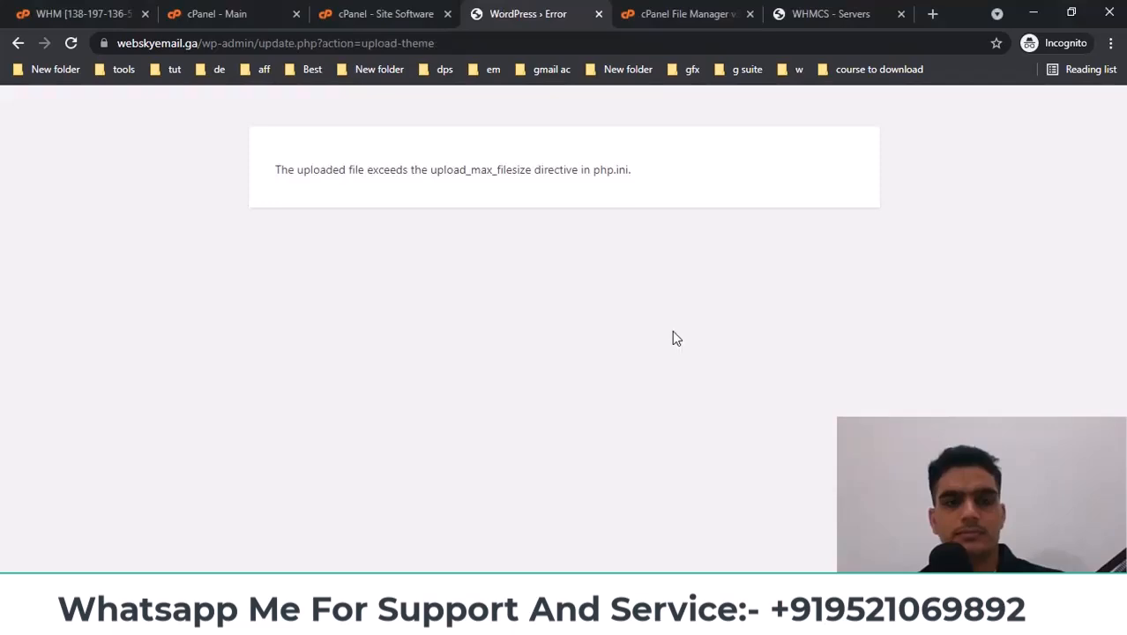
left_click_drag(278, 169, 668, 174)
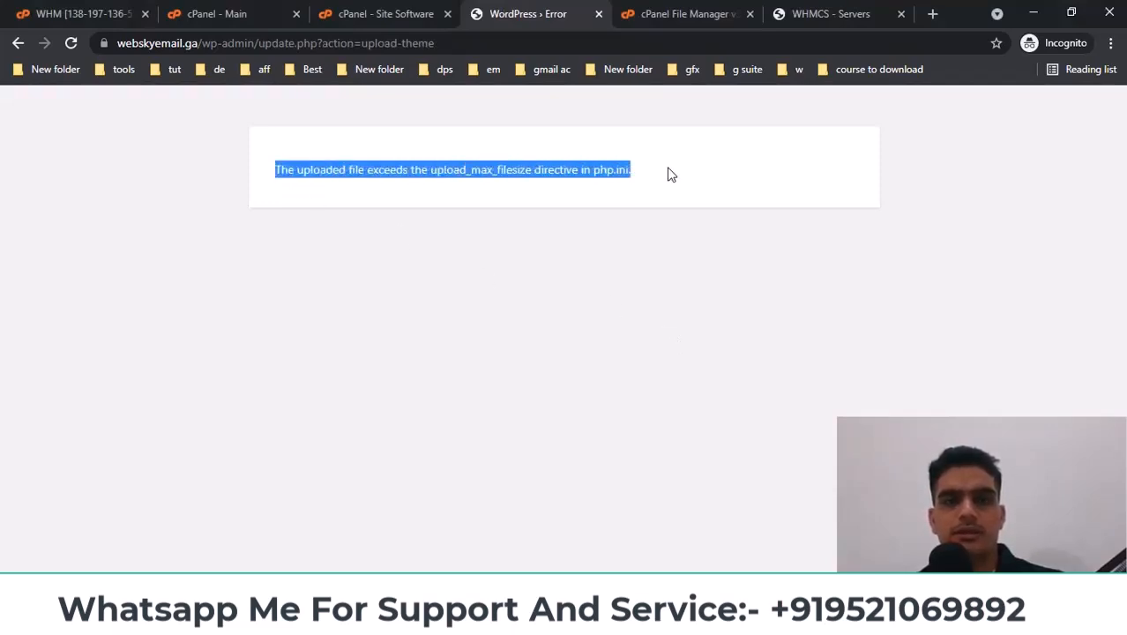
left_click(679, 189)
Open cPanel's MultiPHP INI Editor in its own page, close the Site Software page, and load the PHP settings for webskyemail.ga
left_click(228, 10)
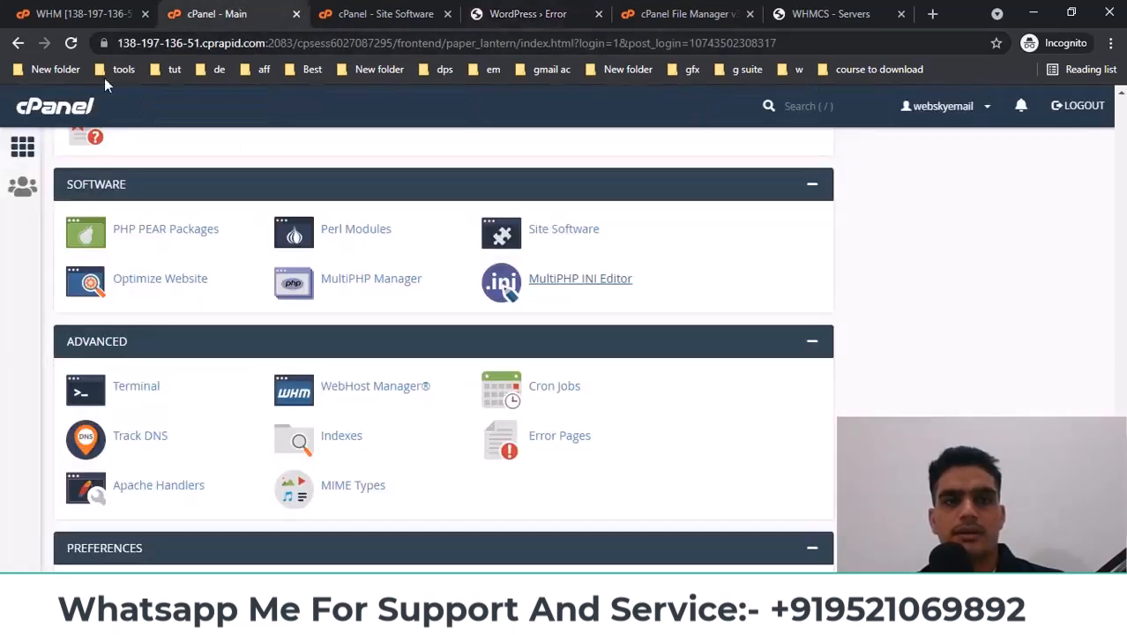
scroll(328, 340, "up", 2)
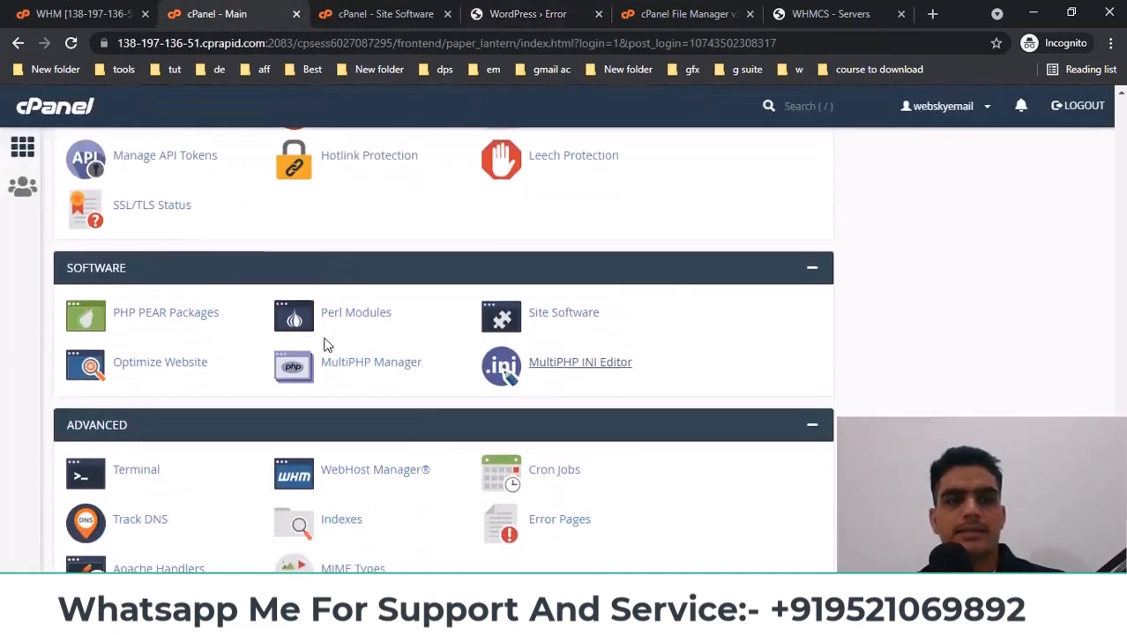
middle_click(580, 362)
left_click(326, 13)
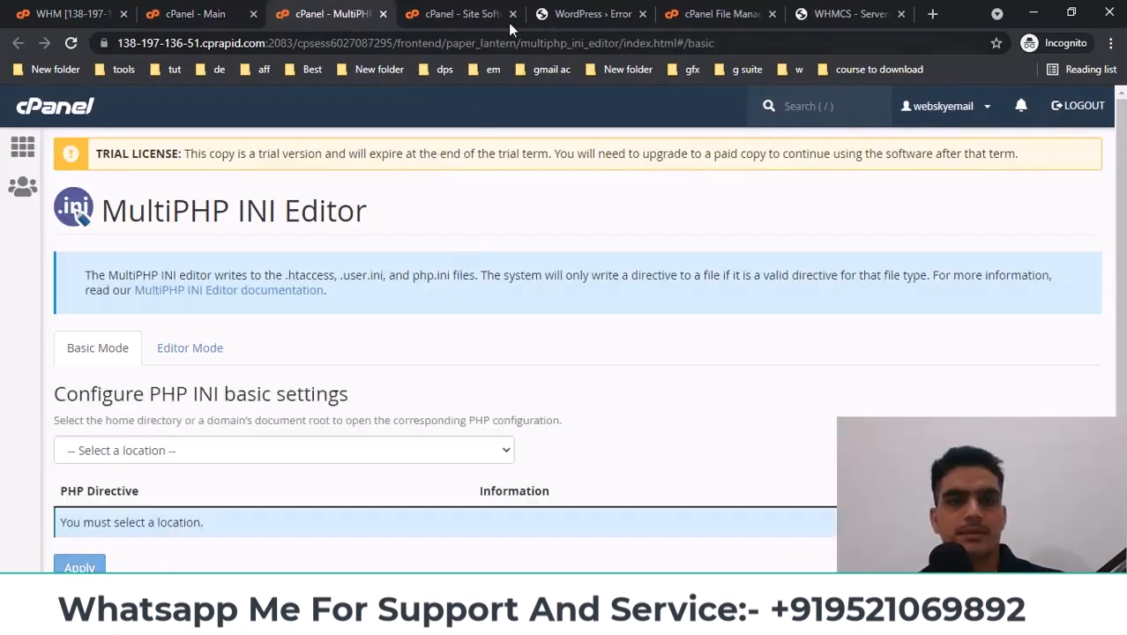
left_click(512, 13)
scroll(344, 282, "down", 1)
left_click(128, 406)
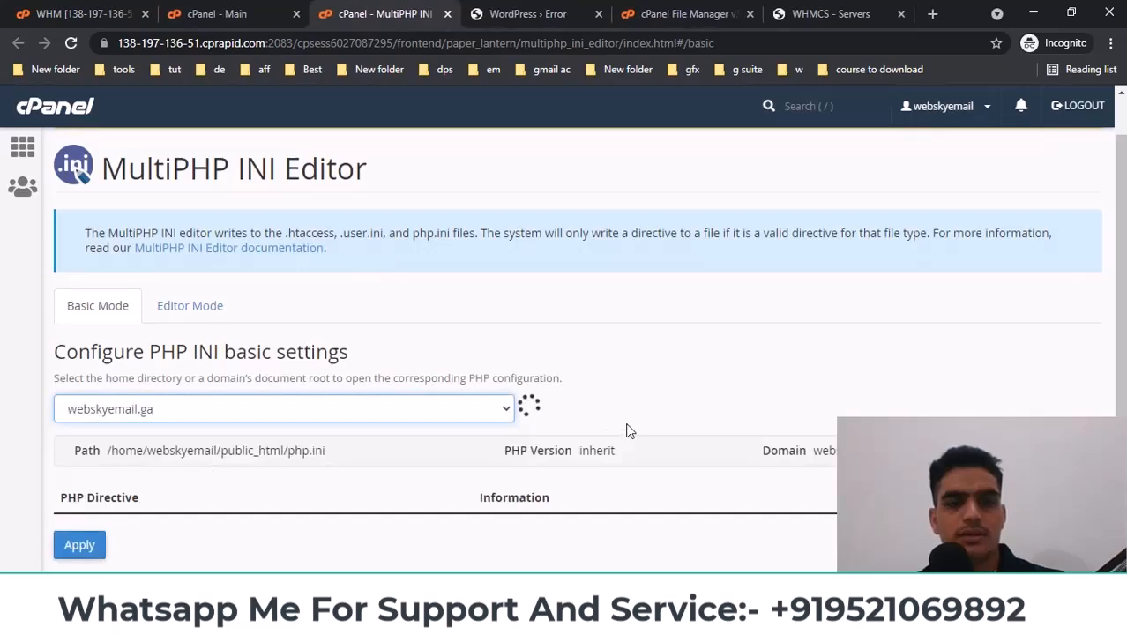
Set the upload_max_filesize directive to 25M and apply the change
scroll(628, 430, "down", 1)
scroll(628, 429, "down", 4)
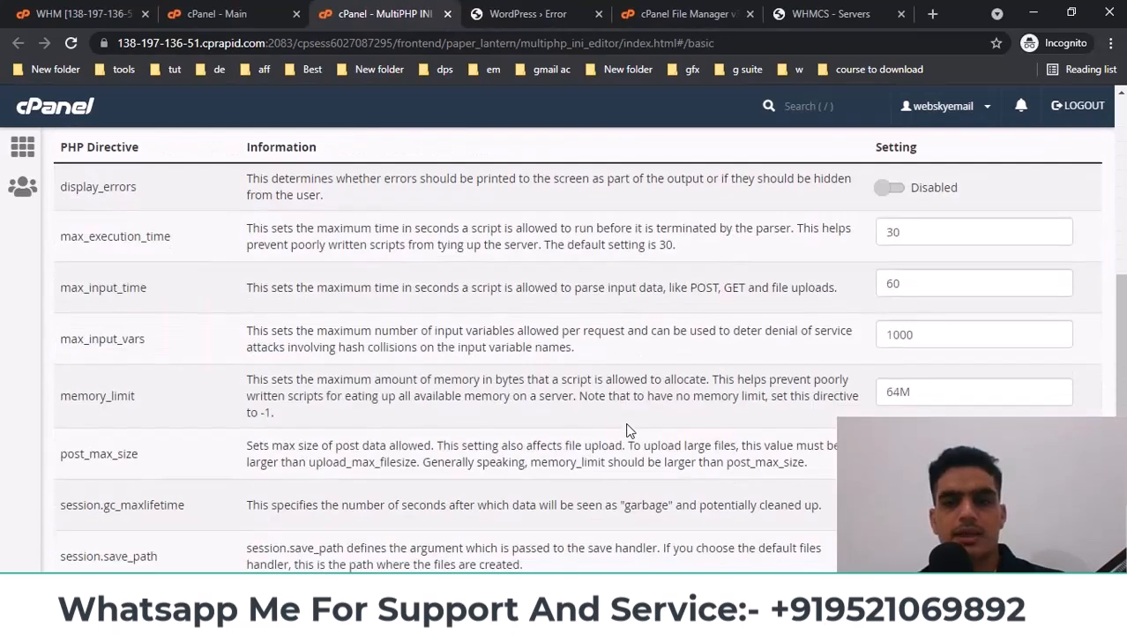
scroll(627, 430, "down", 2)
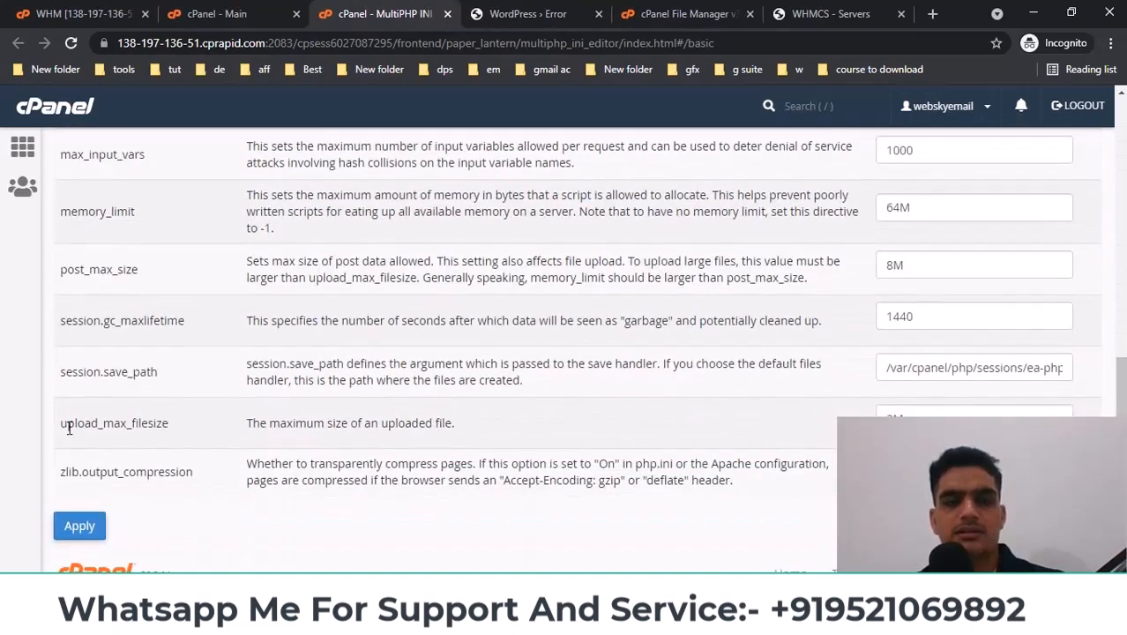
left_click_drag(63, 424, 172, 425)
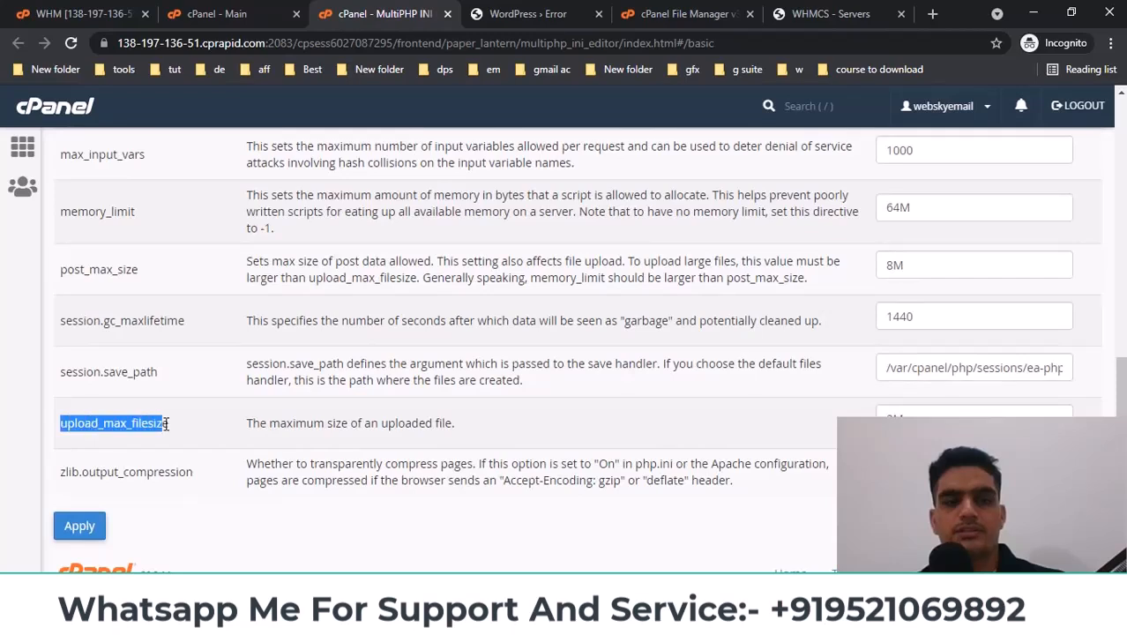
left_click(881, 412)
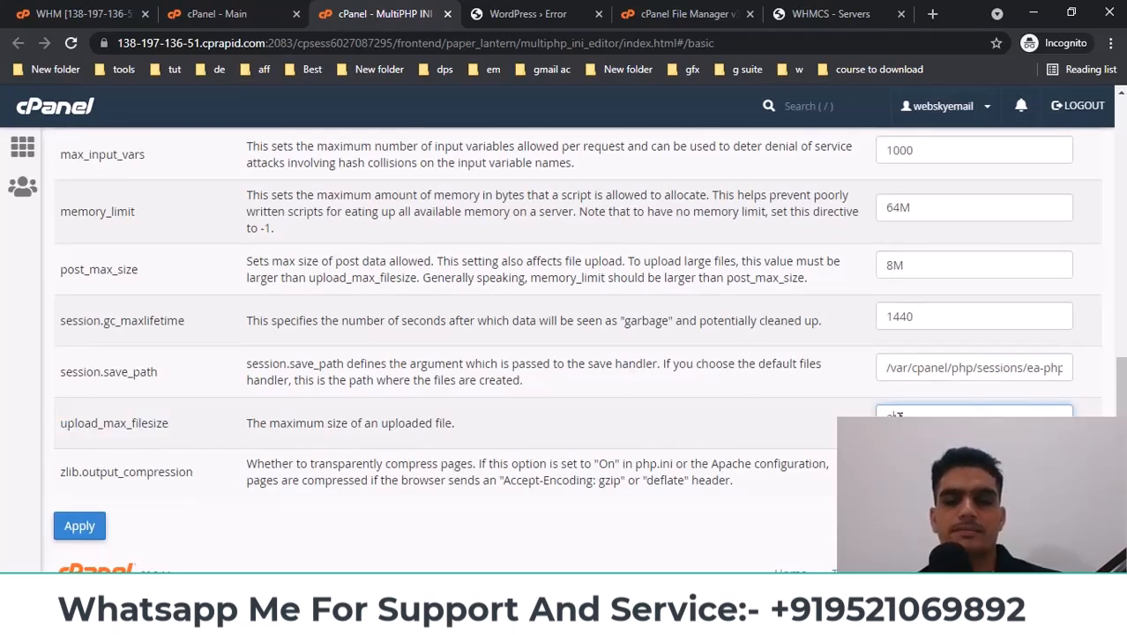
type("5")
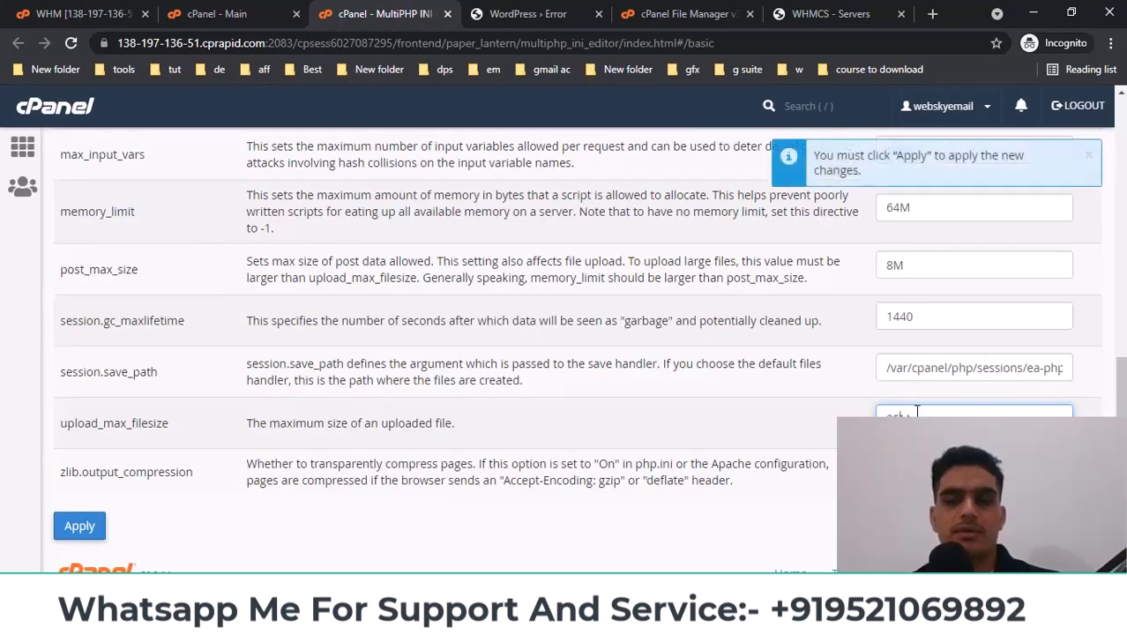
left_click(84, 527)
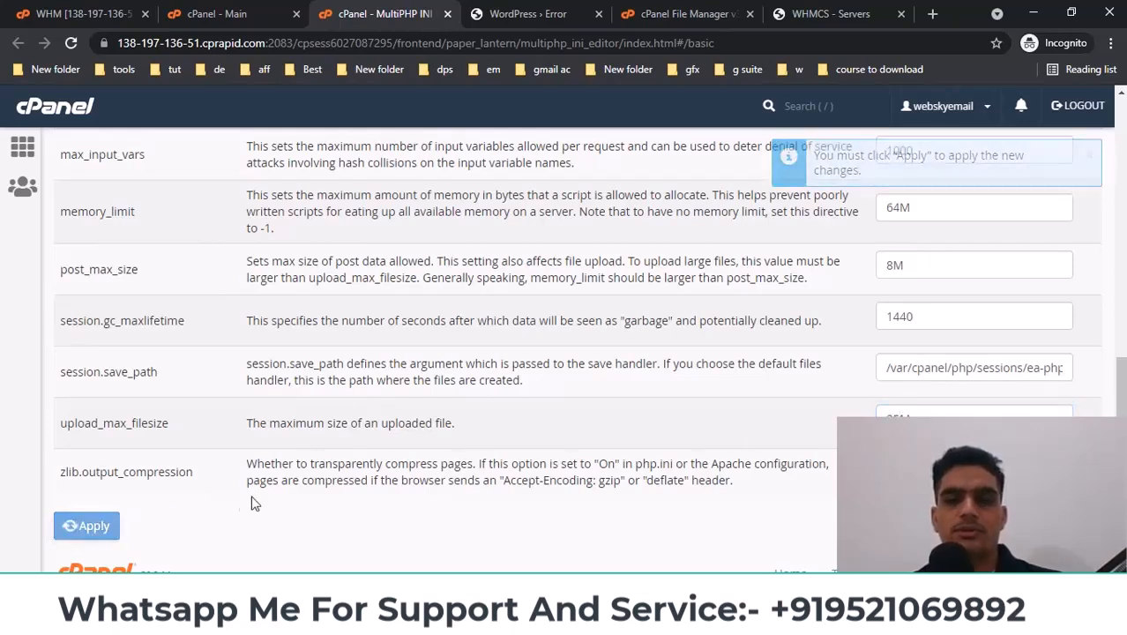
Reload the failed WordPress upload page, resubmit phox.zip for installation, and activate the Phox theme
left_click(508, 10)
right_click(312, 216)
left_click(329, 260)
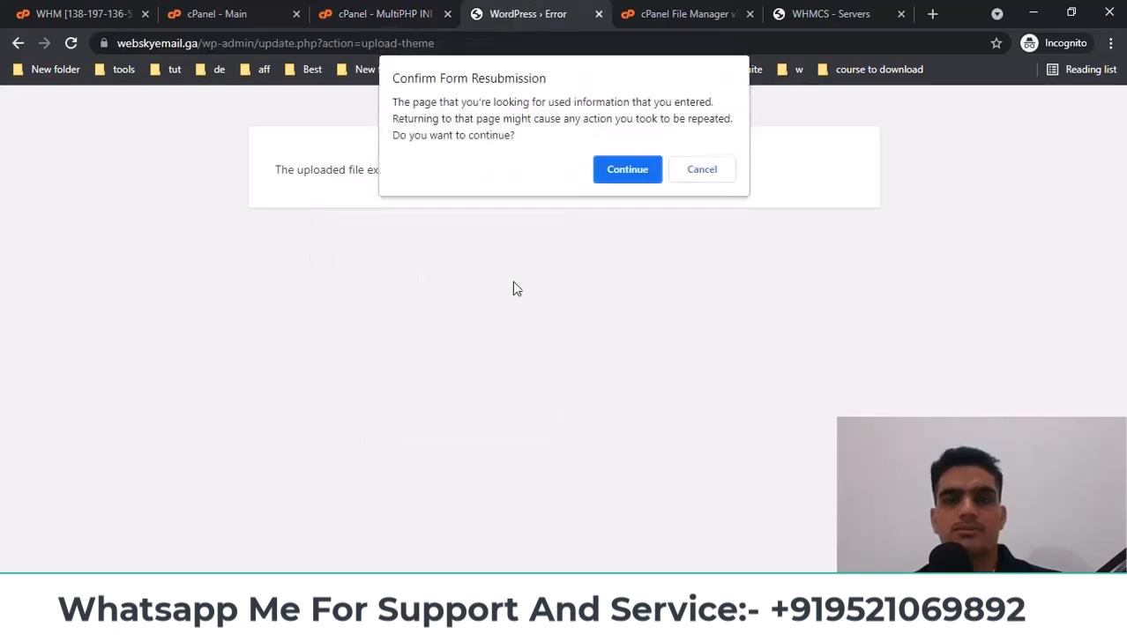
left_click(614, 172)
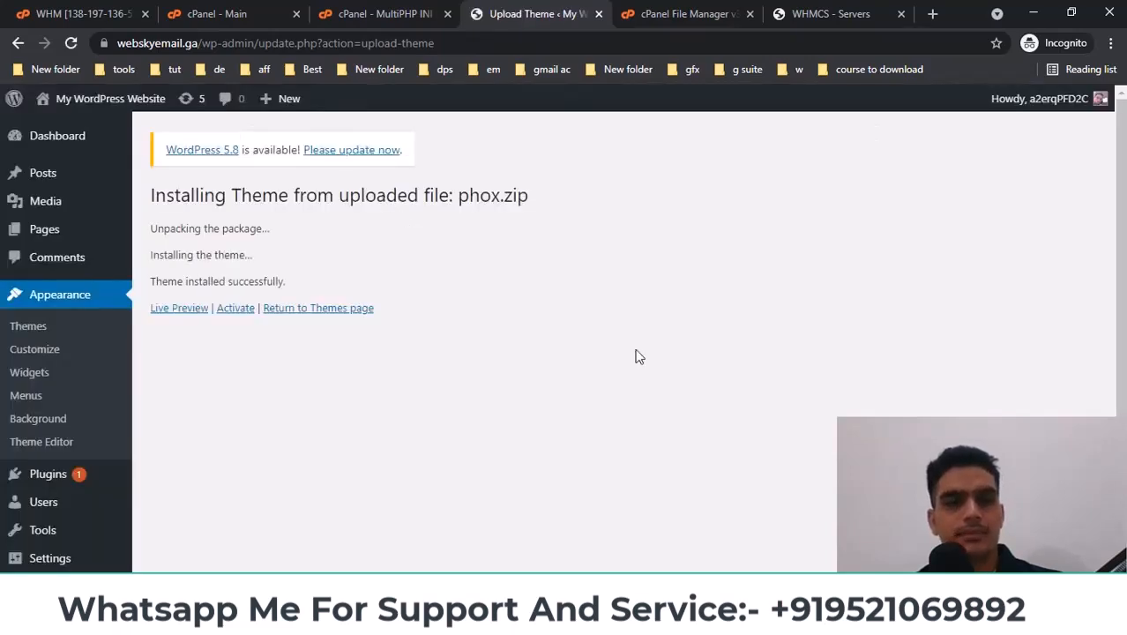
left_click(236, 319)
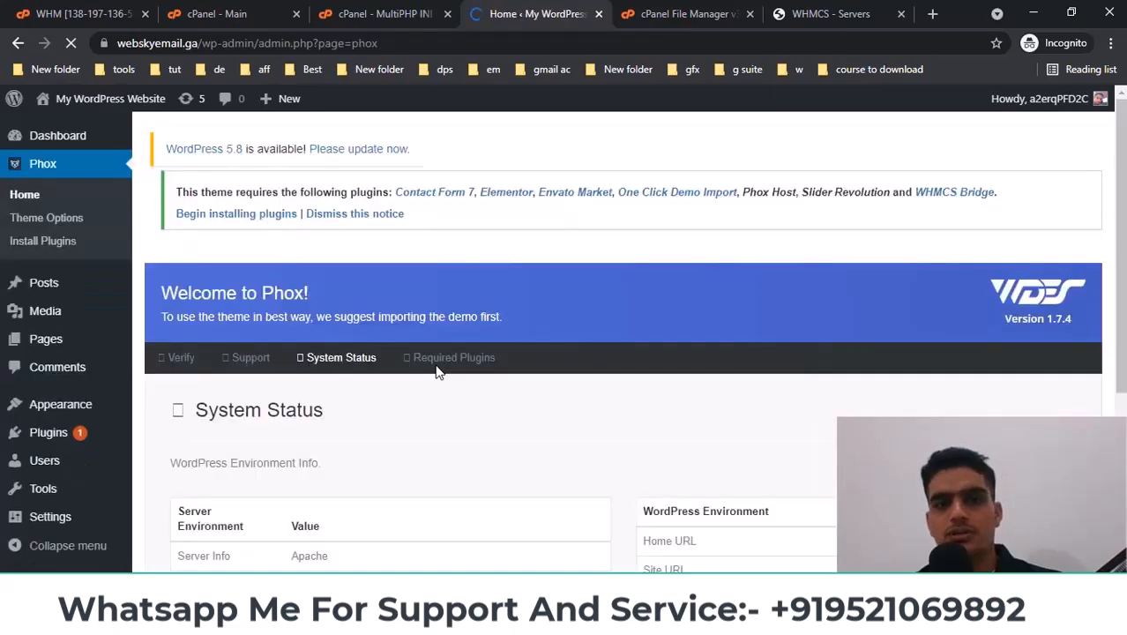
Review the Phox System Status requirements and open the theme's list of plugins to install
scroll(435, 371, "down", 3)
scroll(438, 373, "up", 5)
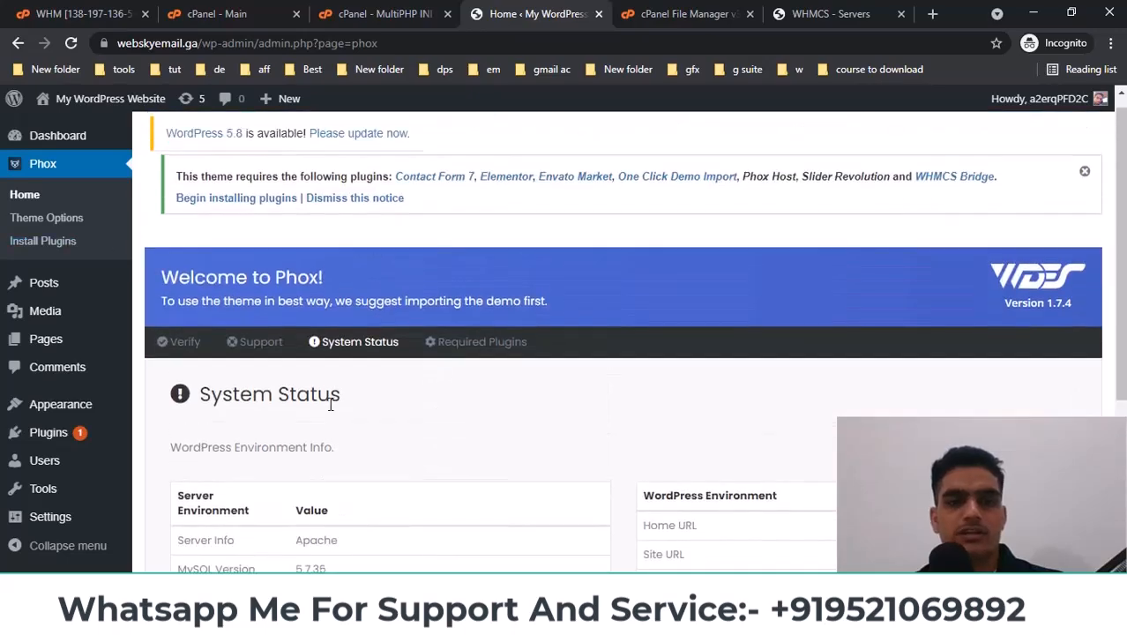
scroll(422, 403, "down", 2)
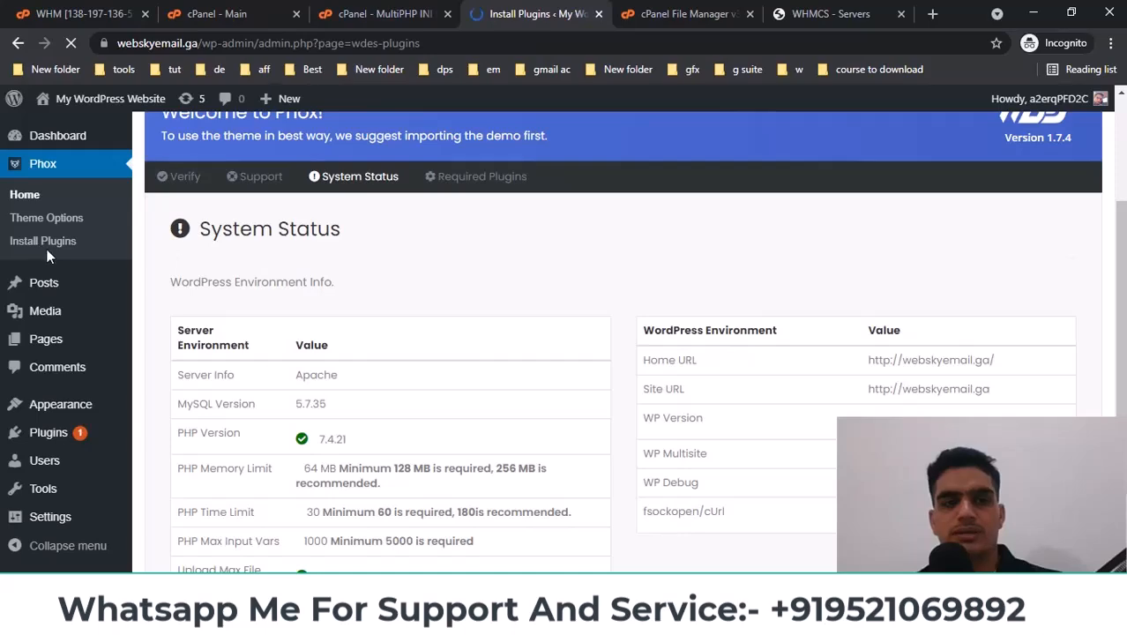
scroll(371, 282, "down", 2)
scroll(163, 205, "up", 2)
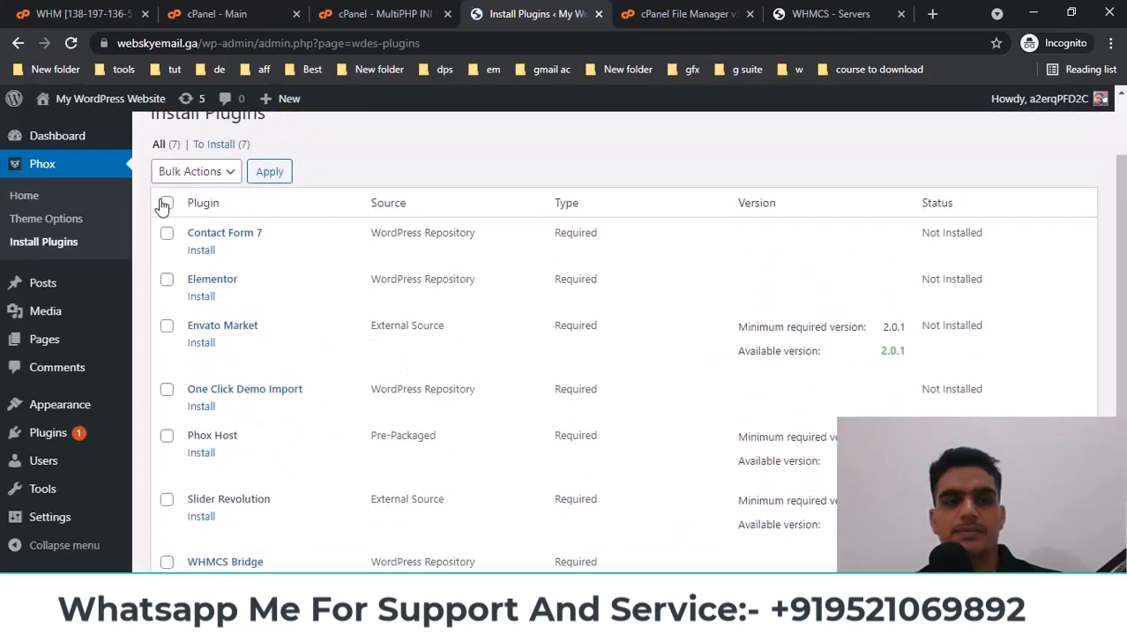
Install all seven required Phox plugins in bulk and return to the plugin installer list
left_click(166, 204)
left_click(220, 172)
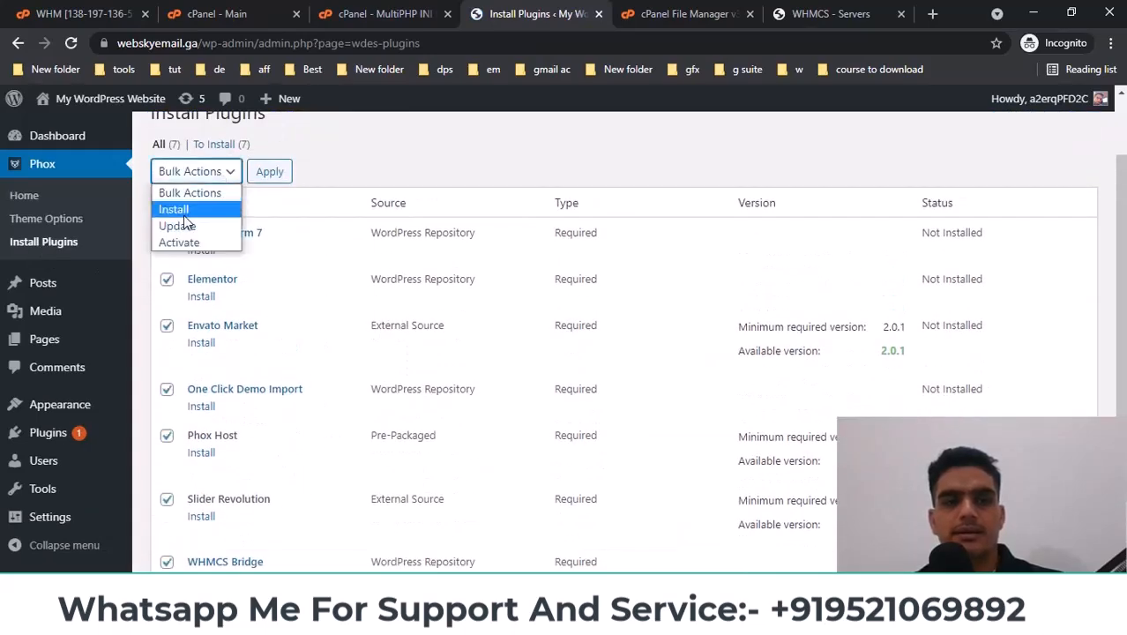
left_click(182, 210)
left_click(270, 173)
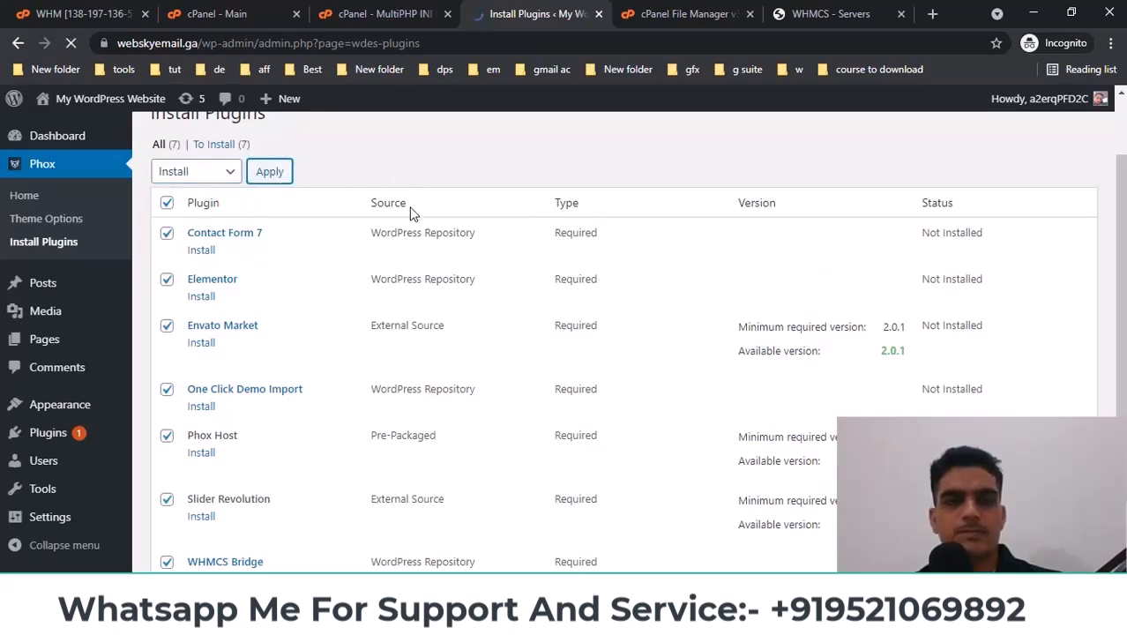
scroll(409, 214, "down", 4)
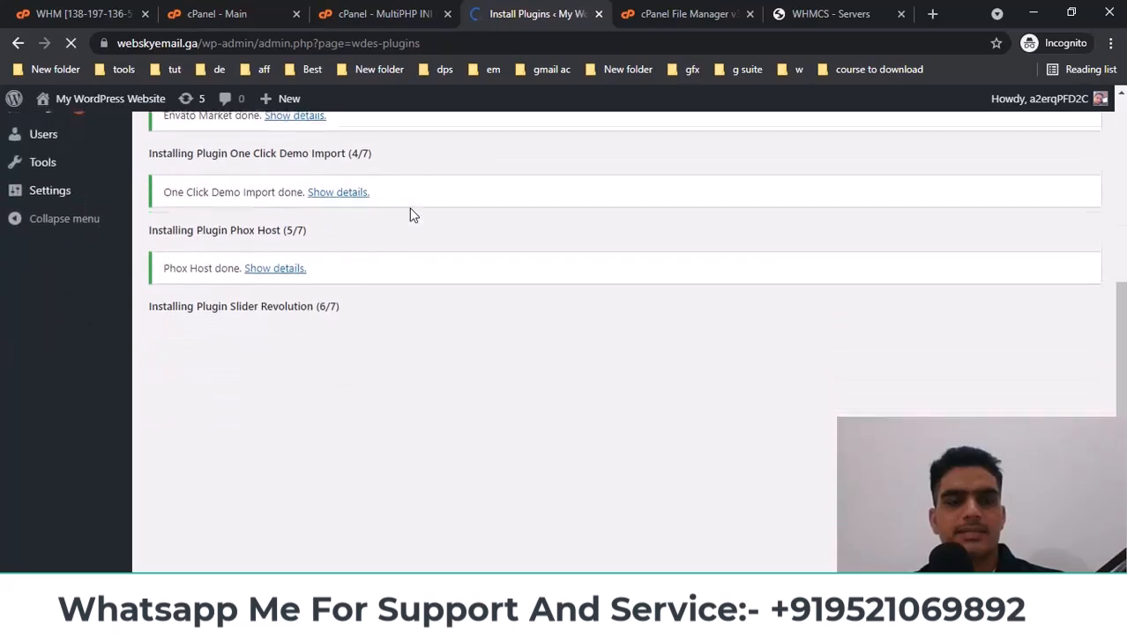
scroll(418, 229, "up", 4)
scroll(418, 229, "down", 4)
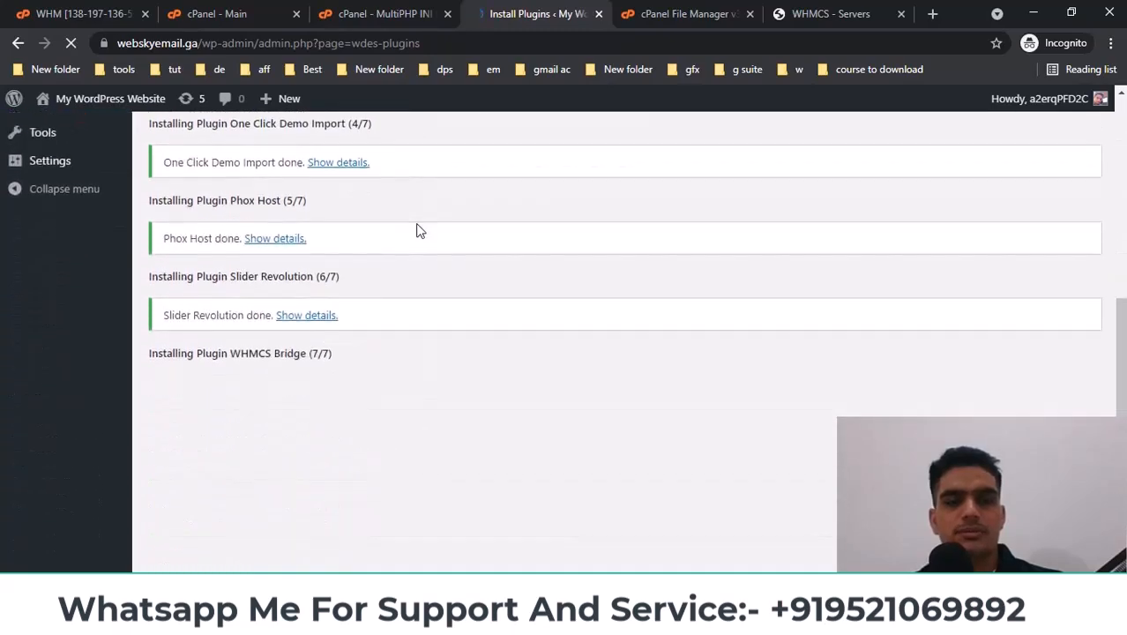
left_click(214, 454)
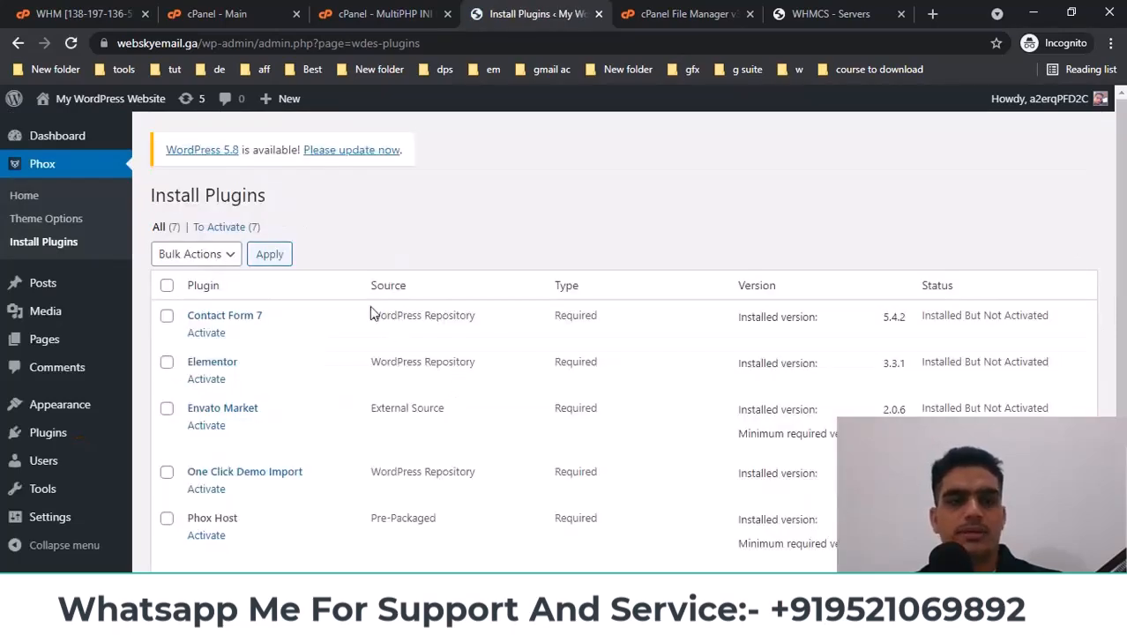
Activate all seven required Phox plugins in bulk, and try to activate the remaining Contact Form 7 plugin on its own
scroll(161, 165, "down", 2)
scroll(162, 167, "up", 1)
left_click(167, 202)
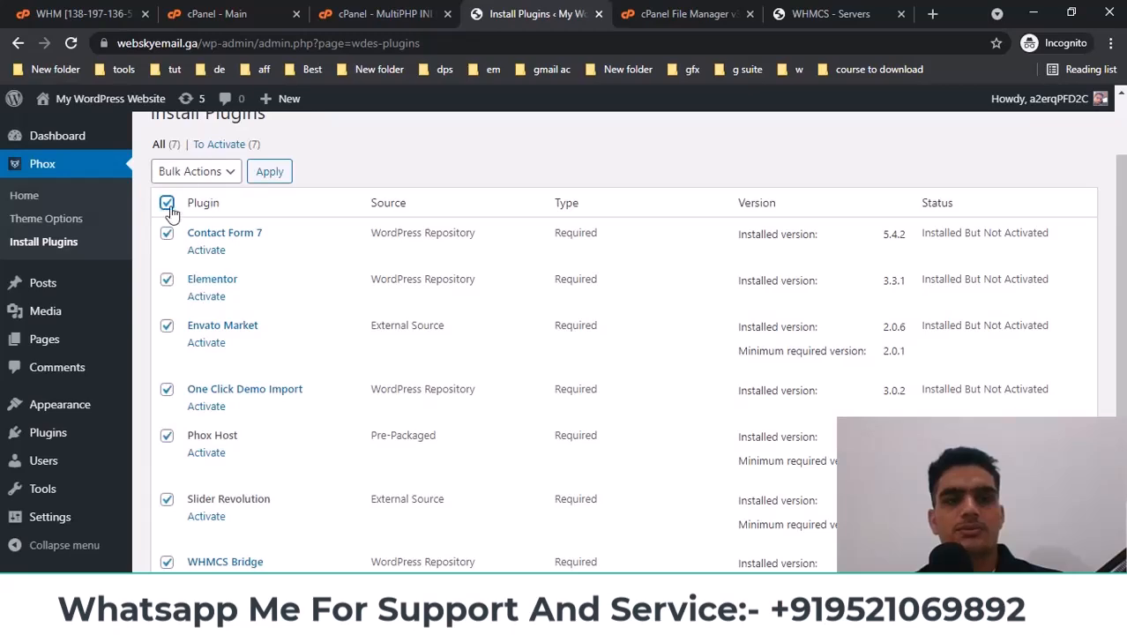
left_click(193, 174)
left_click(186, 243)
left_click(284, 172)
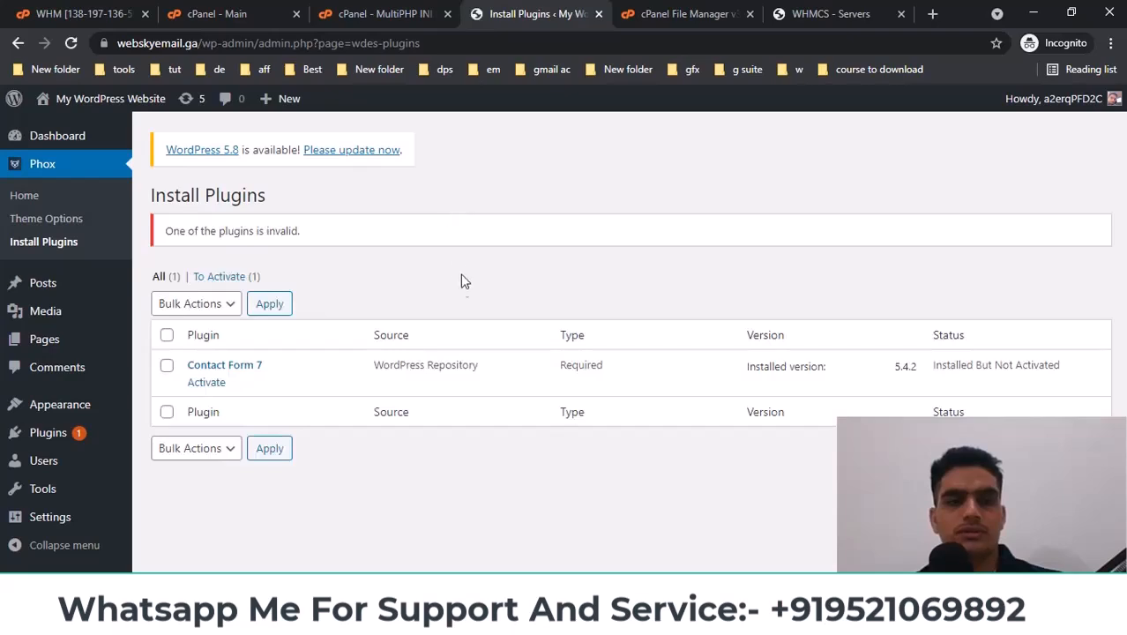
left_click(197, 386)
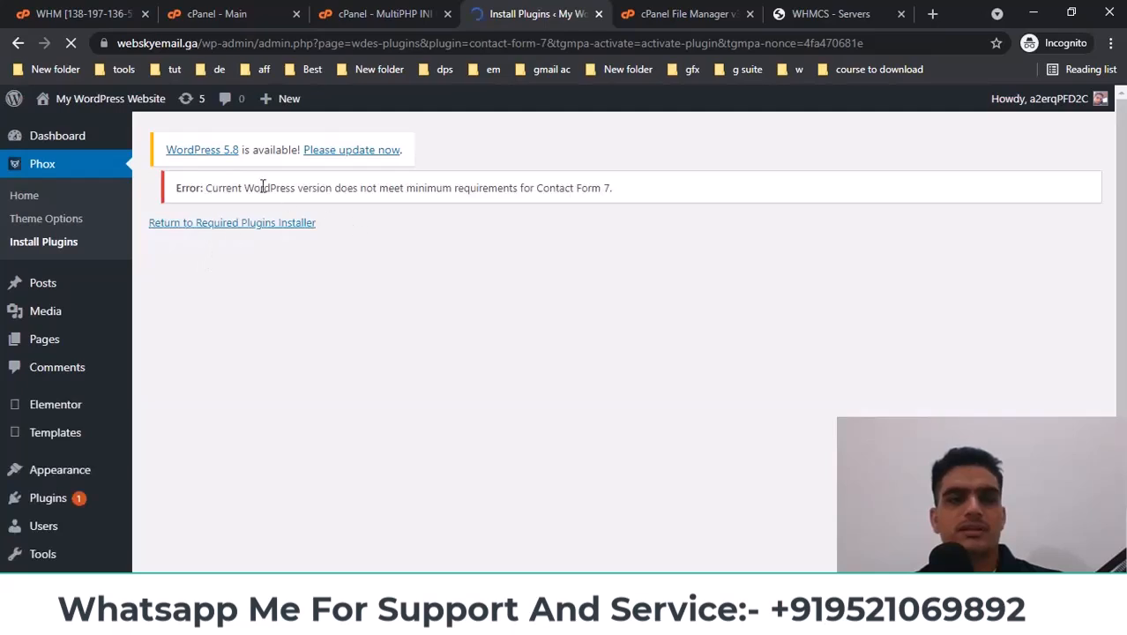
left_click_drag(231, 187, 601, 187)
Update the site's WordPress core to version 5.8
left_click(361, 152)
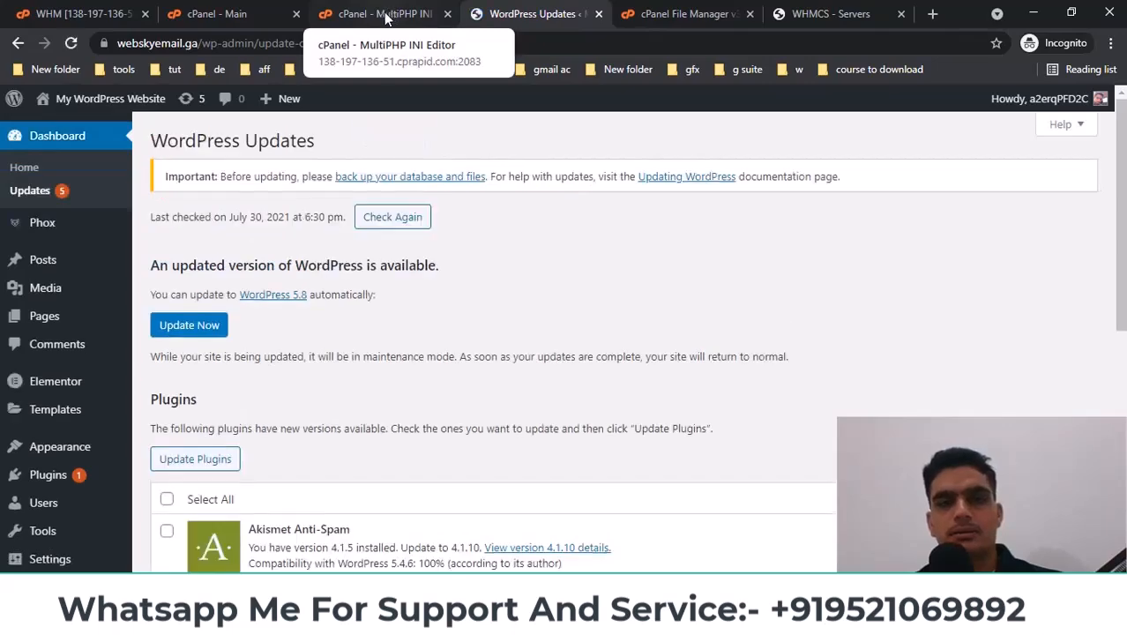
scroll(407, 285, "down", 3)
scroll(407, 283, "up", 3)
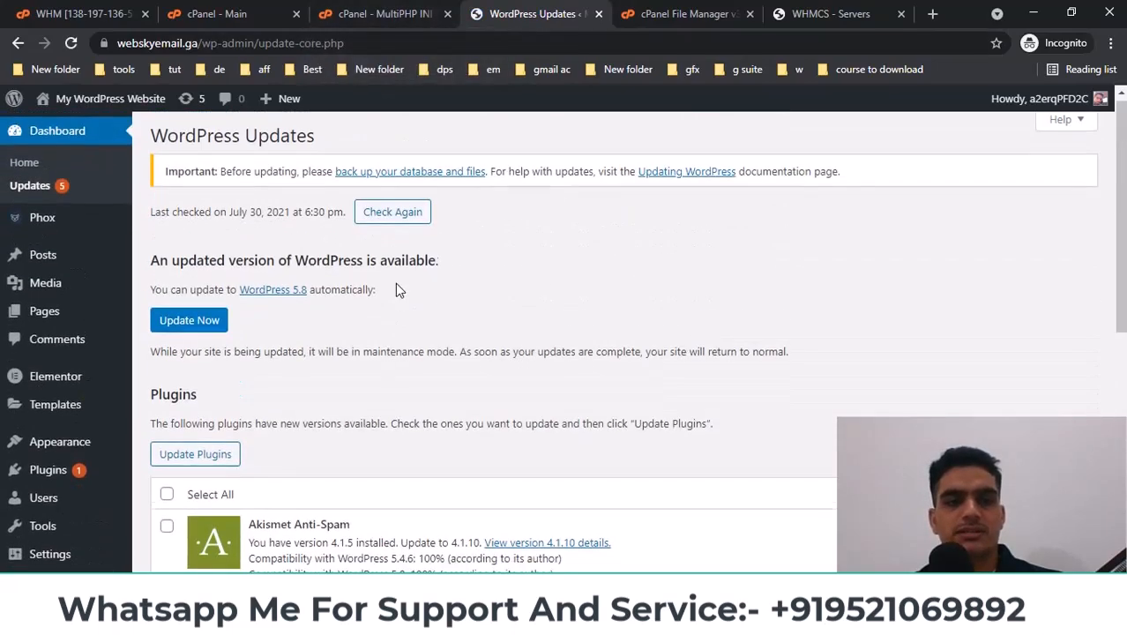
scroll(395, 282, "down", 1)
left_click(188, 246)
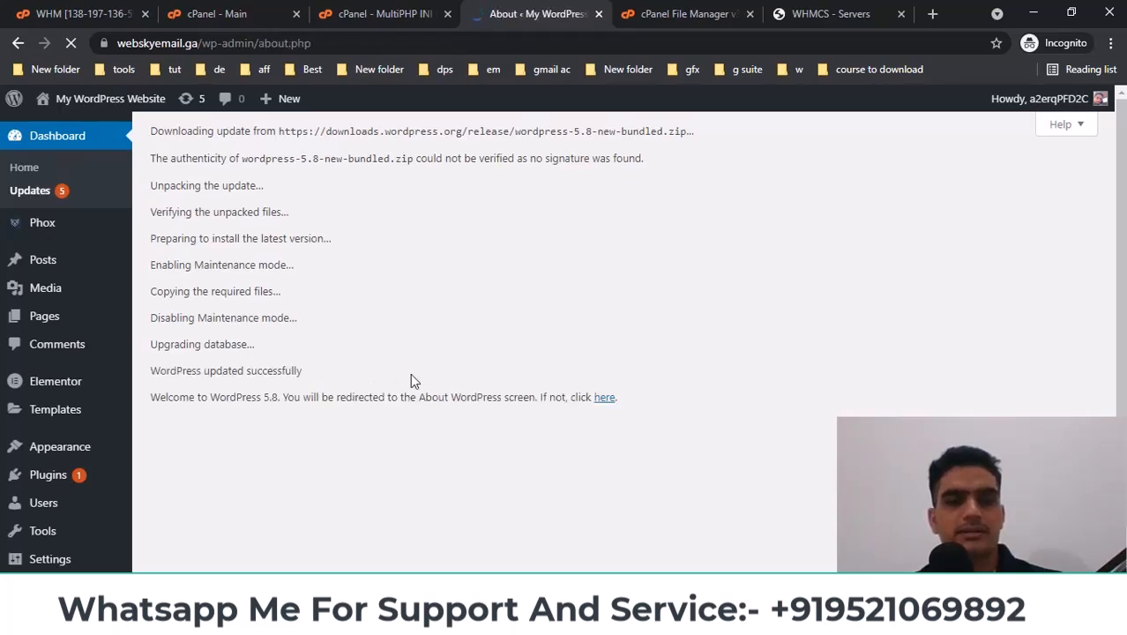
scroll(411, 378, "down", 8)
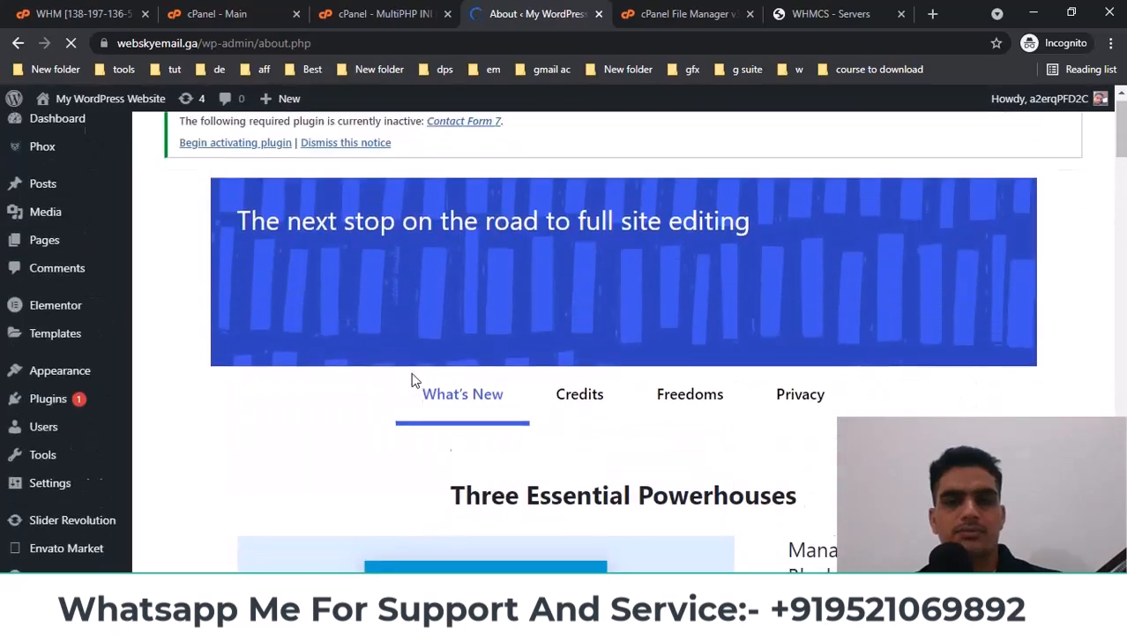
Return to the Phox plugin installer and activate the Contact Form 7 plugin
mouse_move(29, 162)
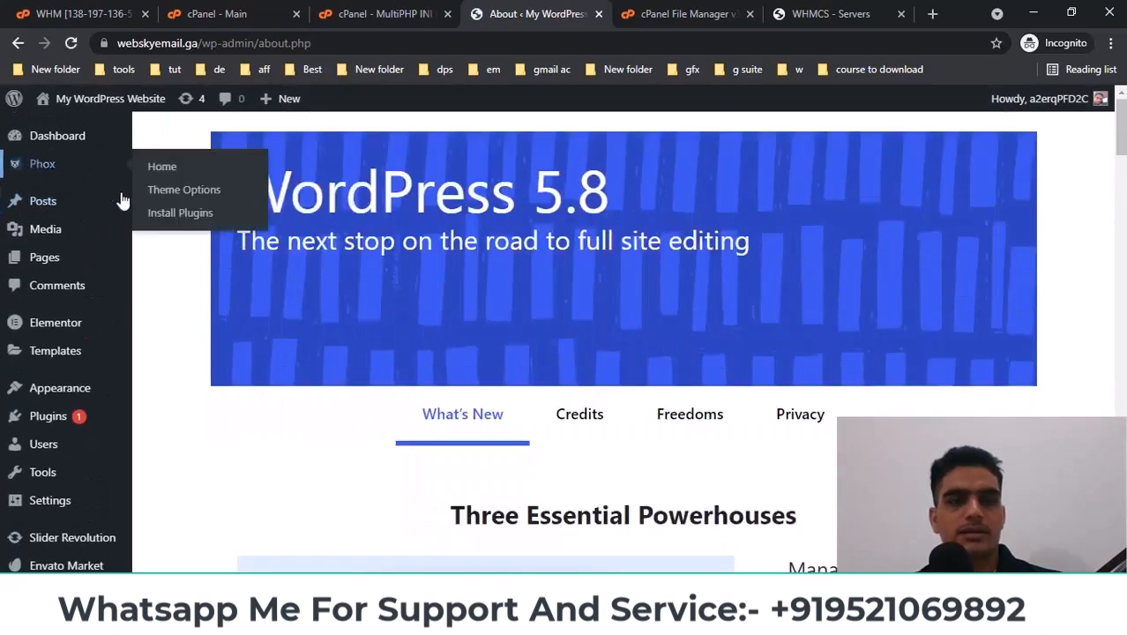
left_click(169, 213)
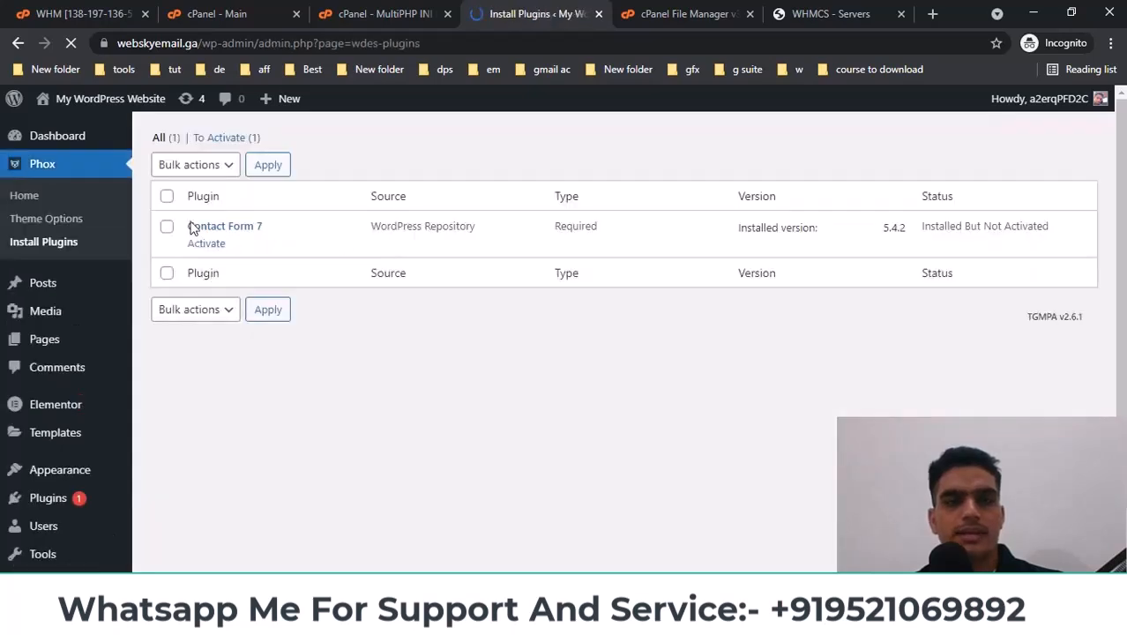
left_click(202, 244)
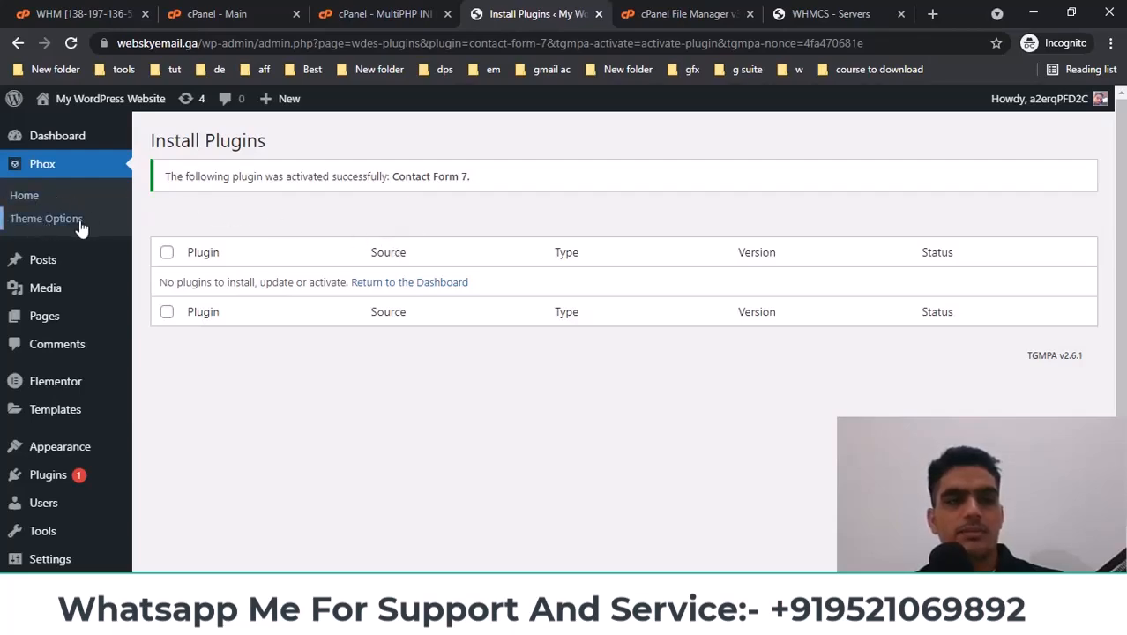
Load the Phox theme options, open the live site in a separate tab and examine its front page
left_click(53, 221)
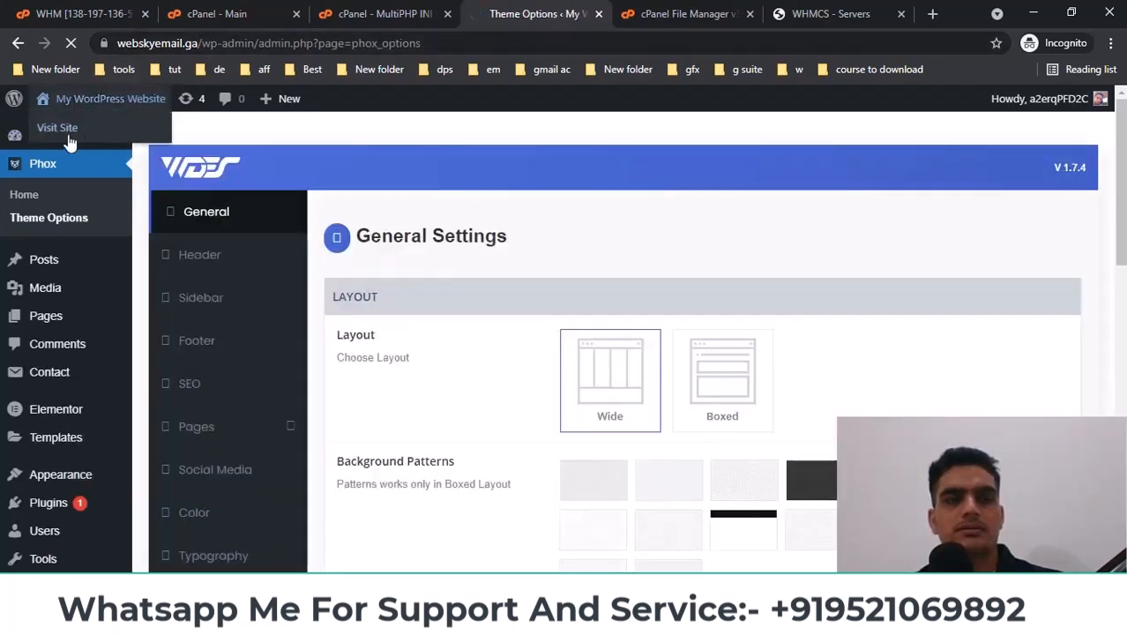
middle_click(88, 130)
left_click(591, 11)
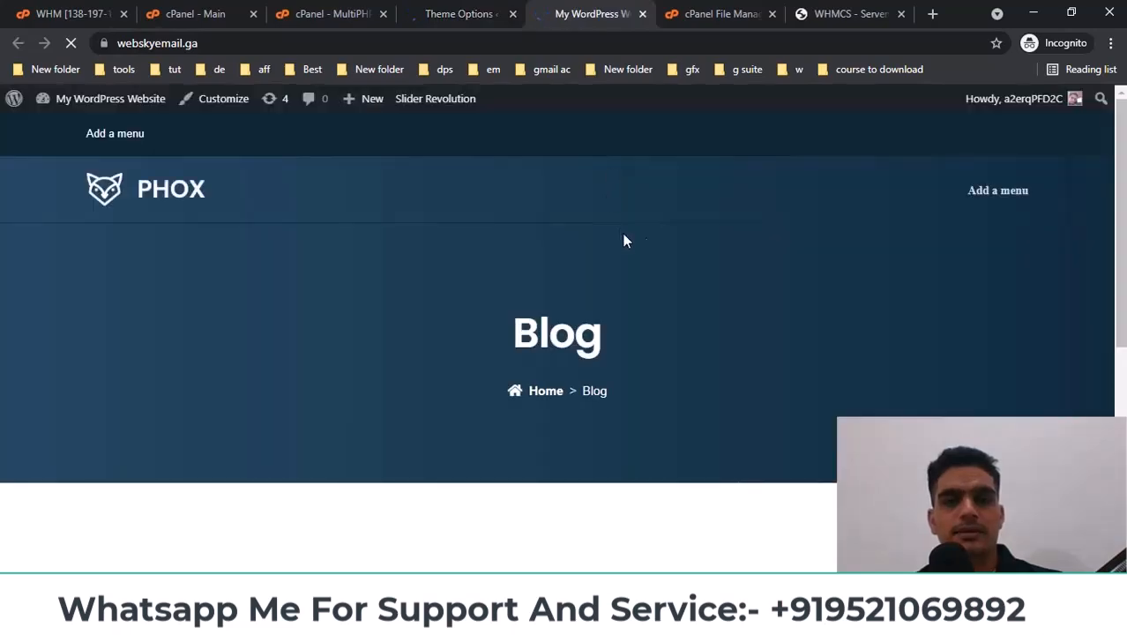
scroll(619, 229, "down", 2)
scroll(565, 352, "down", 3)
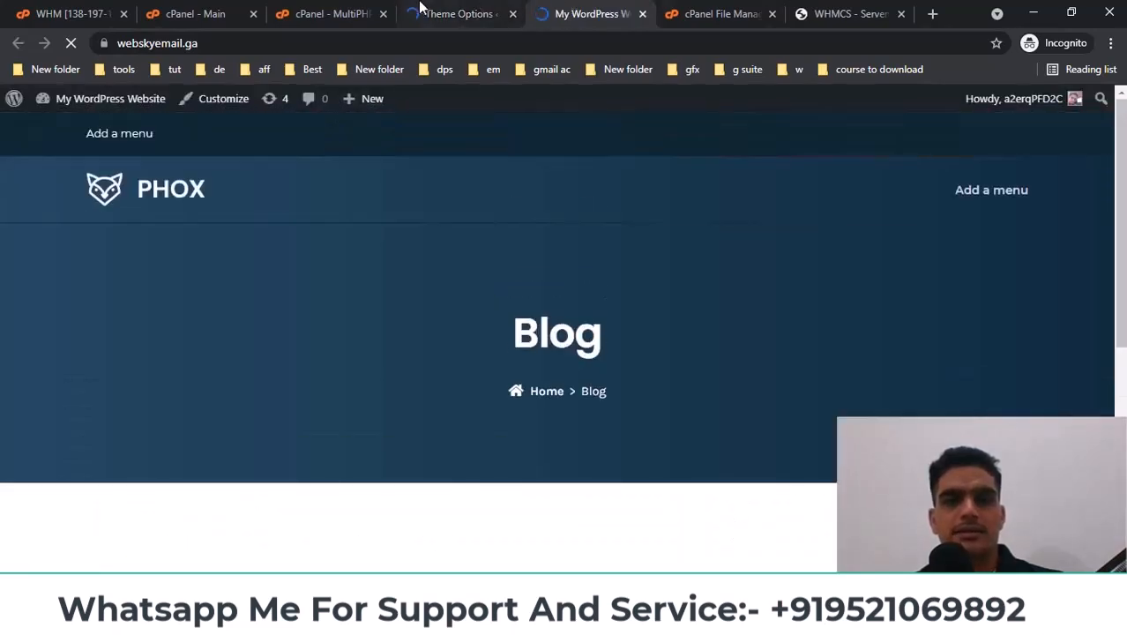
left_click(421, 7)
left_click(534, 14)
left_click(485, 8)
left_click(593, 10)
left_click(470, 8)
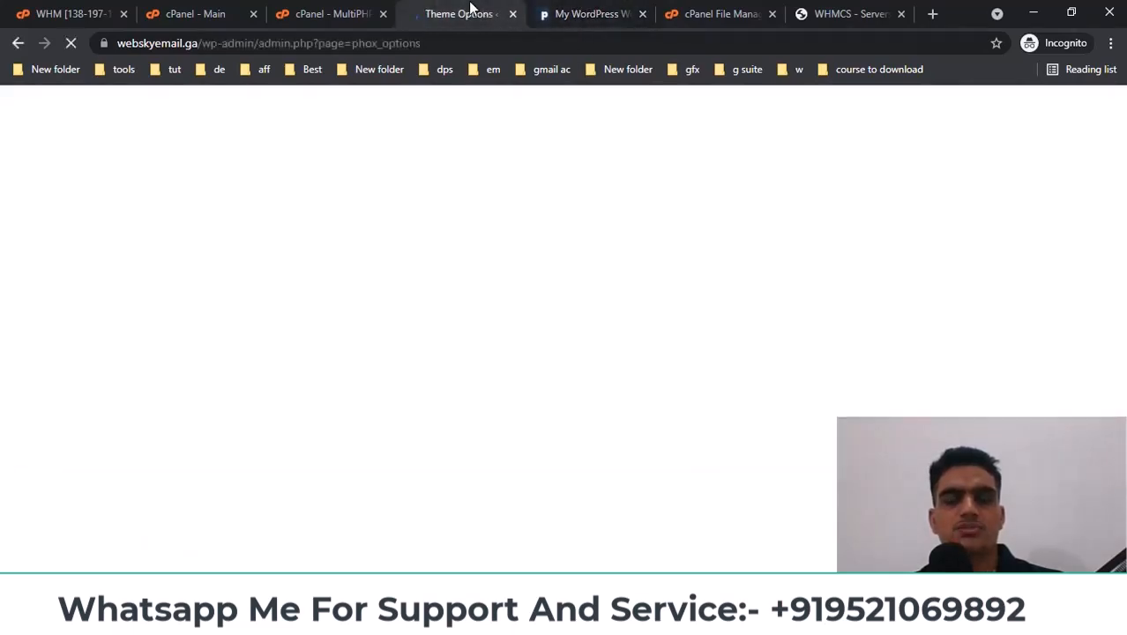
left_click(582, 9)
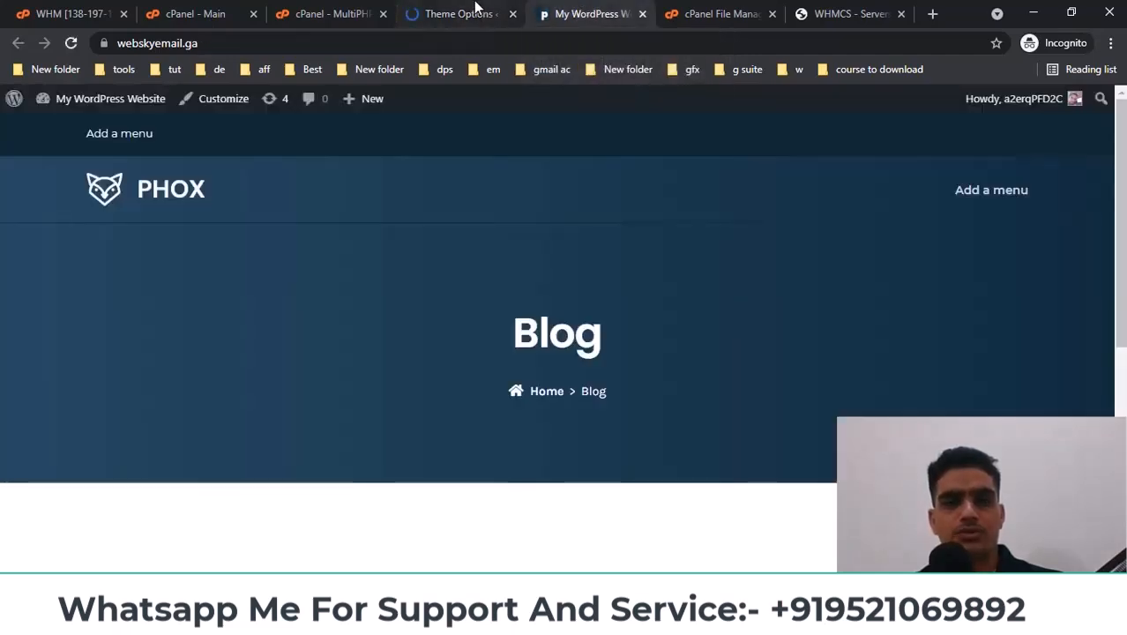
scroll(467, 327, "down", 3)
scroll(467, 328, "down", 2)
Examine the General settings and the available sections in the Phox theme options, expanding the Pages section
left_click(467, 13)
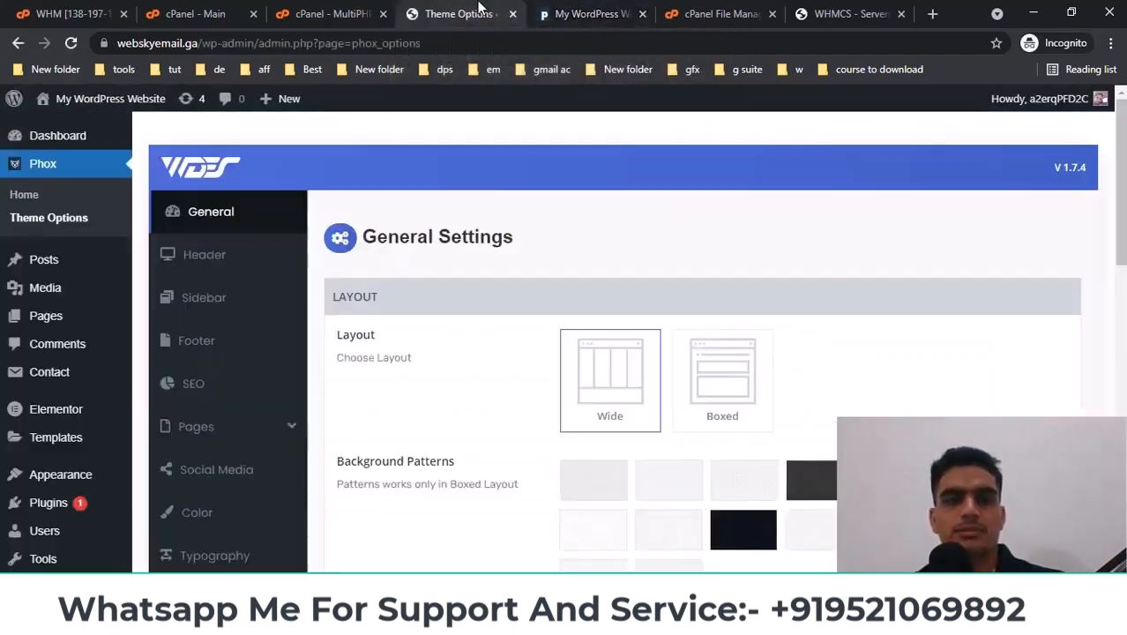
scroll(498, 383, "down", 1)
scroll(495, 382, "down", 3)
scroll(323, 441, "up", 2)
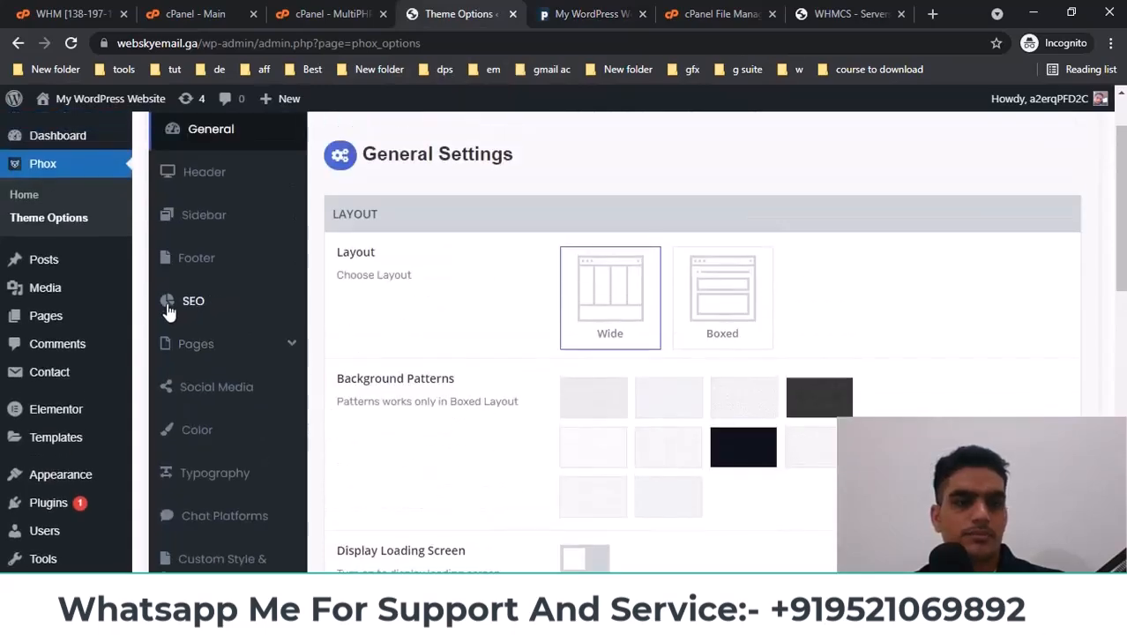
scroll(168, 300, "down", 2)
mouse_move(94, 381)
scroll(187, 430, "down", 2)
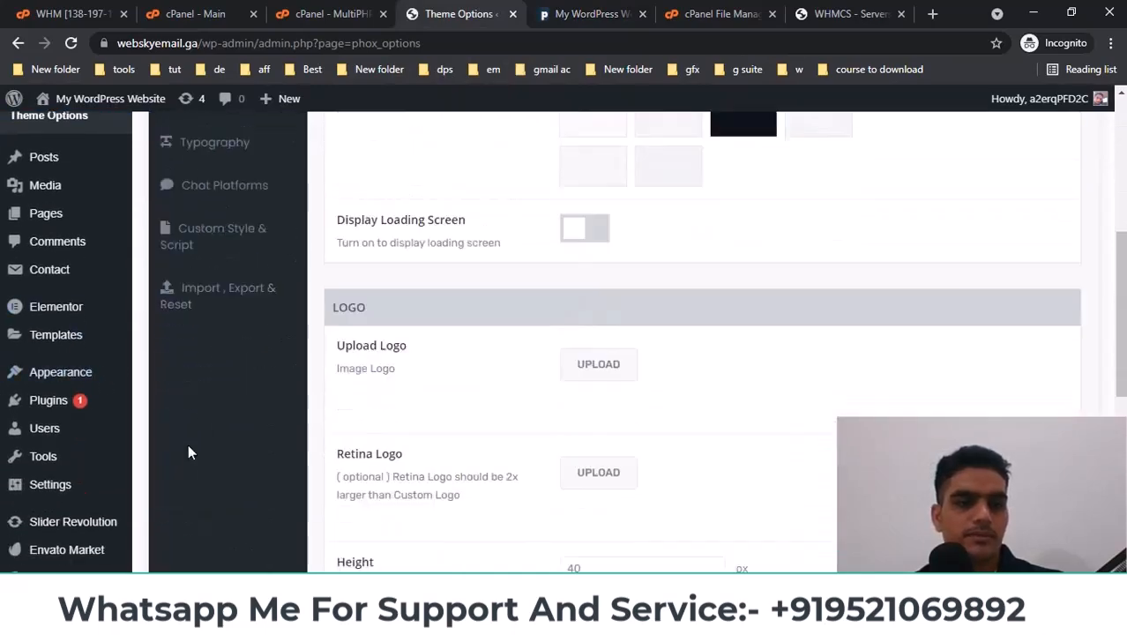
scroll(195, 458, "up", 5)
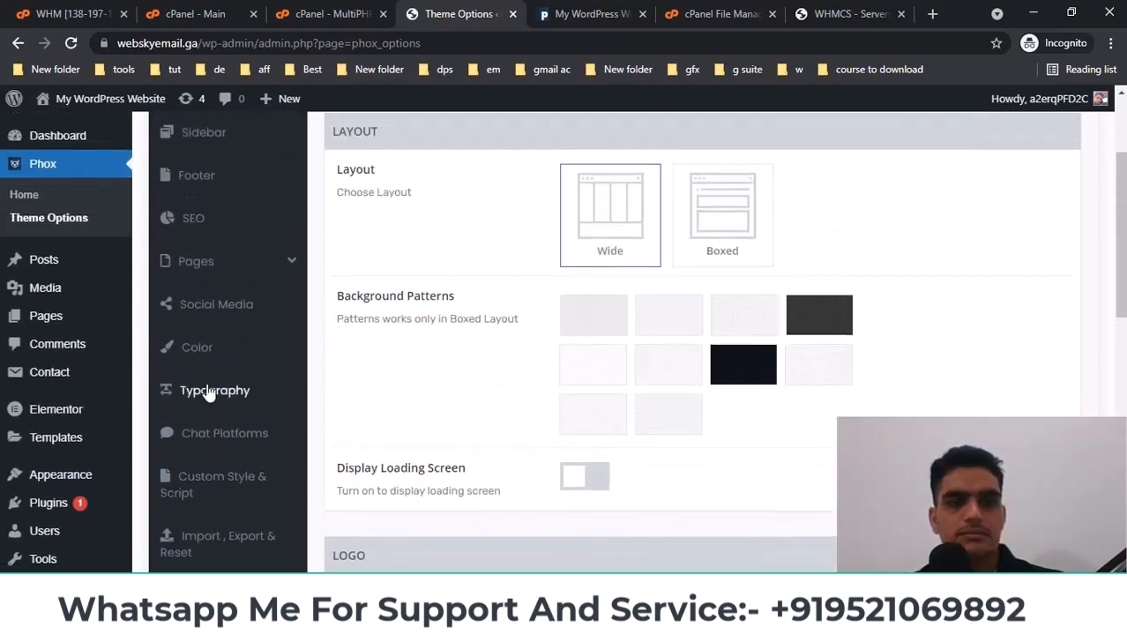
scroll(216, 355, "down", 2)
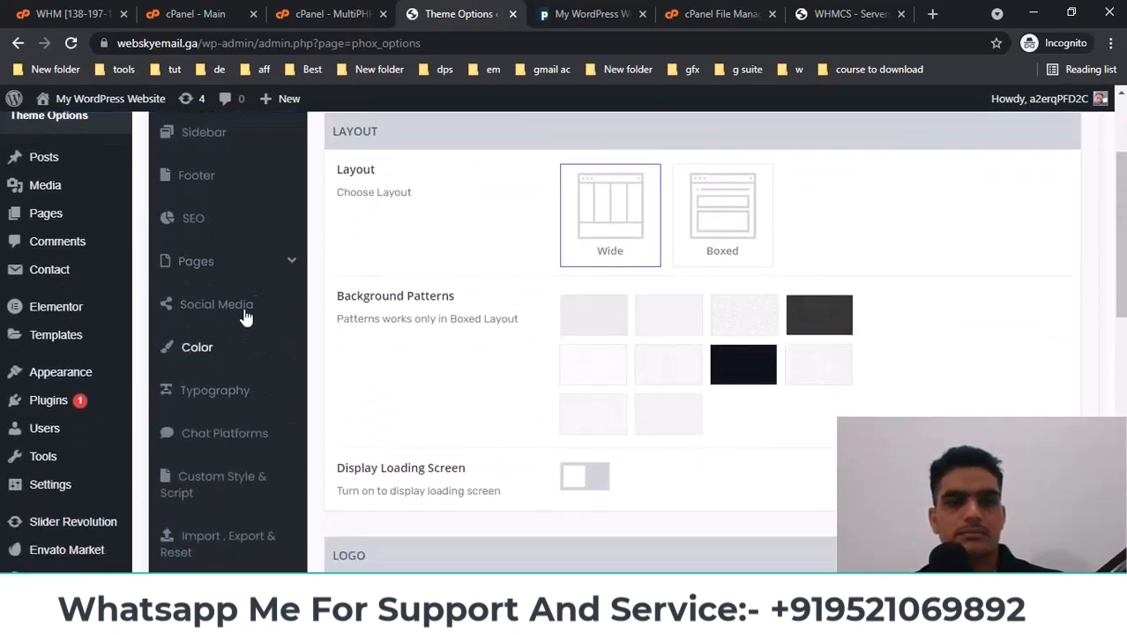
left_click(264, 263)
scroll(397, 304, "down", 3)
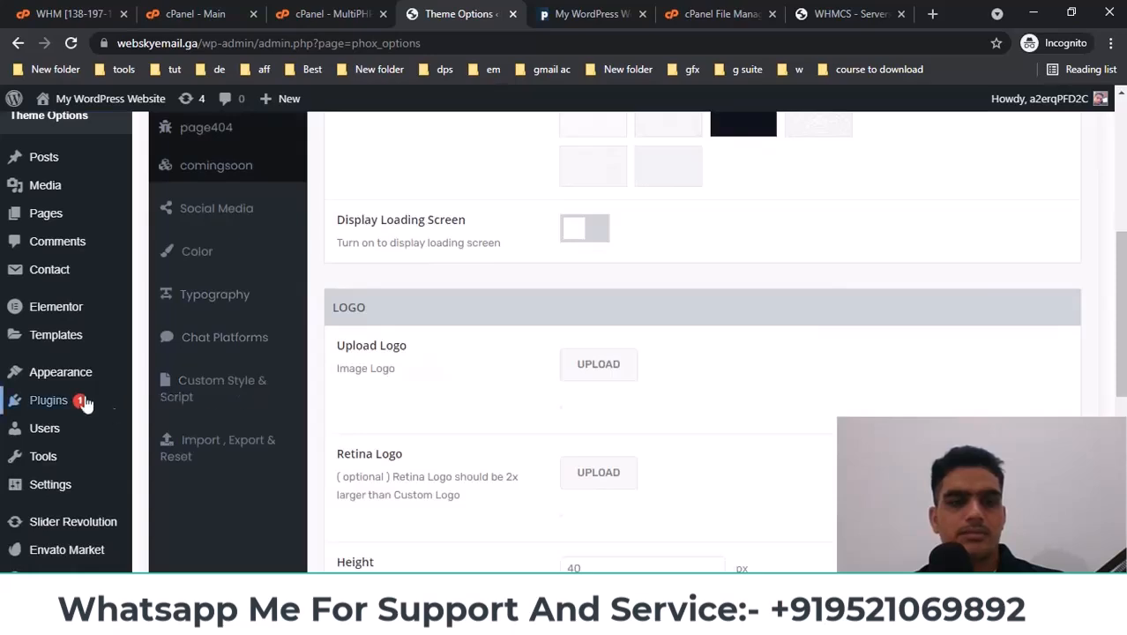
Open the list of installed WordPress themes and look through it
mouse_move(55, 372)
left_click(169, 381)
scroll(36, 351, "up", 5)
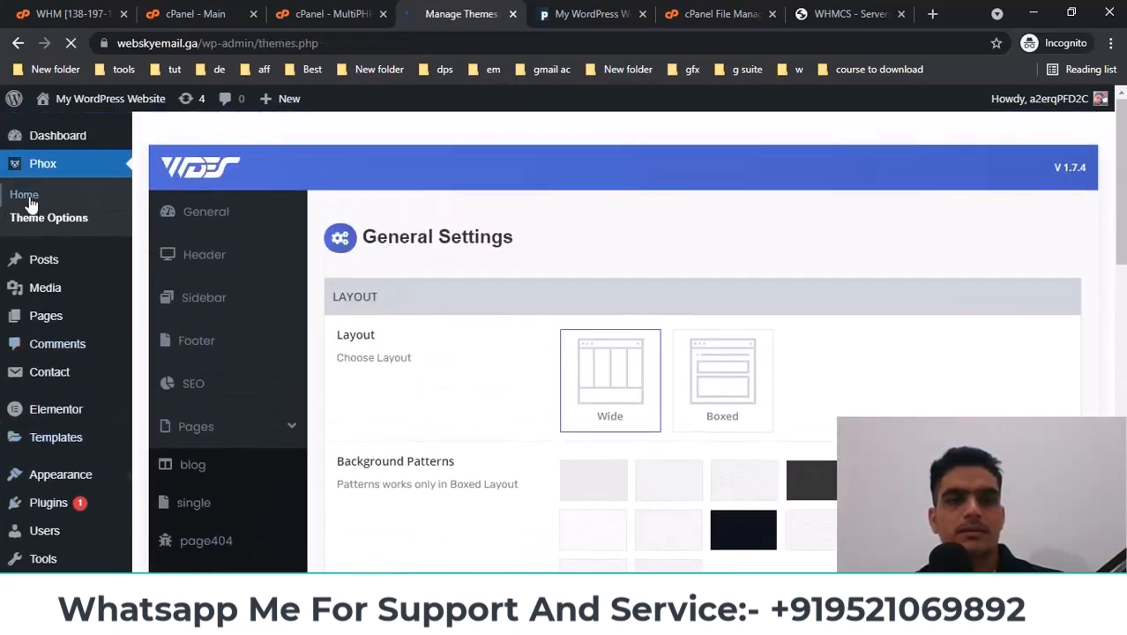
scroll(101, 340, "down", 2)
scroll(89, 331, "up", 2)
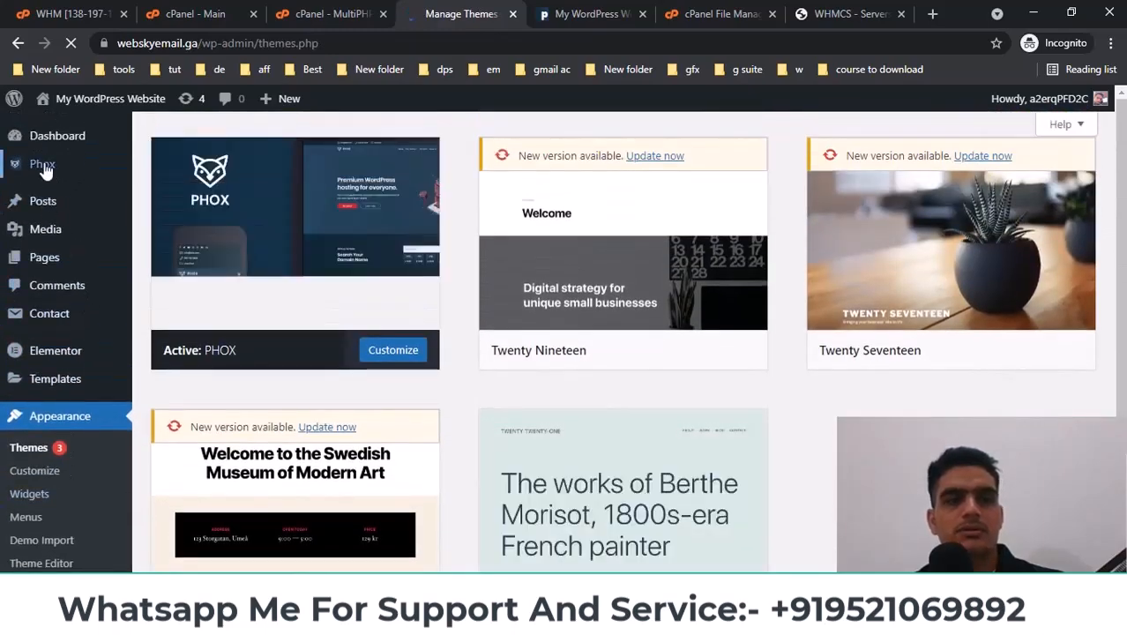
Open the Phox home page and check the System Status requirements for PHP Time Limit and PHP Max Input Vars
mouse_move(42, 171)
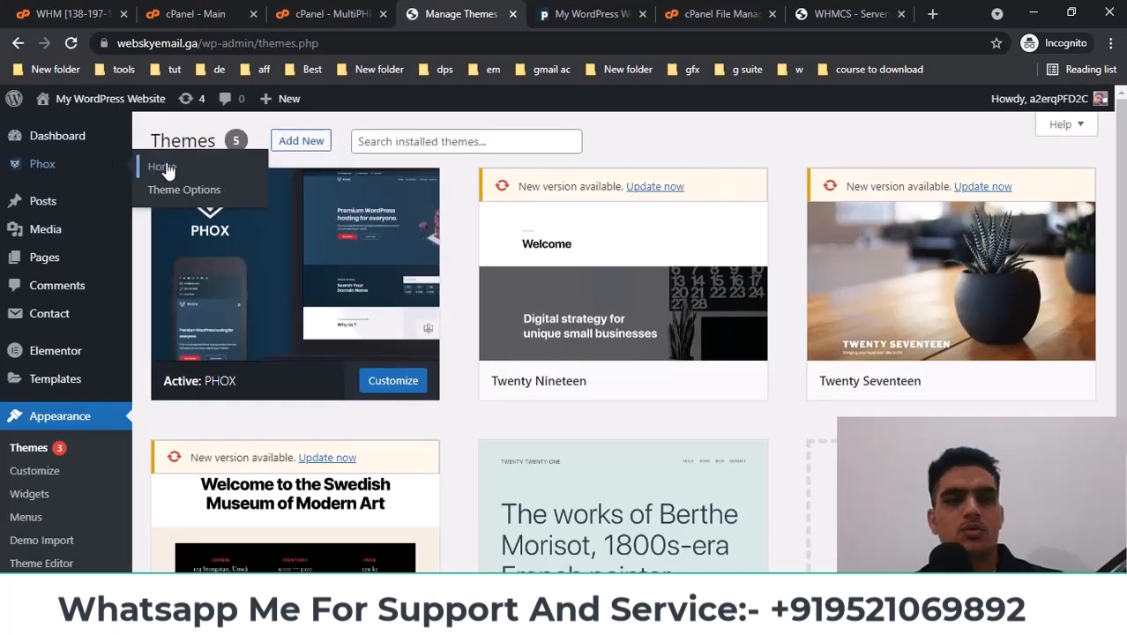
left_click(174, 189)
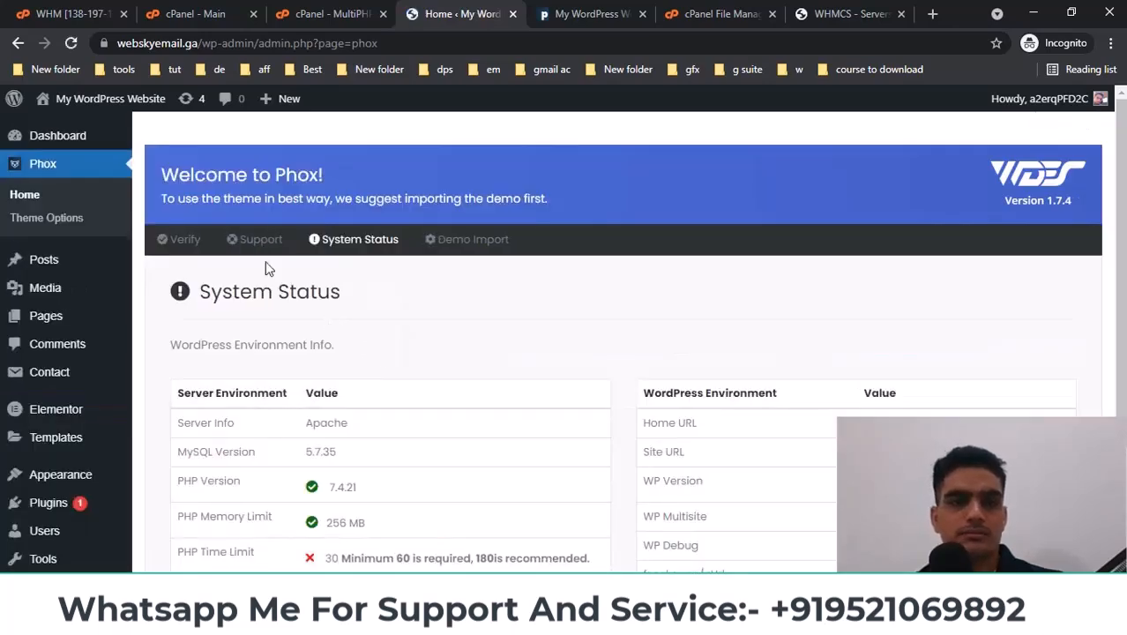
scroll(269, 268, "down", 3)
scroll(269, 268, "down", 2)
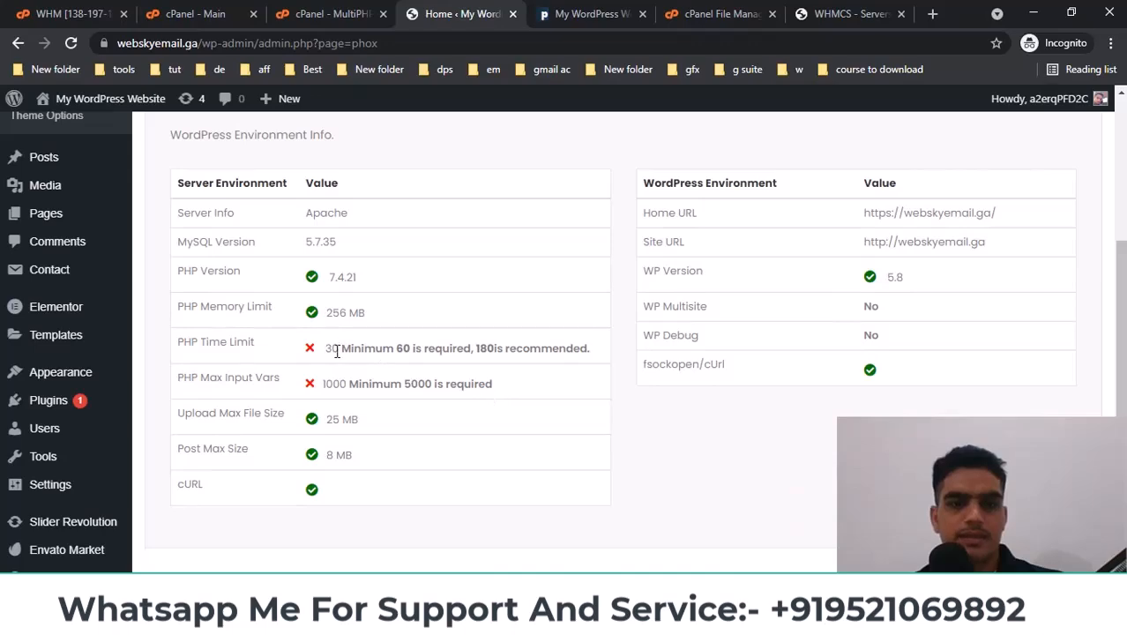
left_click_drag(173, 343, 264, 354)
left_click_drag(165, 360, 328, 383)
left_click(469, 397)
left_click(299, 13)
left_click(454, 14)
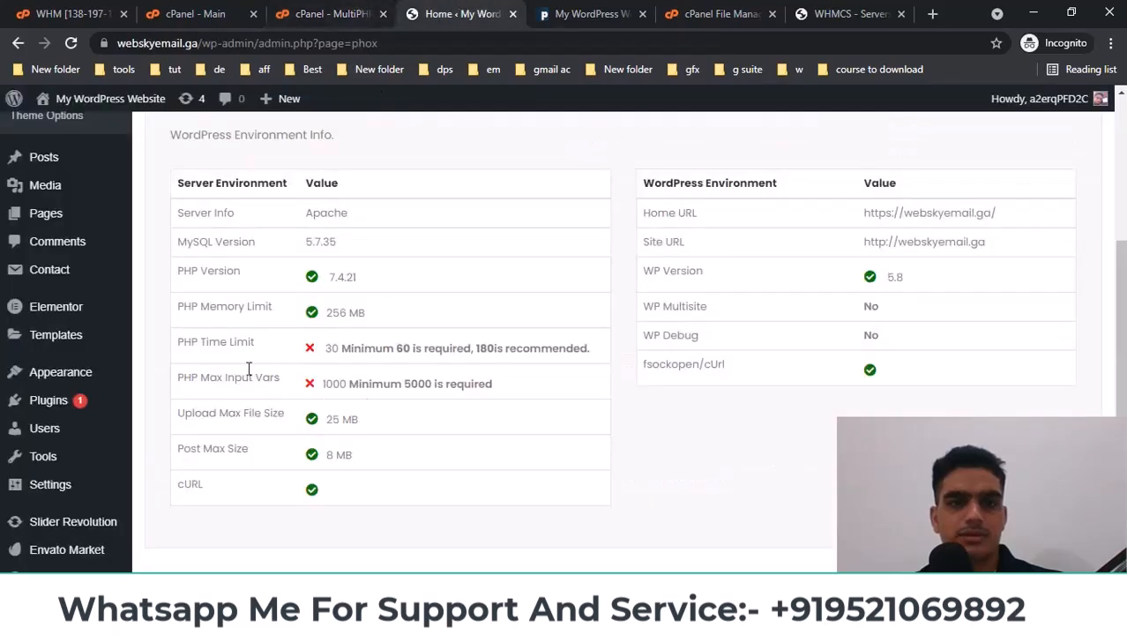
triple_click(192, 341)
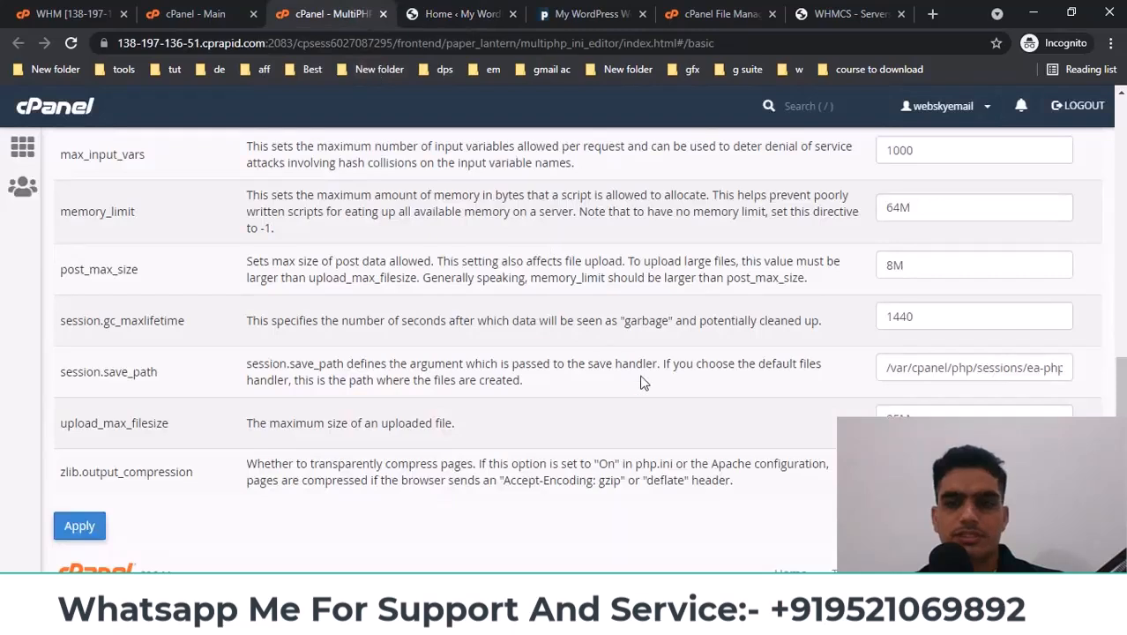
In cPanel's MultiPHP INI Editor, set memory_limit to 125M and max_execution_time to 60
scroll(180, 359, "up", 1)
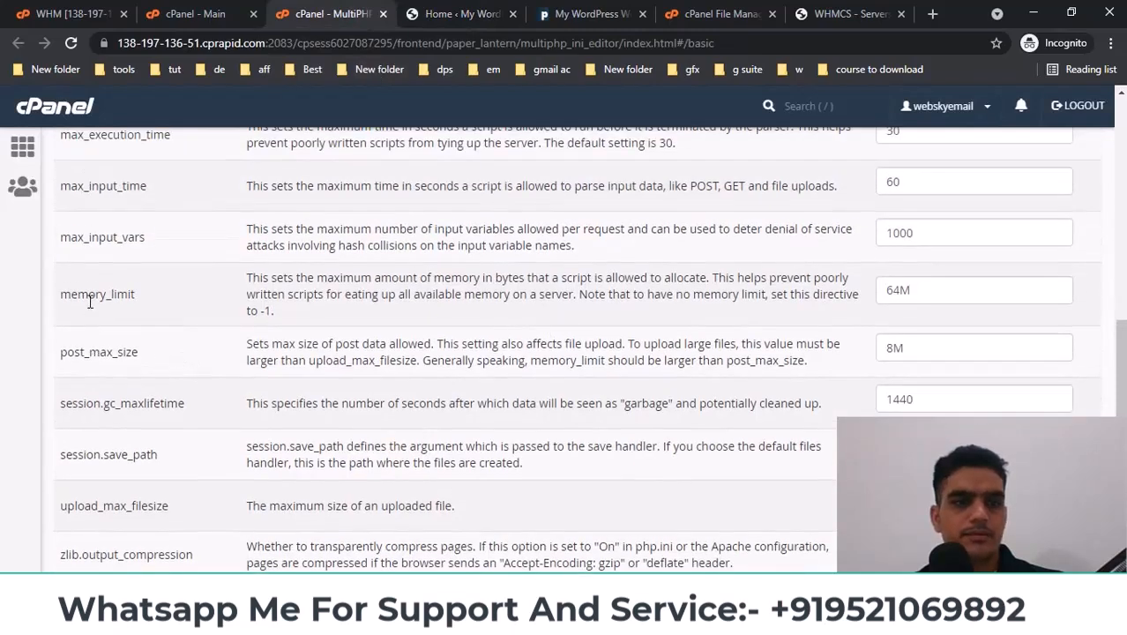
left_click_drag(883, 290, 898, 290)
type("125M")
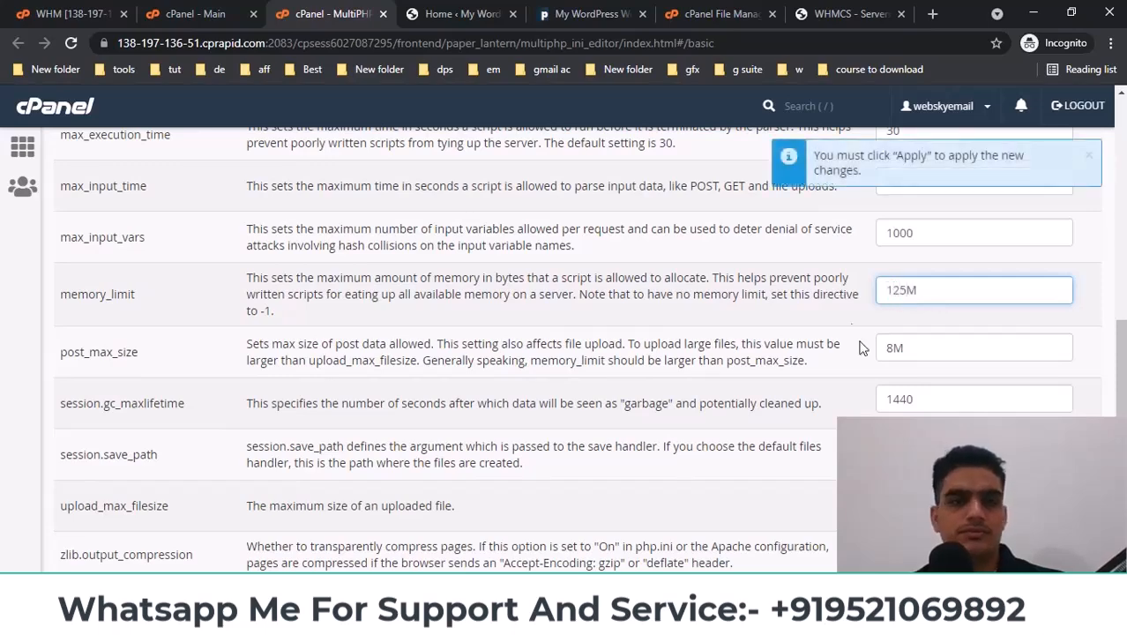
scroll(852, 330, "up", 2)
left_click_drag(907, 298, 819, 294)
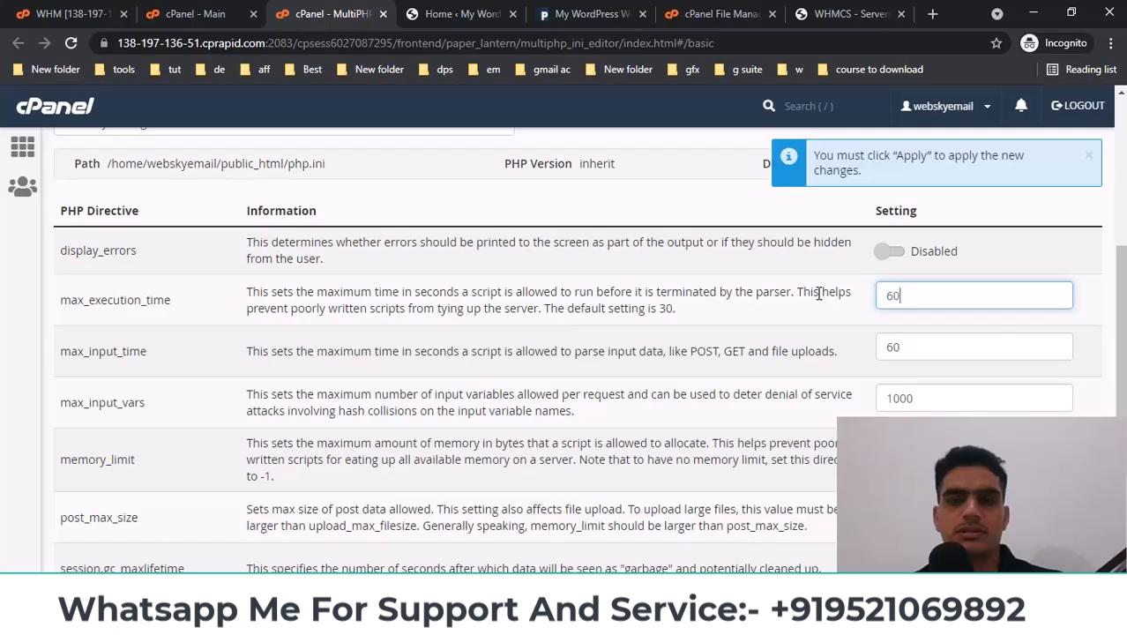
Set max_input_time to 120 and post_max_size to 16M, and apply the PHP directive changes
left_click_drag(930, 347, 822, 356)
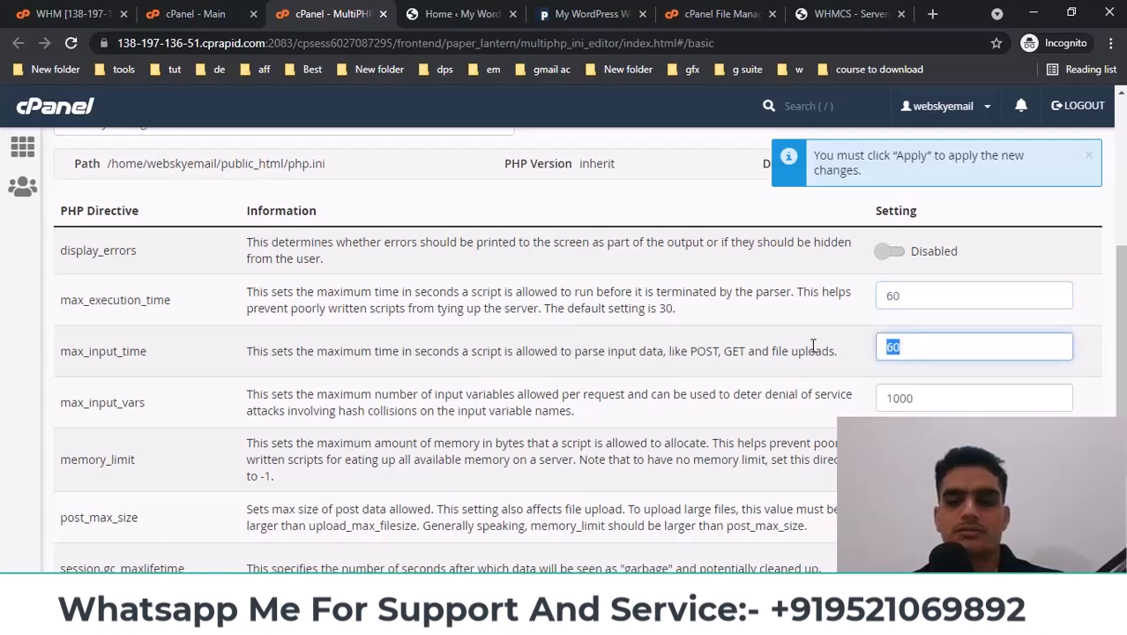
scroll(815, 391, "down", 1)
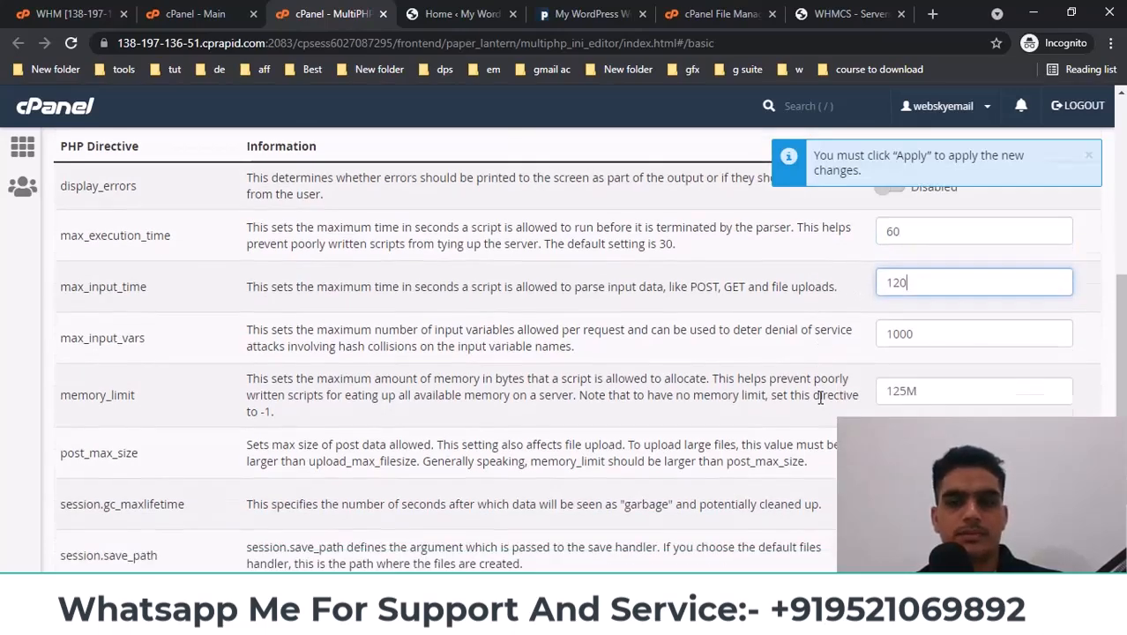
left_click(935, 431)
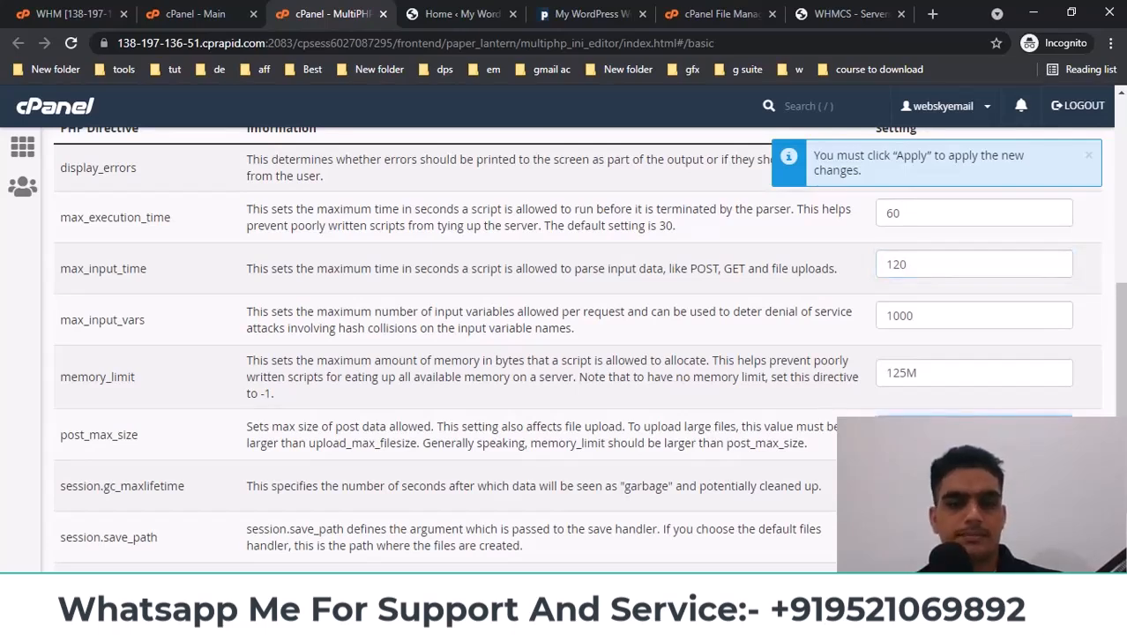
scroll(582, 349, "down", 2)
left_click(78, 529)
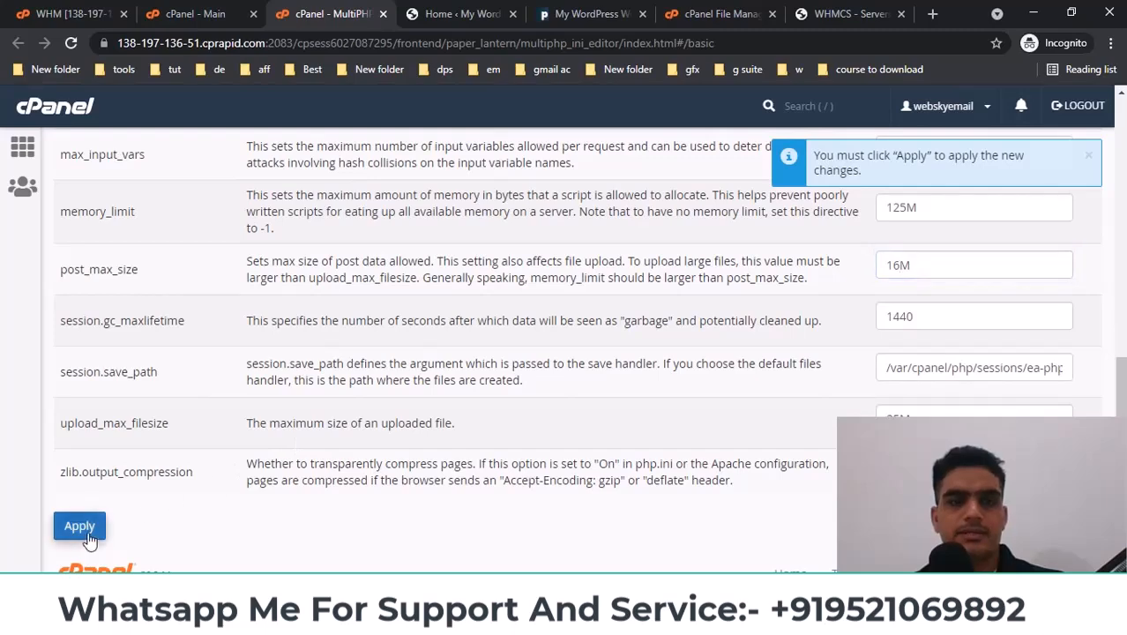
Reload the Phox home page and recheck the server environment values in System Status
left_click(492, 9)
right_click(362, 218)
left_click(403, 262)
right_click(407, 253)
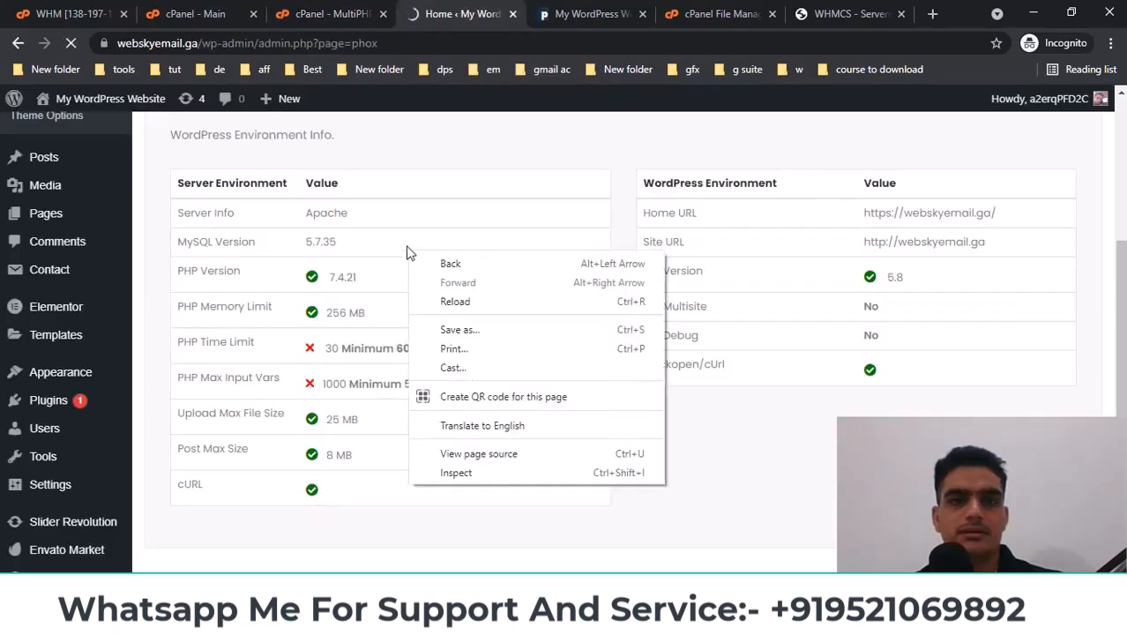
left_click(473, 147)
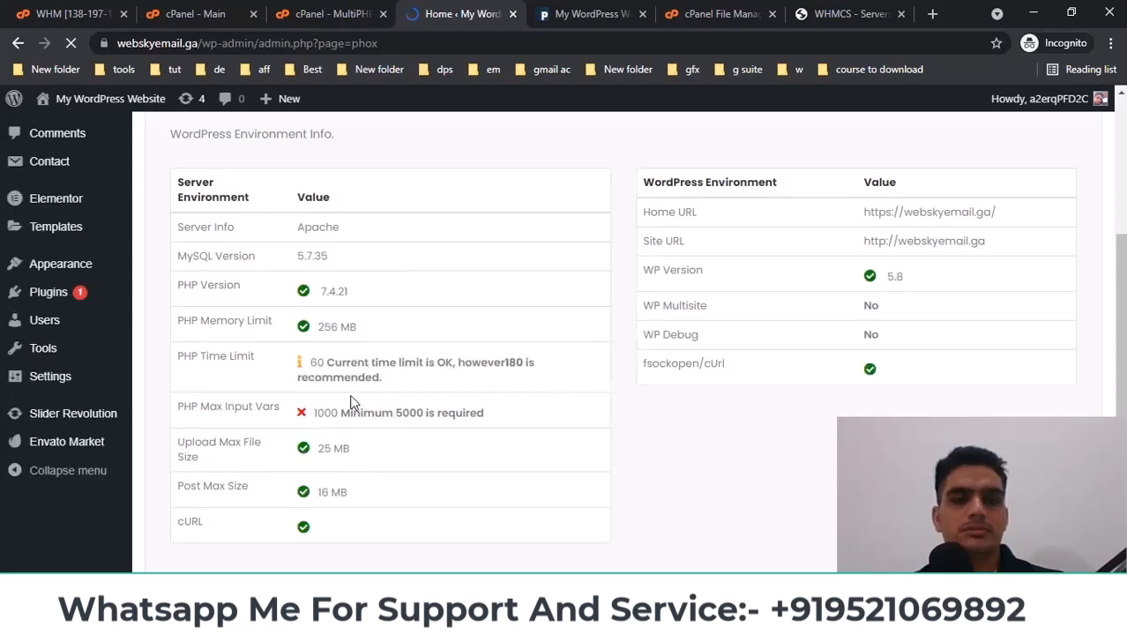
Compare the PHP Max Input Vars requirement in System Status with the max_input_vars directive in cPanel's MultiPHP INI Editor
mouse_move(284, 377)
left_mouse_down()
mouse_move(384, 388)
mouse_move(366, 377)
mouse_move(289, 380)
left_mouse_up()
left_click(217, 406)
left_click(336, 9)
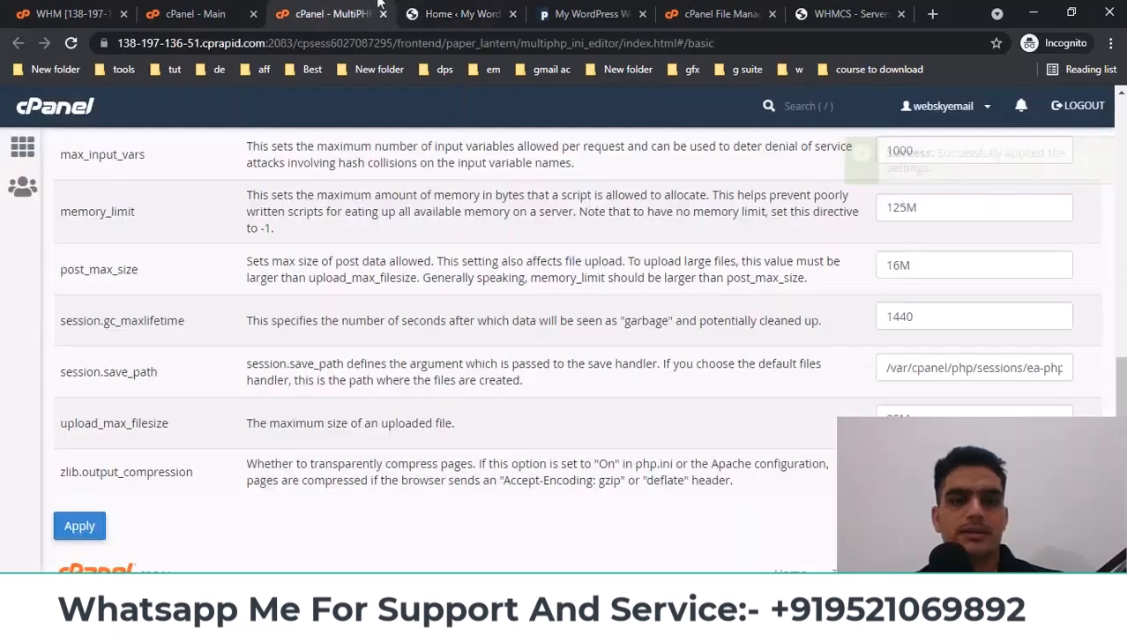
left_click(450, 13)
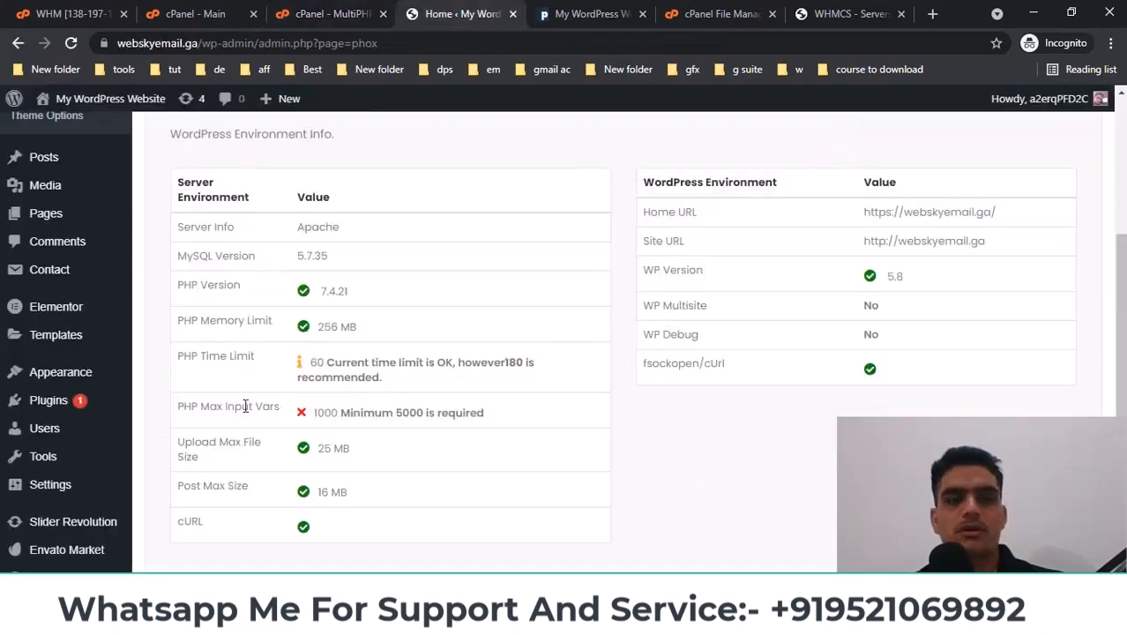
left_click_drag(184, 406, 317, 412)
left_click(339, 10)
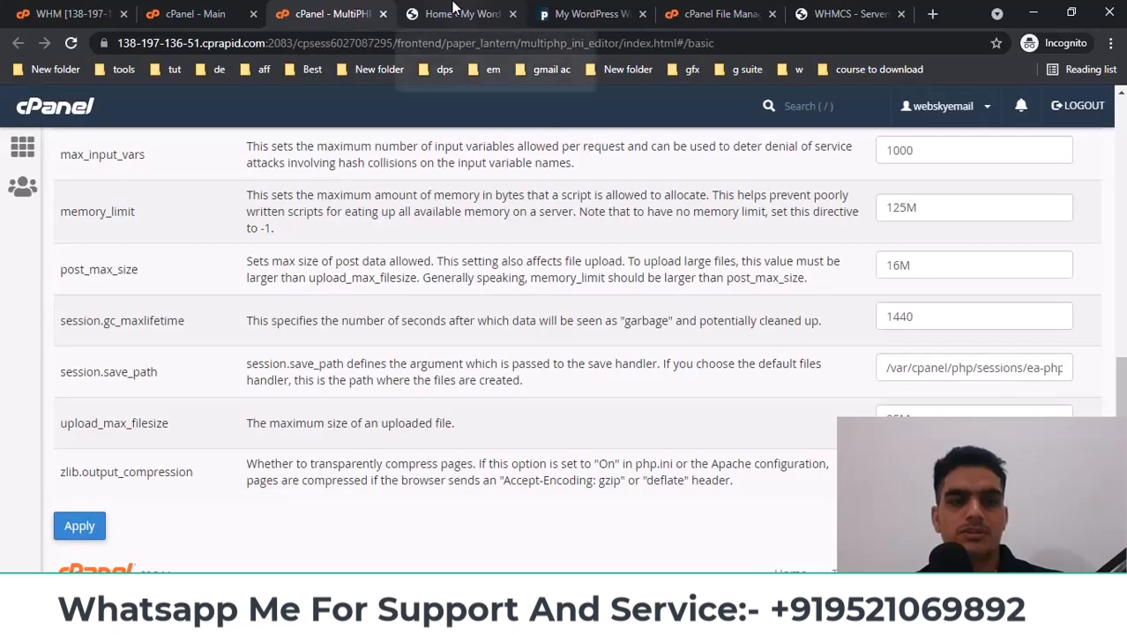
Open the MultiPHP INI Editor's Editor Mode and load the PHP configuration for webskyemail.ga
scroll(267, 450, "up", 4)
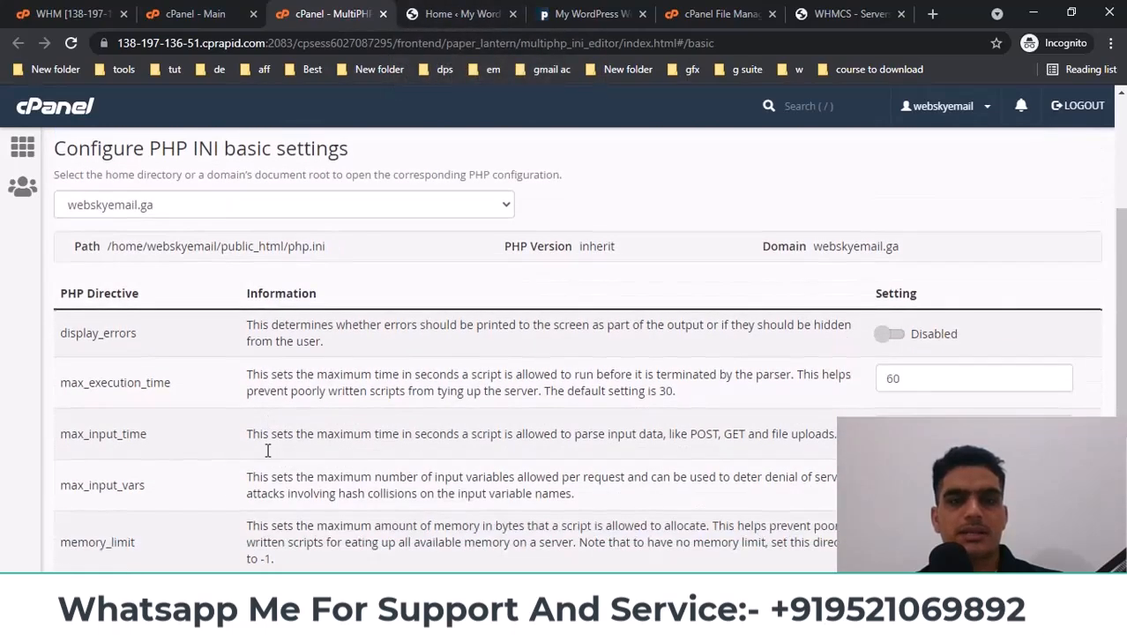
scroll(267, 450, "up", 3)
left_click(194, 355)
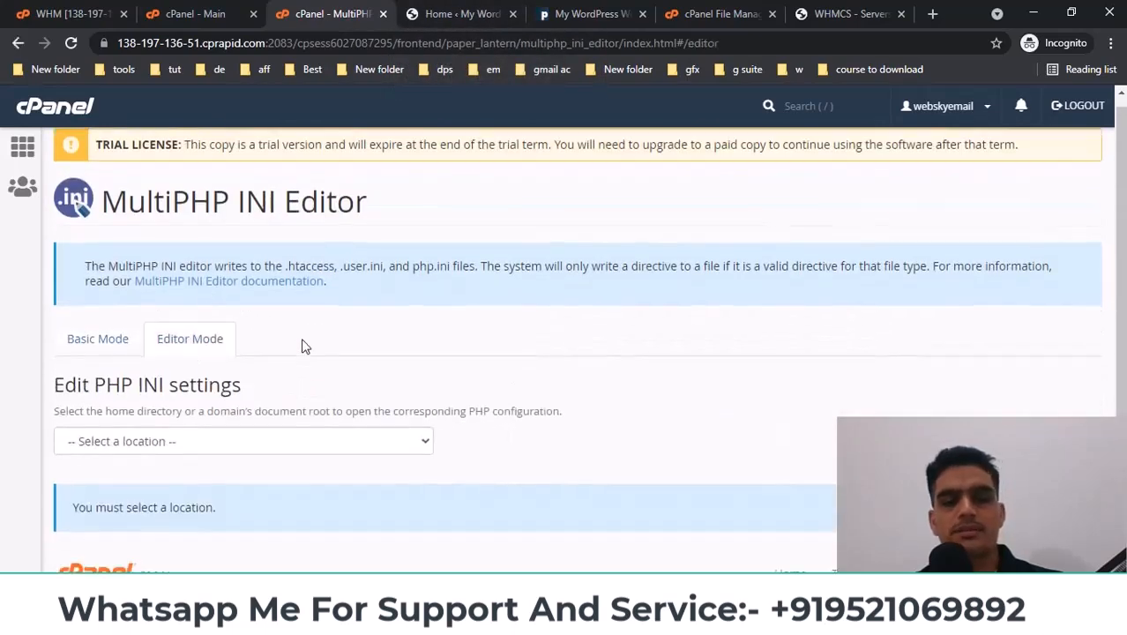
left_click(213, 440)
left_click(247, 462)
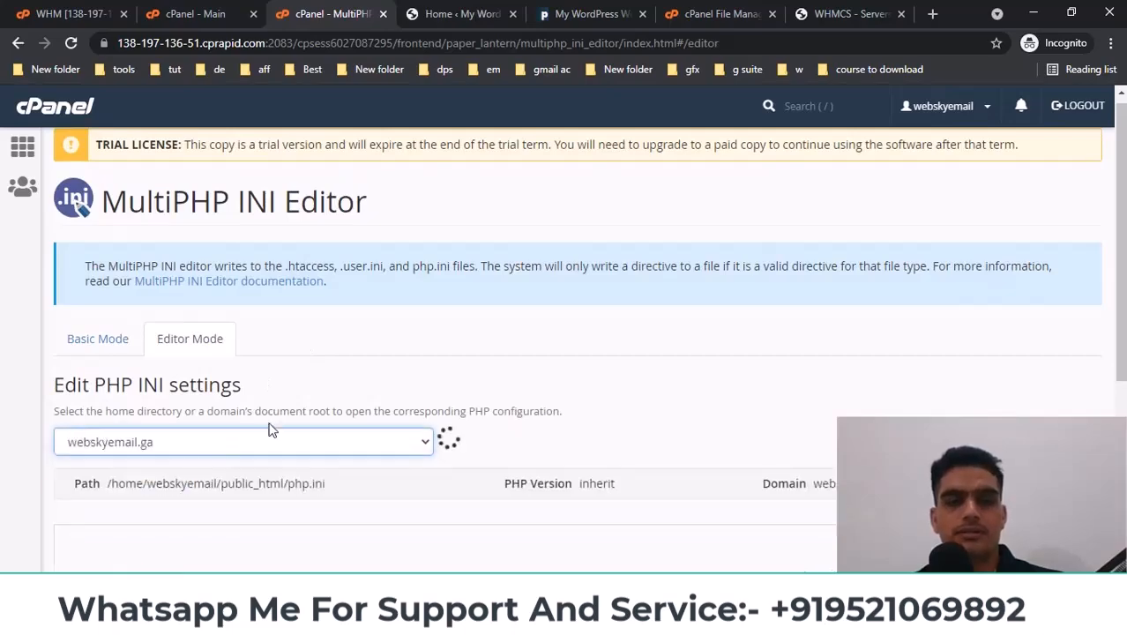
Return to the Phox page in WordPress, open its Demo Import page and browse the available demos
left_click(461, 7)
scroll(351, 388, "up", 3)
scroll(351, 390, "up", 1)
left_click(458, 202)
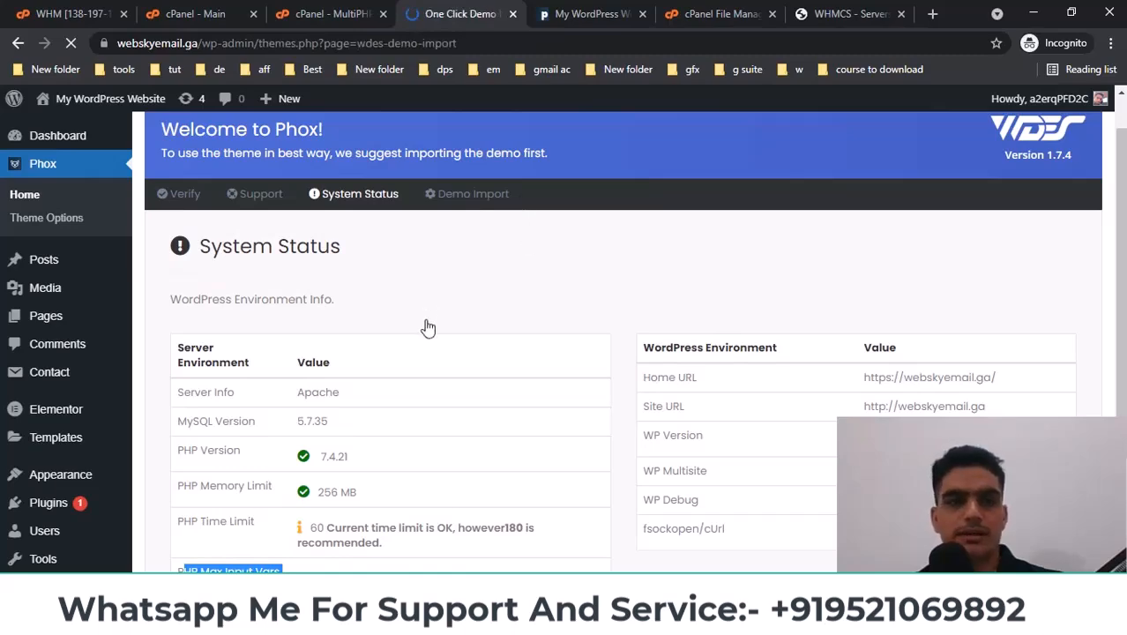
scroll(685, 328, "down", 2)
scroll(681, 321, "down", 5)
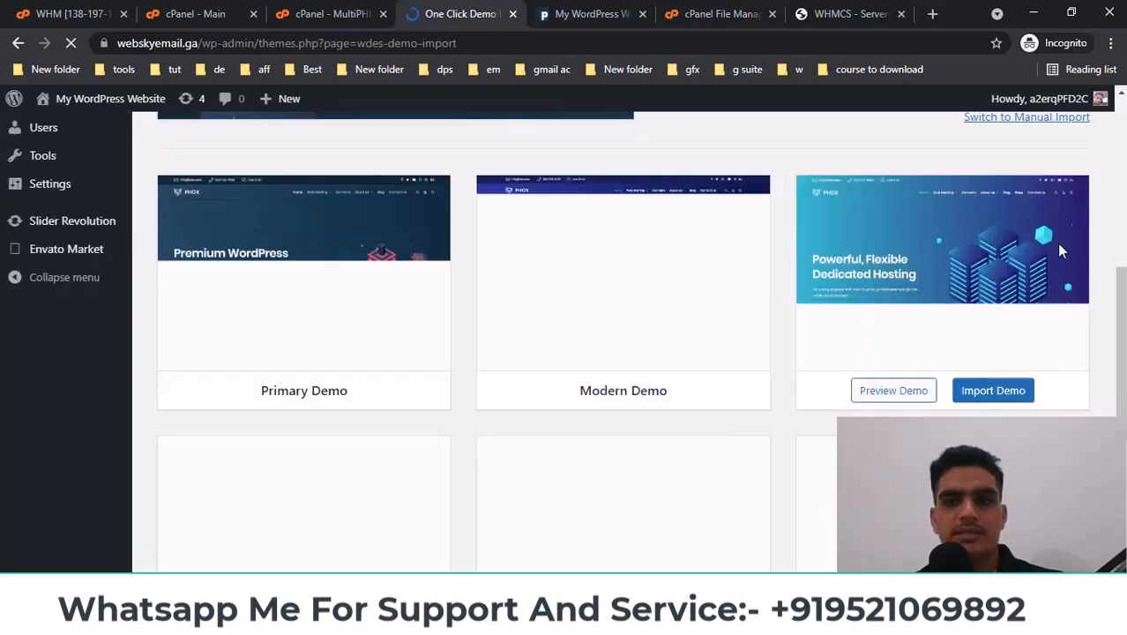
scroll(810, 366, "up", 1)
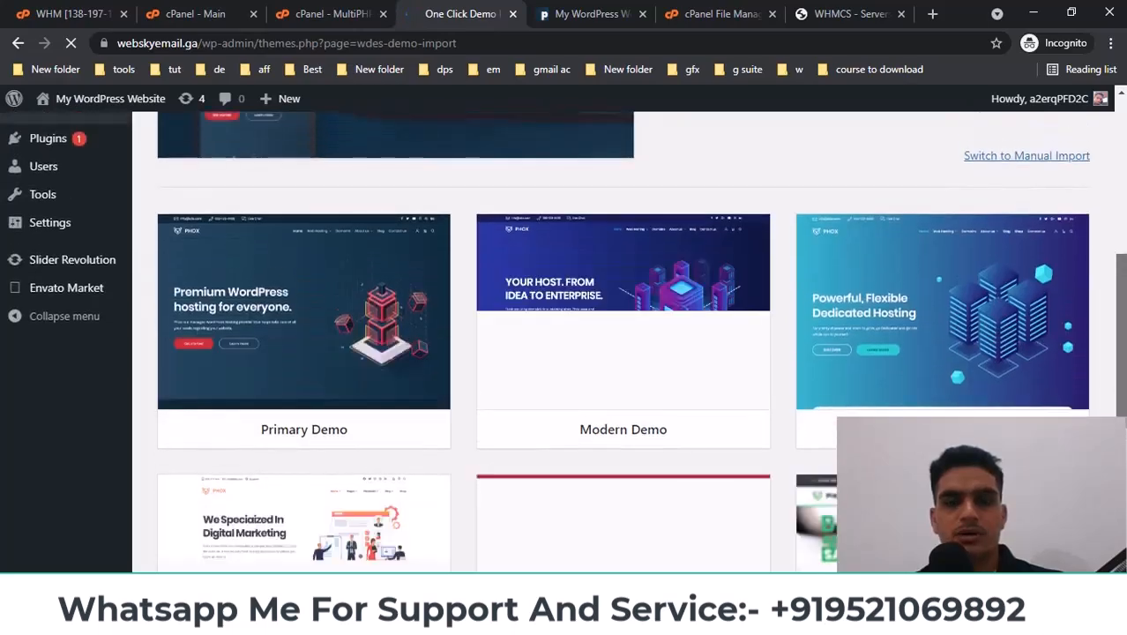
scroll(629, 335, "down", 2)
scroll(800, 445, "down", 4)
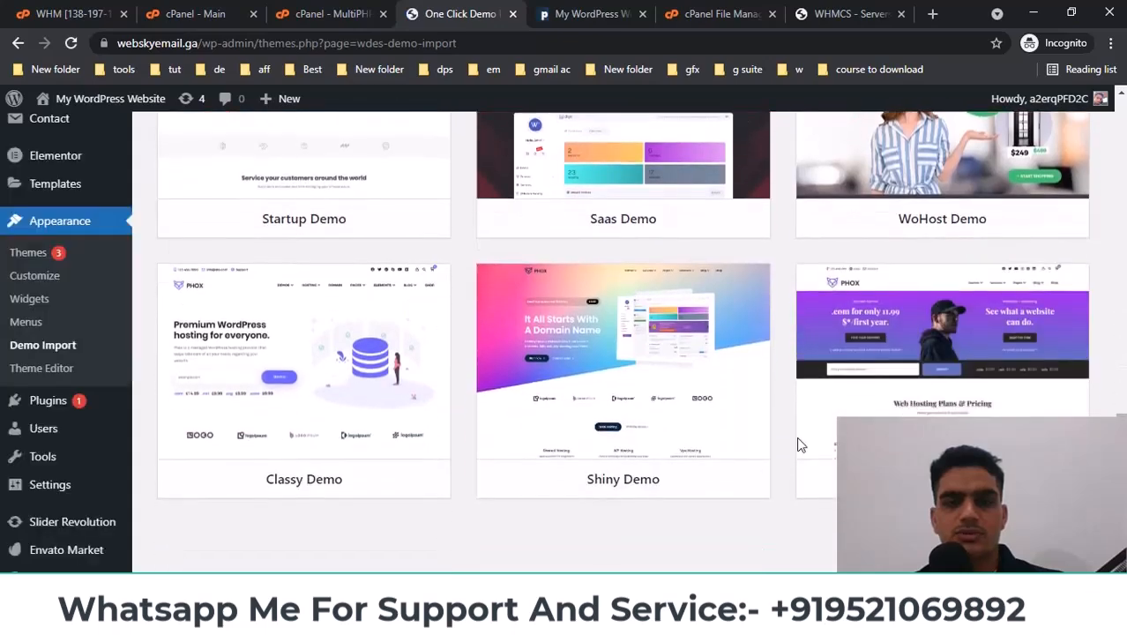
Import the Shiny Demo without the recommended WPForms, All in One SEO and MonsterInsights plugins, viewing the live Shiny site along the way
mouse_move(557, 370)
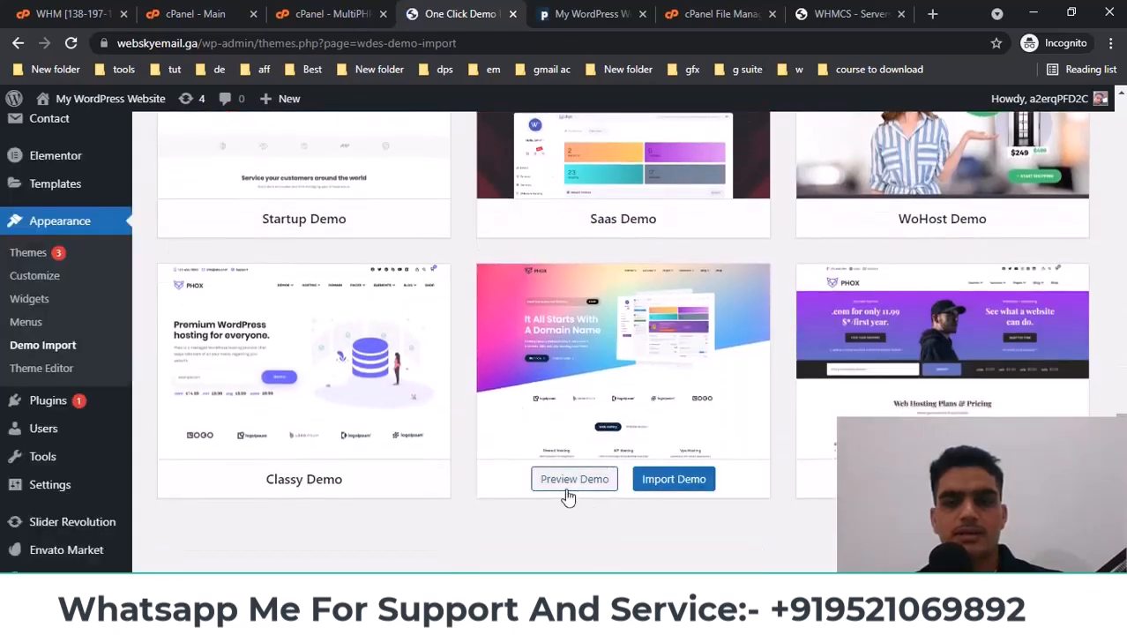
left_click(674, 481)
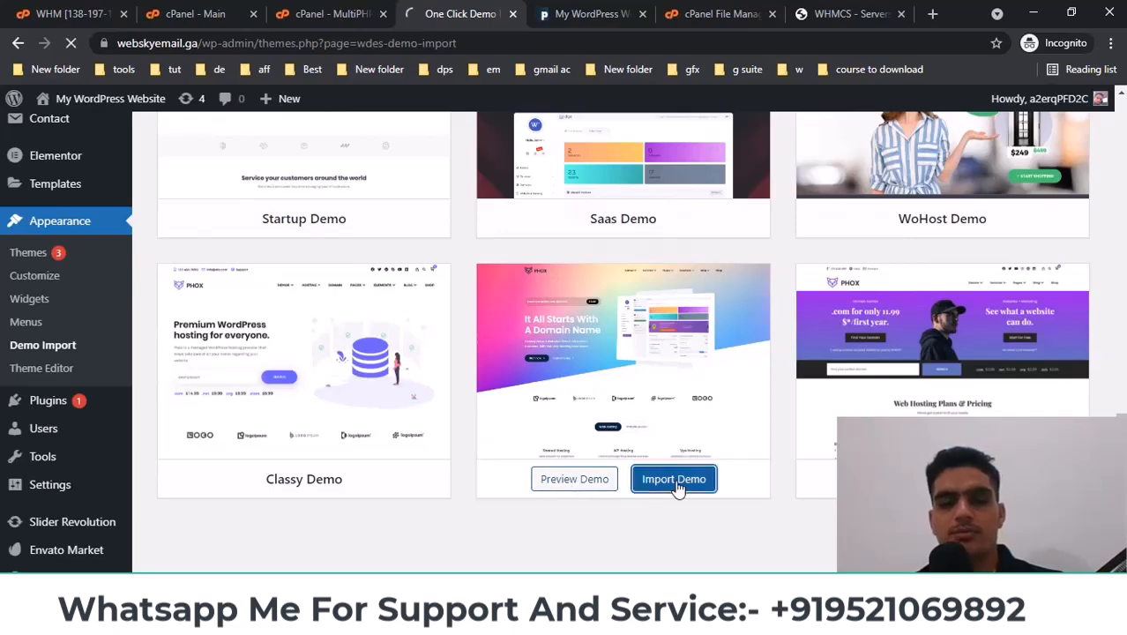
left_click(404, 554)
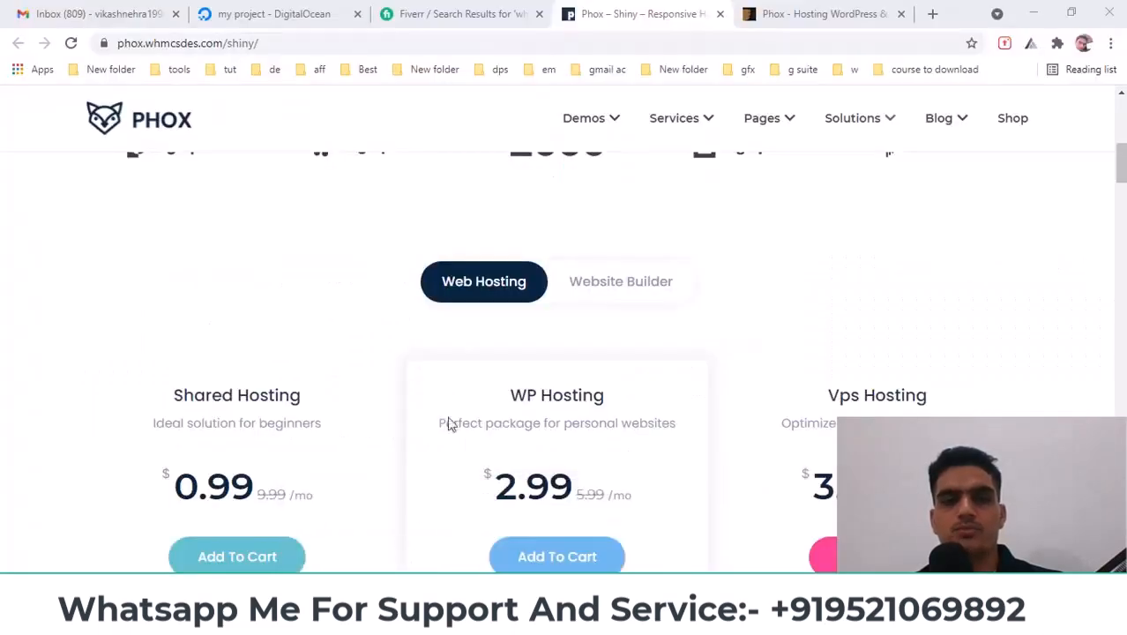
left_click_drag(1119, 168, 1119, 127)
mouse_move(467, 621)
left_click(555, 531)
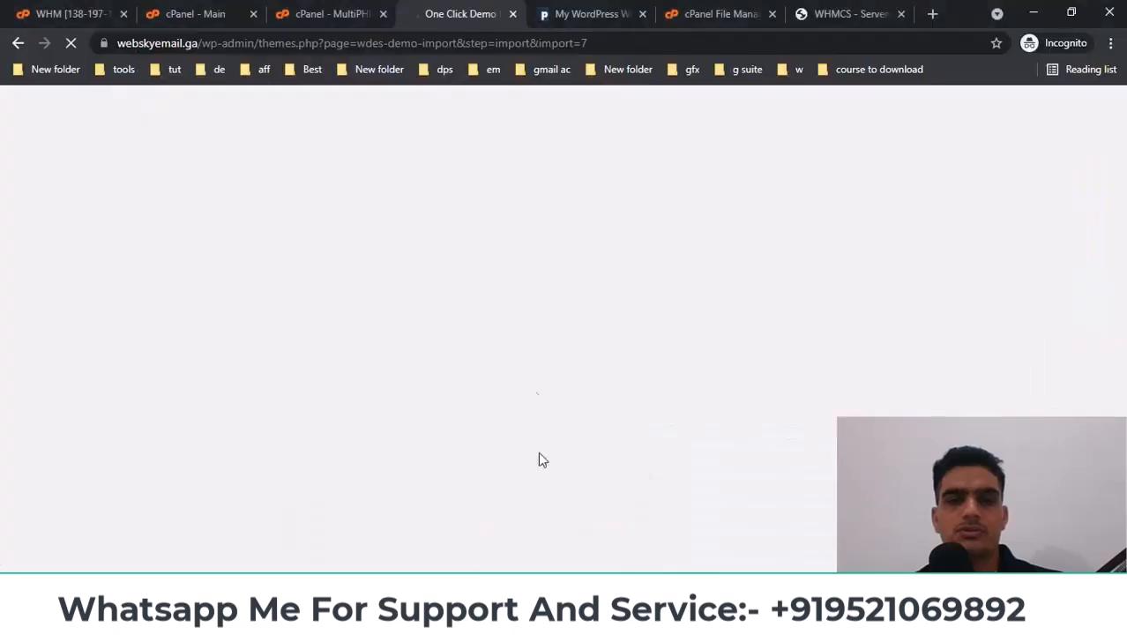
scroll(535, 376, "down", 3)
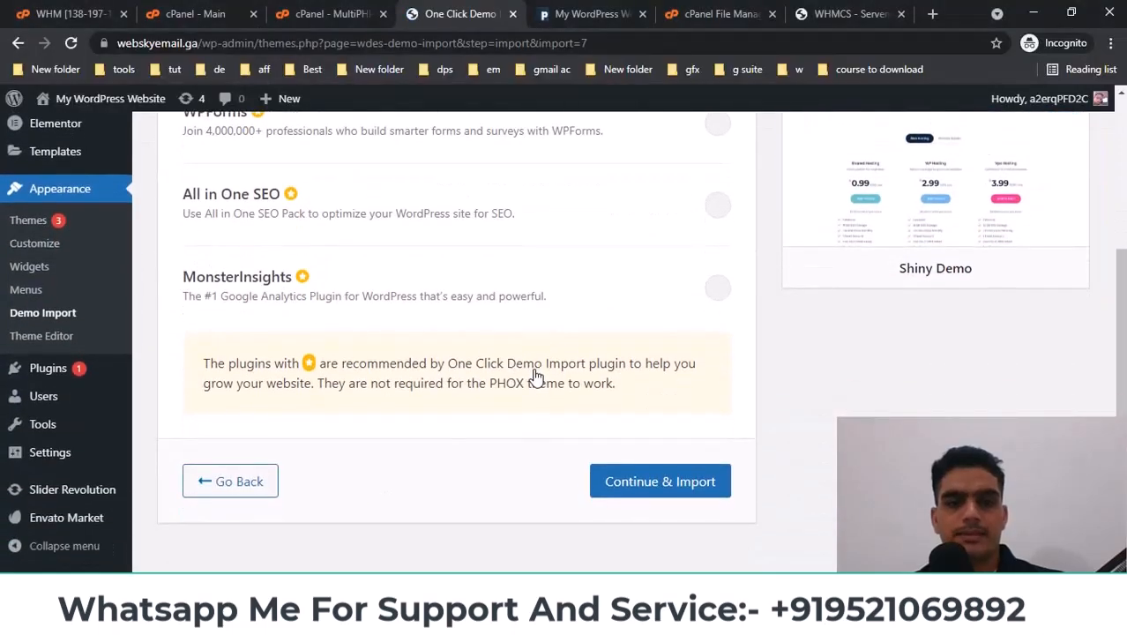
left_click(646, 489)
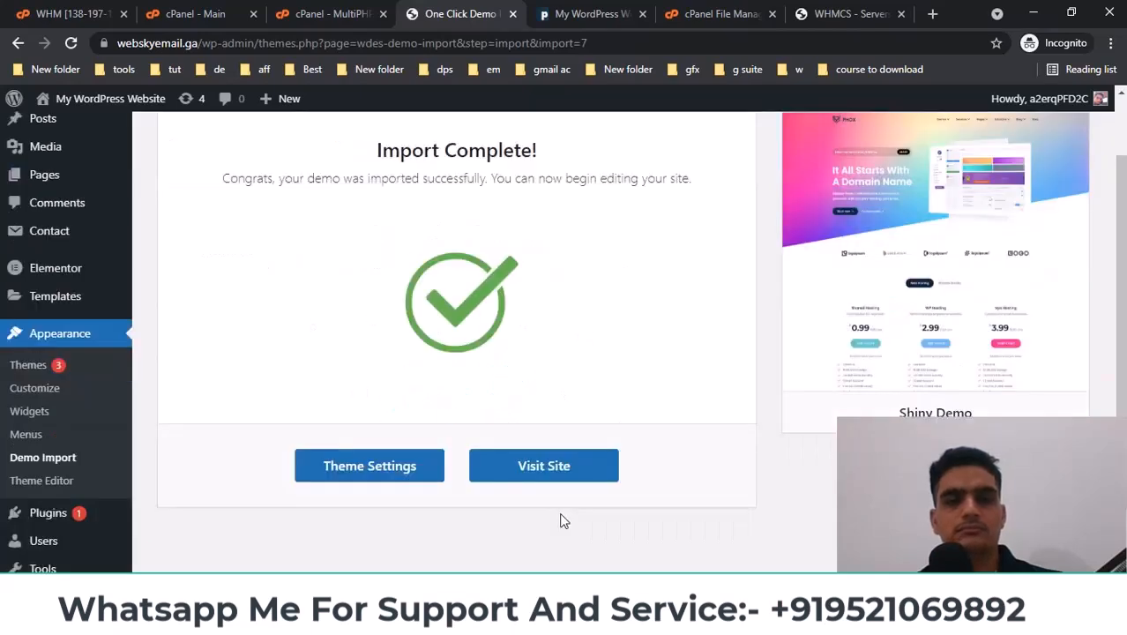
left_click_drag(368, 150, 540, 147)
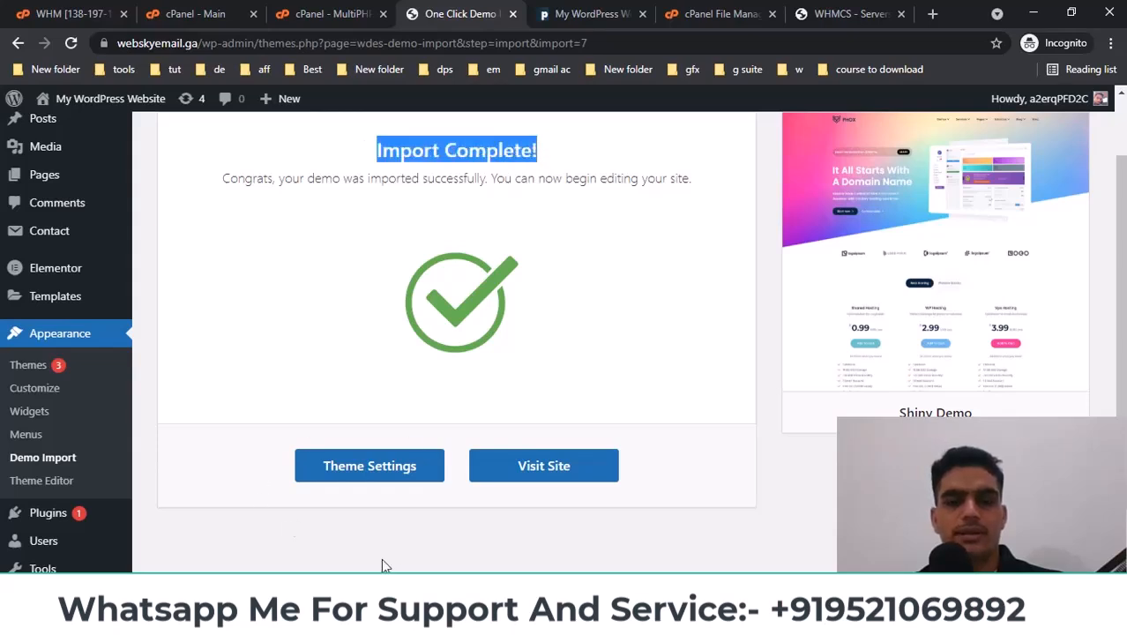
Open the webskyemail.ga front page and reload it to load the imported demo
left_click(540, 481)
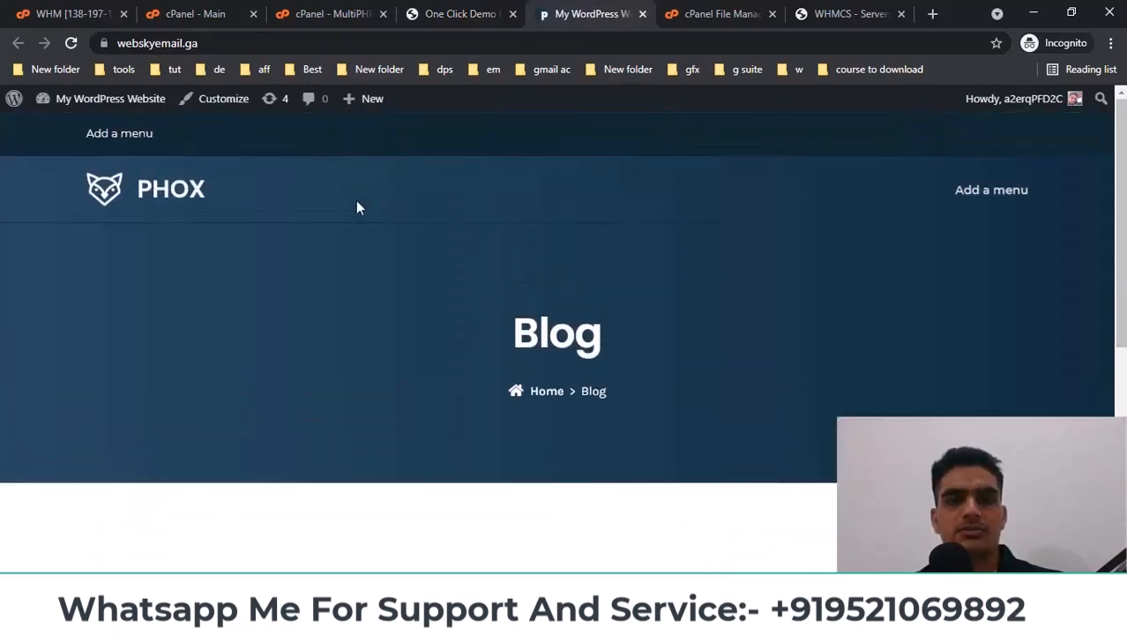
right_click(357, 207)
left_click(390, 251)
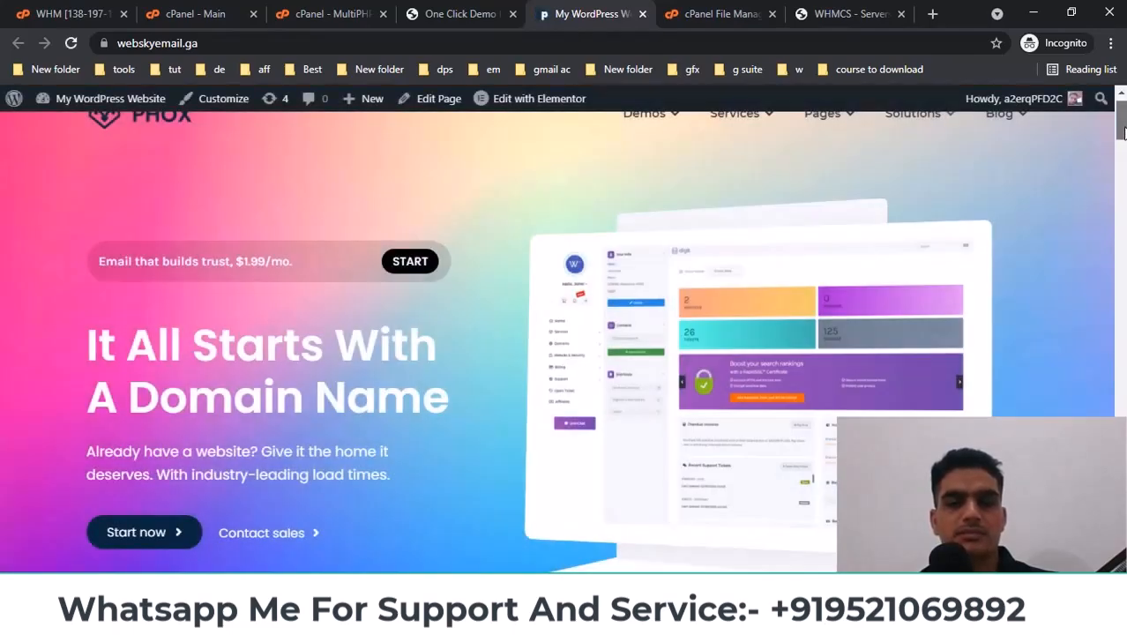
Look through the imported home page from the hero section down to the footer
mouse_move(1124, 133)
left_mouse_down()
mouse_move(1124, 148)
mouse_move(1124, 115)
left_mouse_up()
scroll(318, 312, "down", 1)
scroll(315, 305, "down", 2)
scroll(316, 305, "up", 2)
scroll(316, 315, "down", 5)
scroll(313, 309, "down", 3)
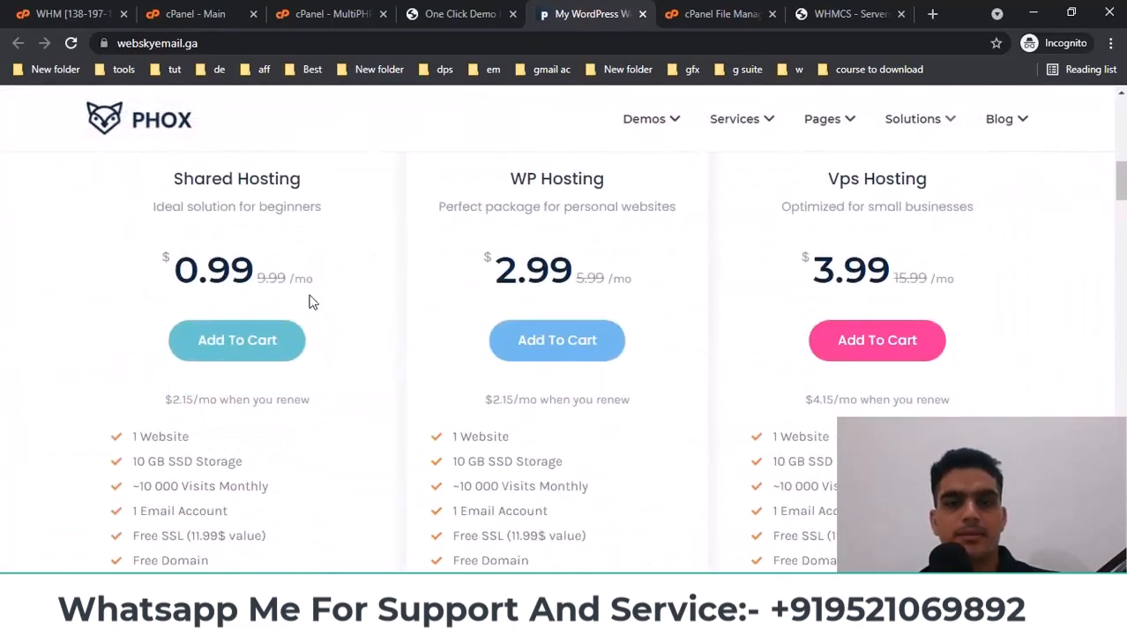
scroll(309, 300, "down", 7)
scroll(438, 266, "down", 15)
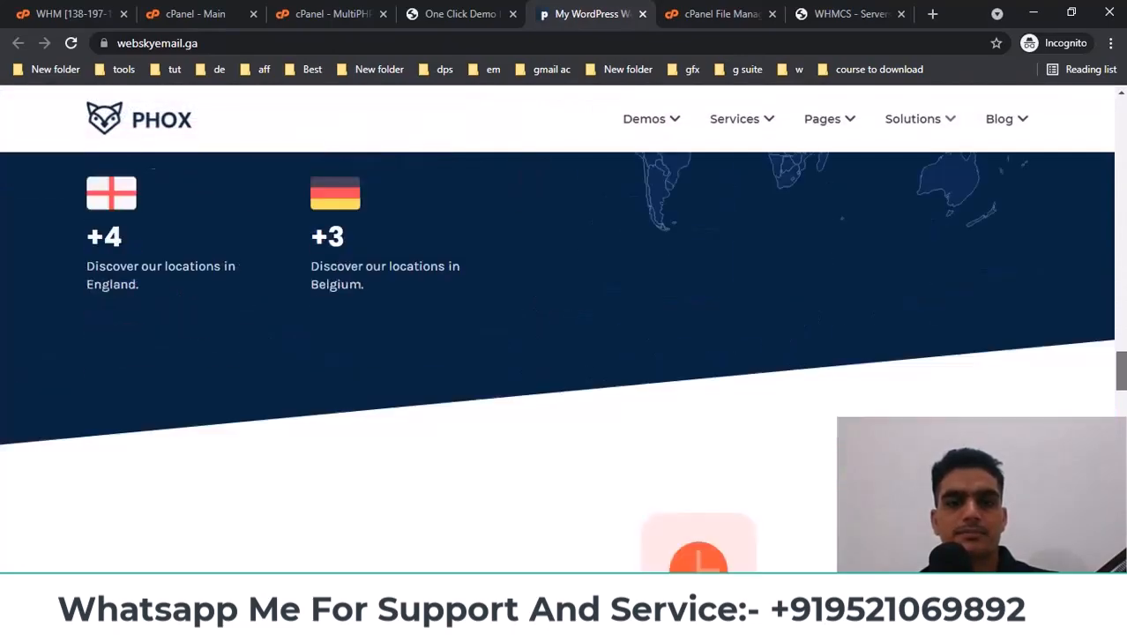
scroll(556, 292, "down", 1)
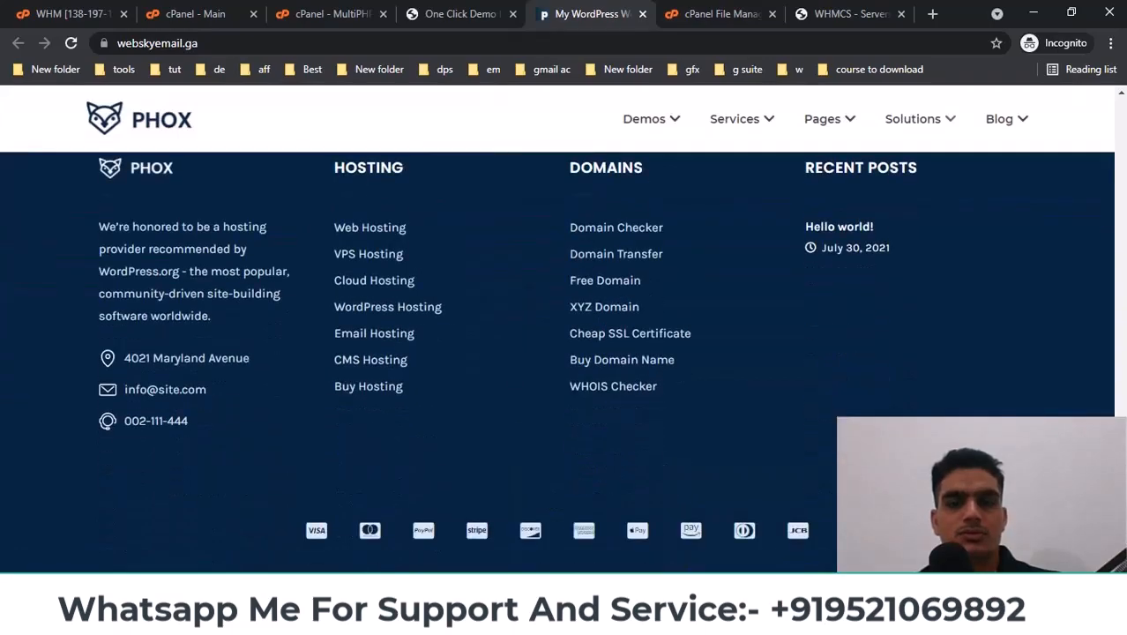
scroll(556, 292, "up", 20)
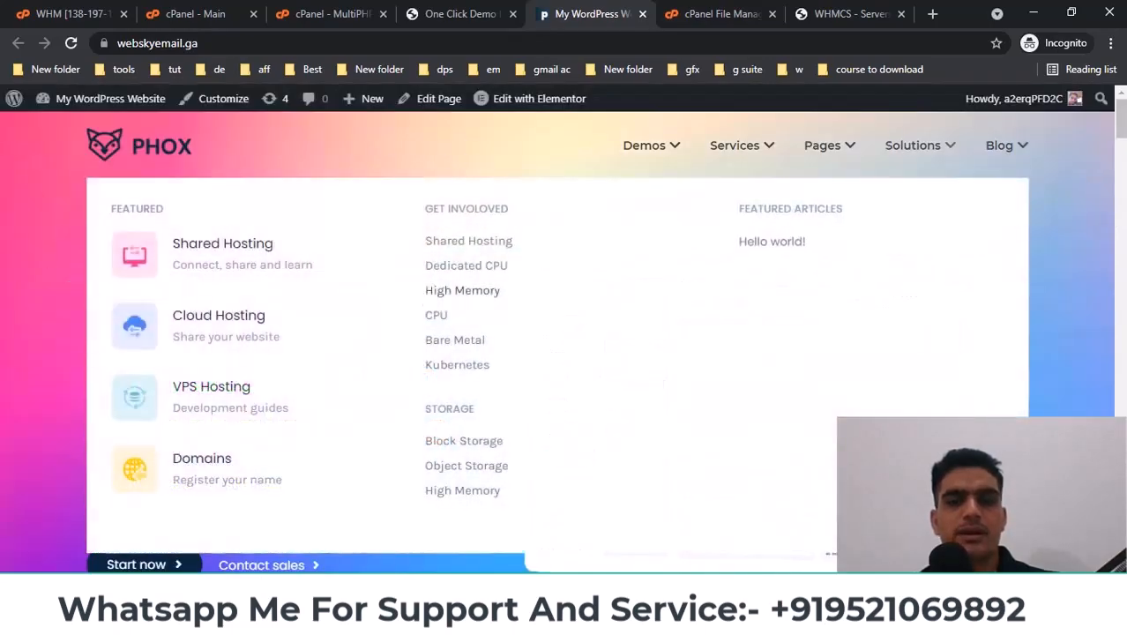
Examine the home page's navigation menus and the web hosting pricing plans
scroll(356, 235, "down", 1)
scroll(335, 229, "up", 2)
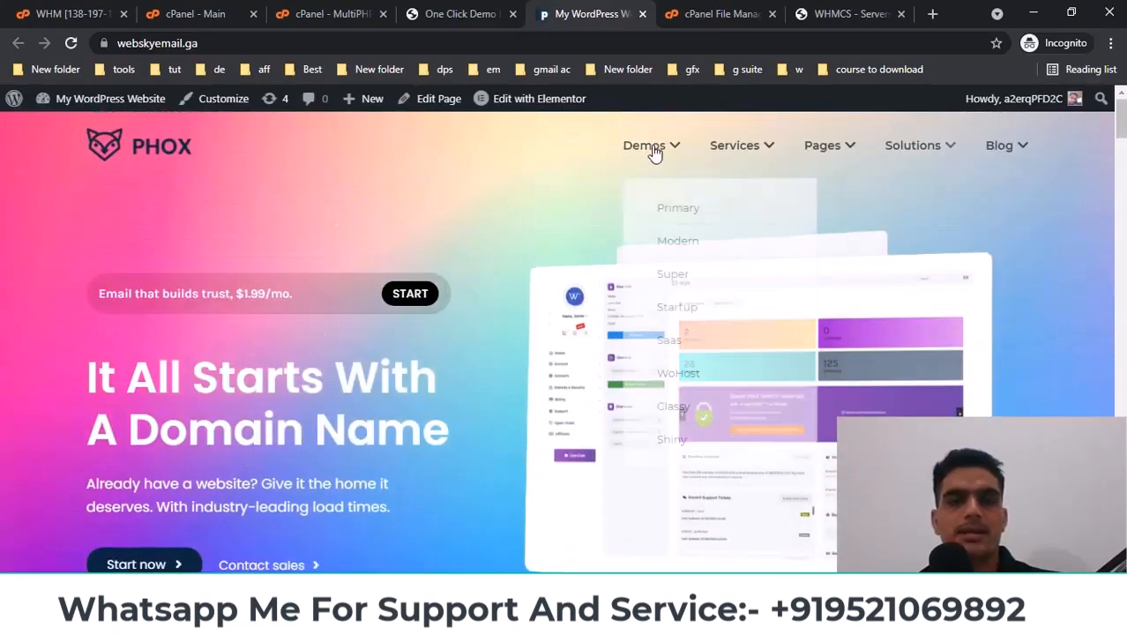
mouse_move(835, 180)
scroll(333, 263, "down", 2)
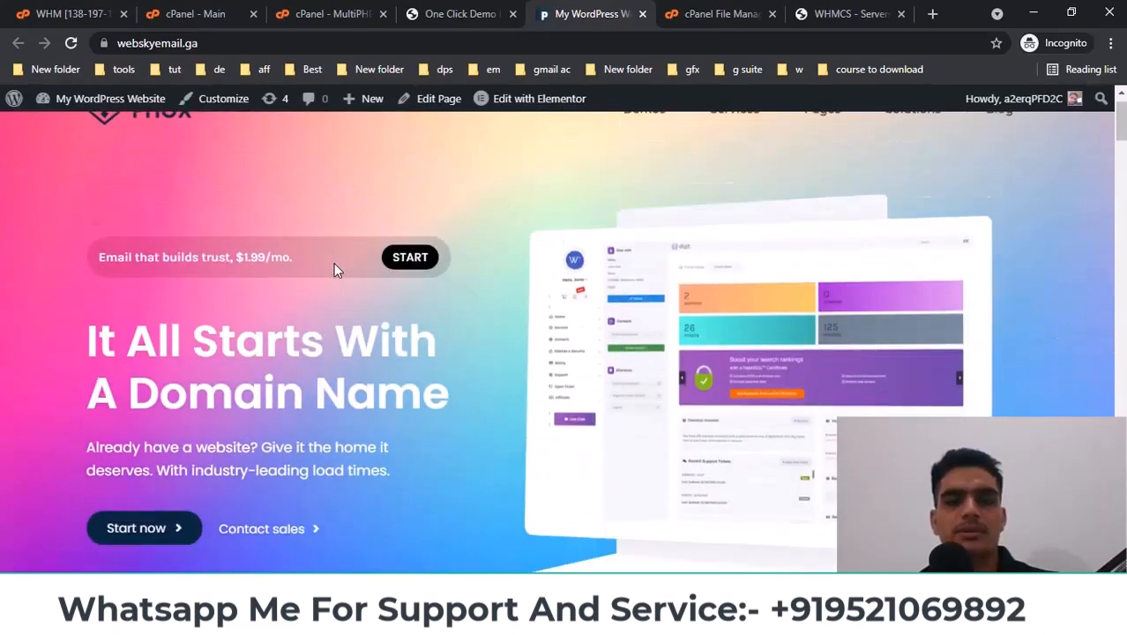
scroll(335, 264, "down", 3)
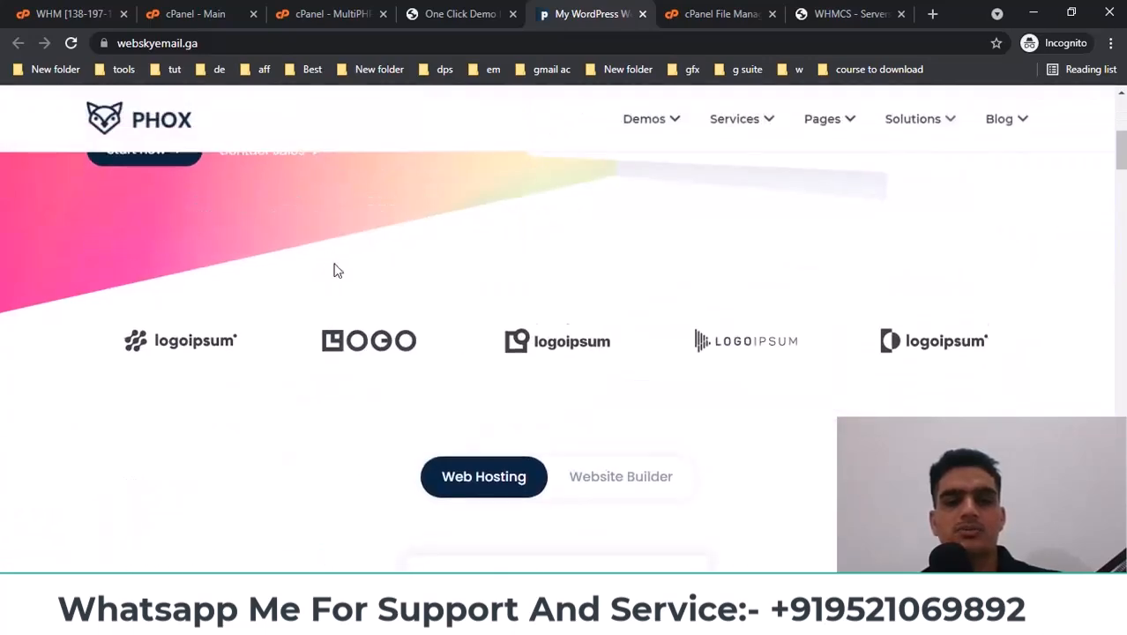
scroll(335, 270, "down", 5)
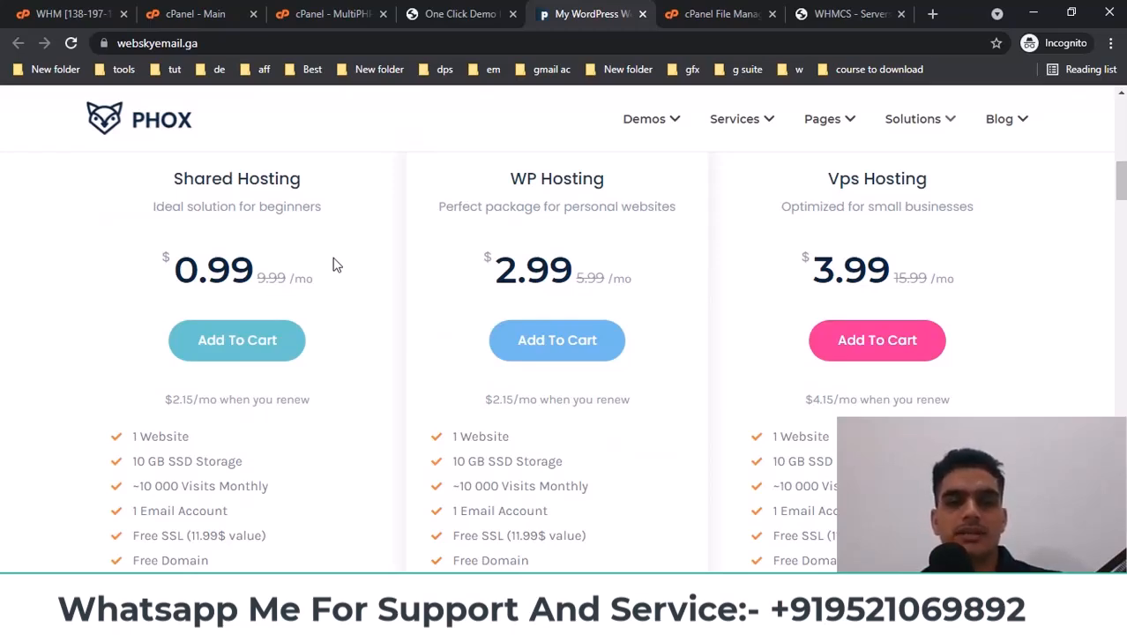
scroll(333, 264, "down", 2)
scroll(389, 276, "up", 3)
mouse_move(728, 152)
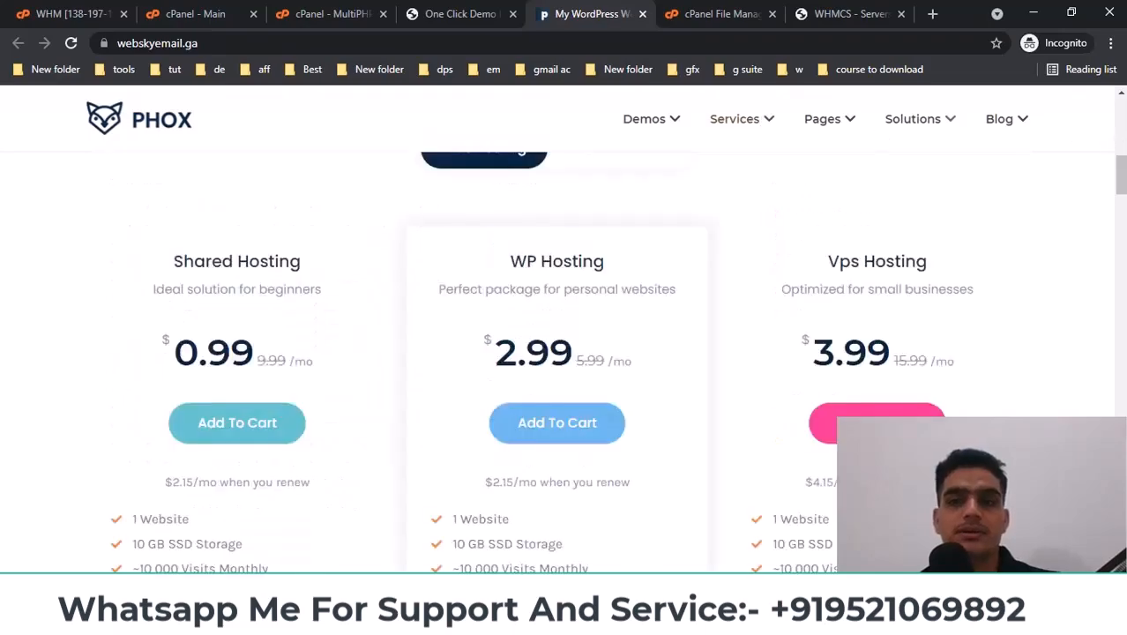
scroll(564, 353, "down", 1)
scroll(441, 265, "up", 1)
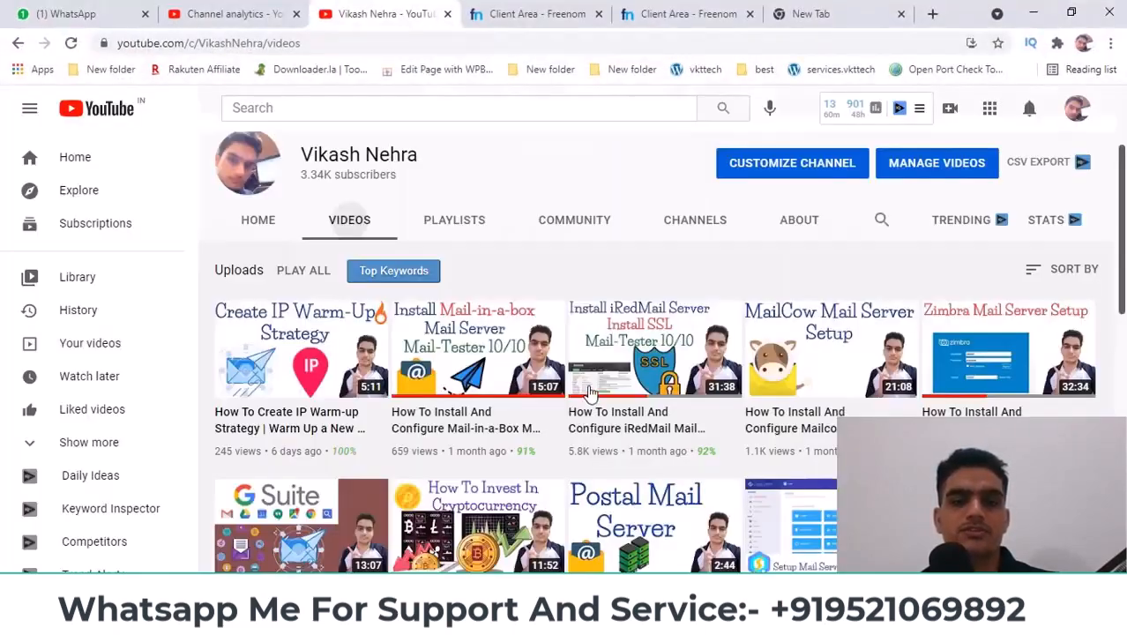
Switch to YouTube and browse the channel's uploaded videos
scroll(547, 368, "down", 10)
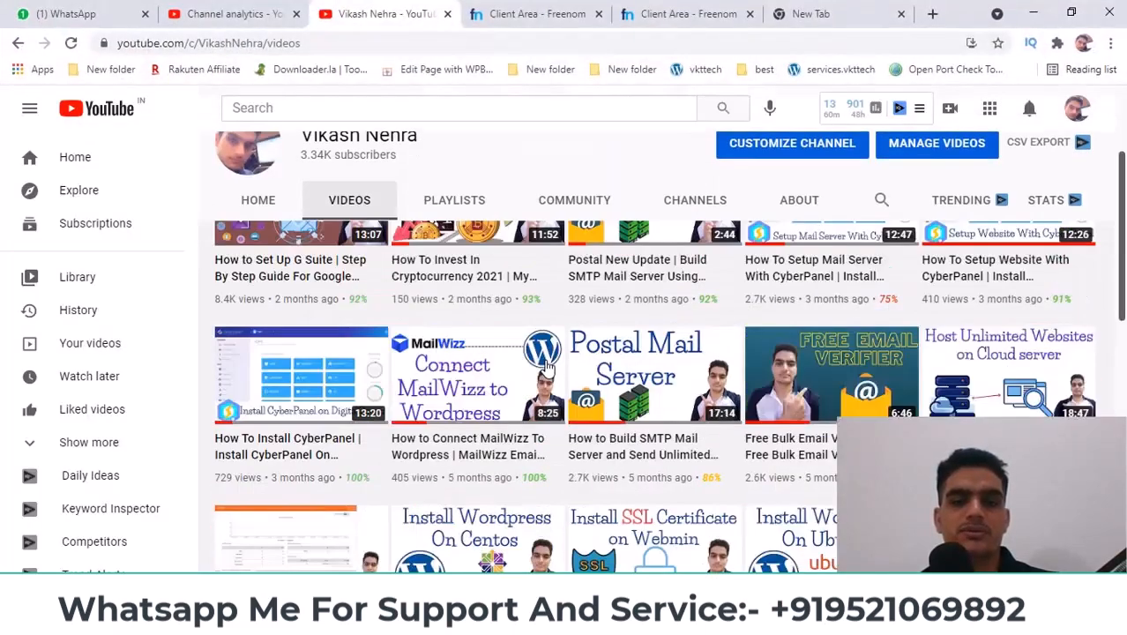
scroll(547, 368, "down", 1)
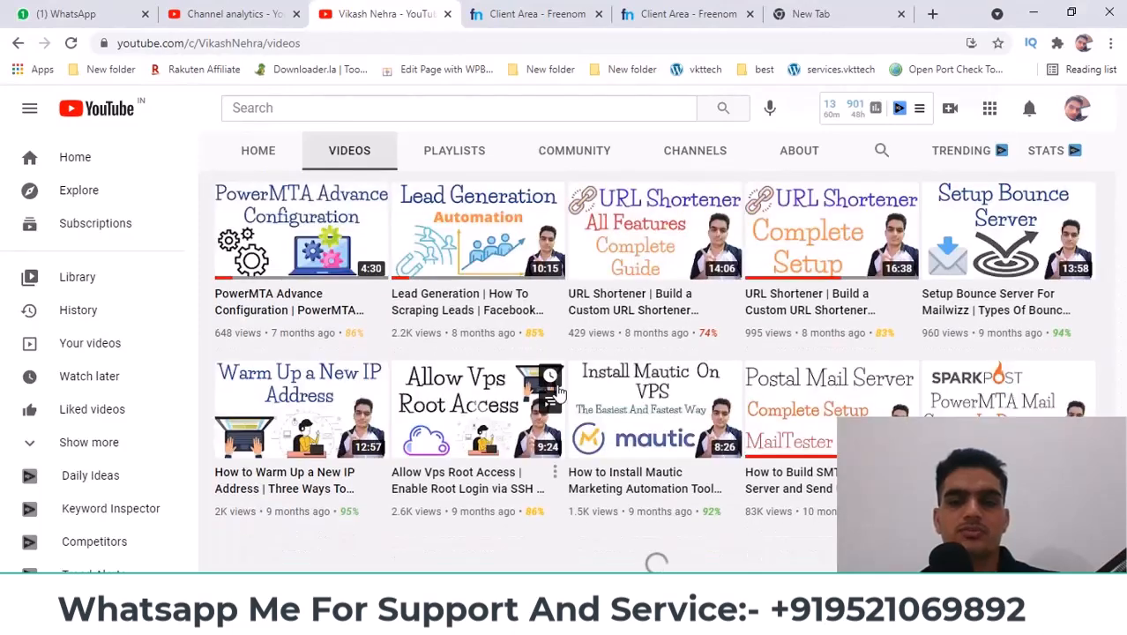
scroll(557, 394, "down", 1)
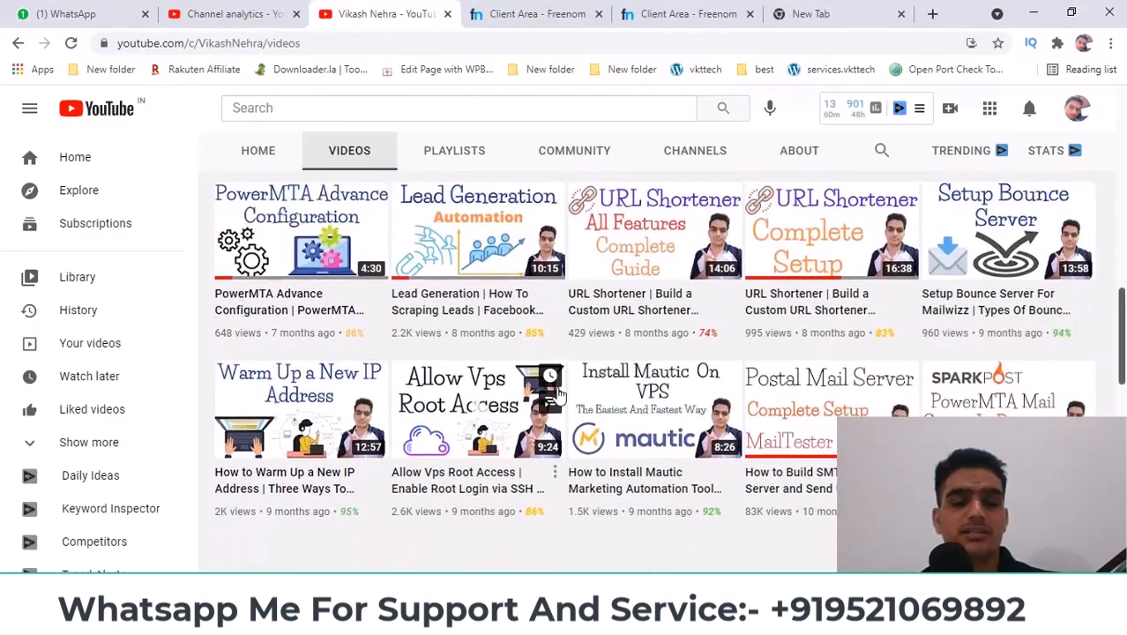
scroll(529, 395, "down", 5)
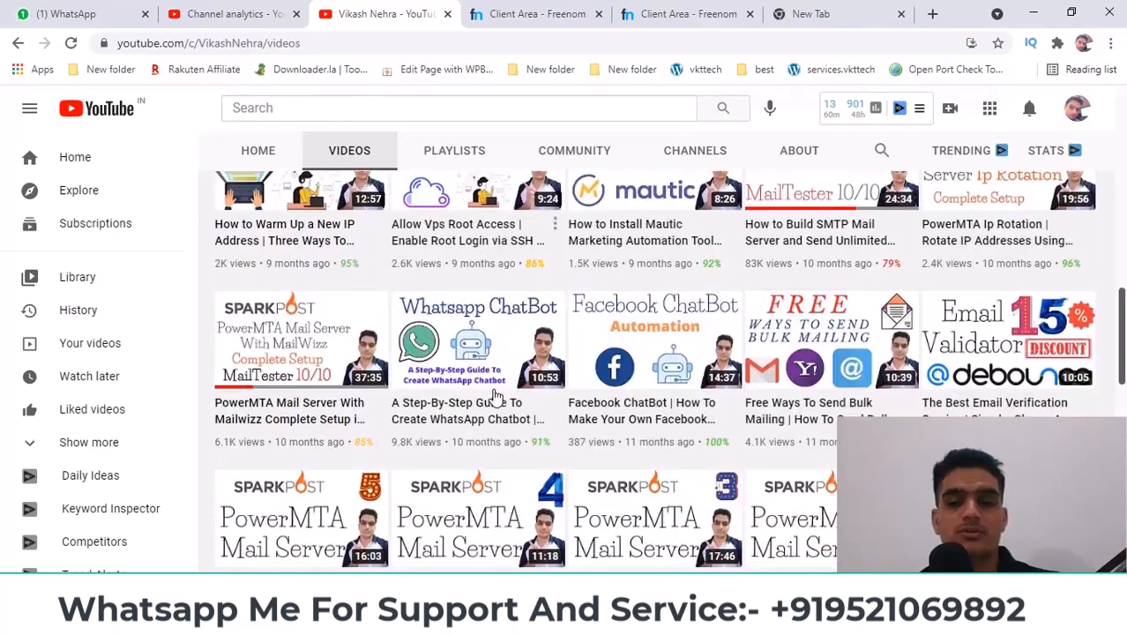
Look further down the channel's older uploads and go back up to the newer videos
scroll(617, 406, "down", 3)
scroll(670, 419, "down", 3)
scroll(586, 430, "down", 2)
scroll(589, 428, "up", 15)
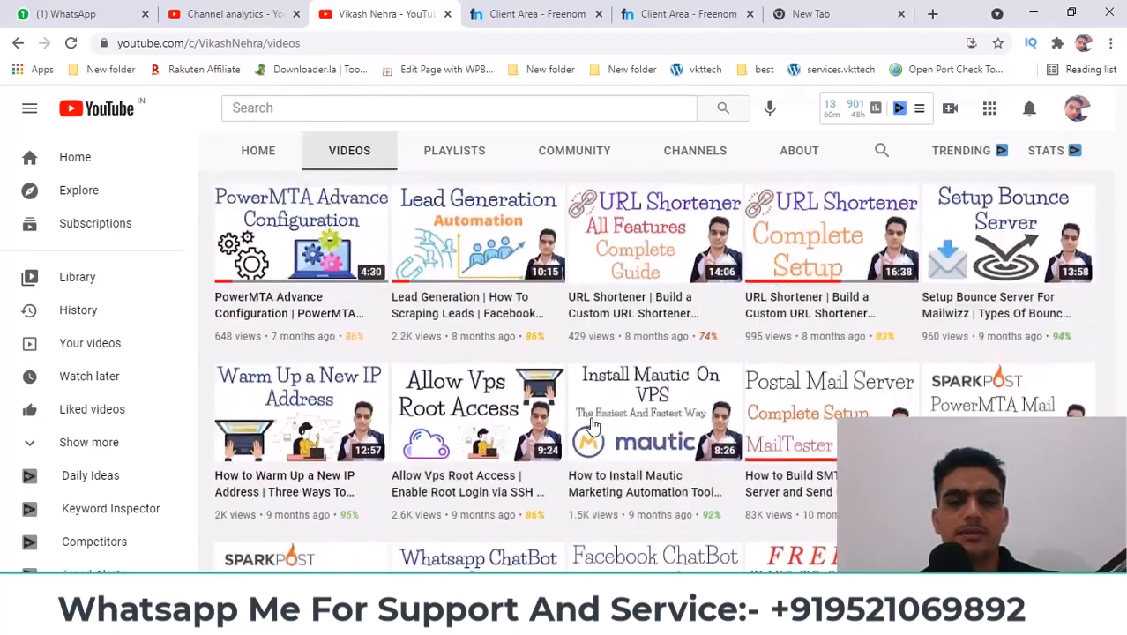
scroll(592, 426, "up", 5)
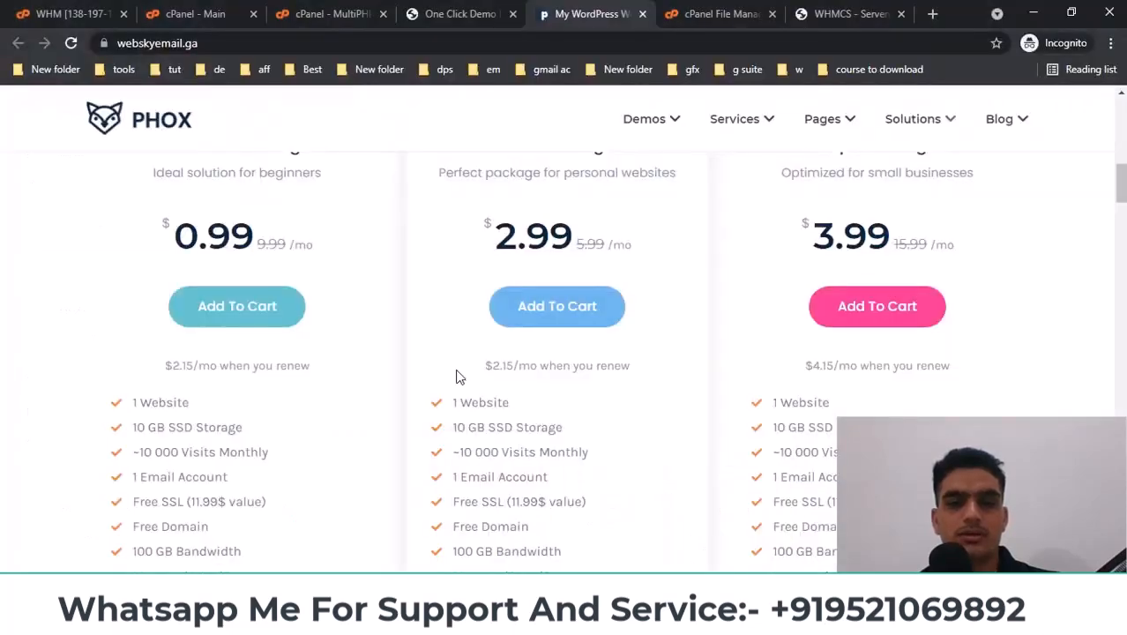
Switch back to the hosting site's browser window, close the MultiPHP page and return to the WordPress demo import page
scroll(415, 351, "up", 4)
scroll(415, 351, "up", 4)
left_click(453, 9)
left_click(324, 9)
left_click(439, 8)
left_click(383, 15)
Open the page for adding WordPress plugins and search for "whmcs"
scroll(70, 331, "down", 1)
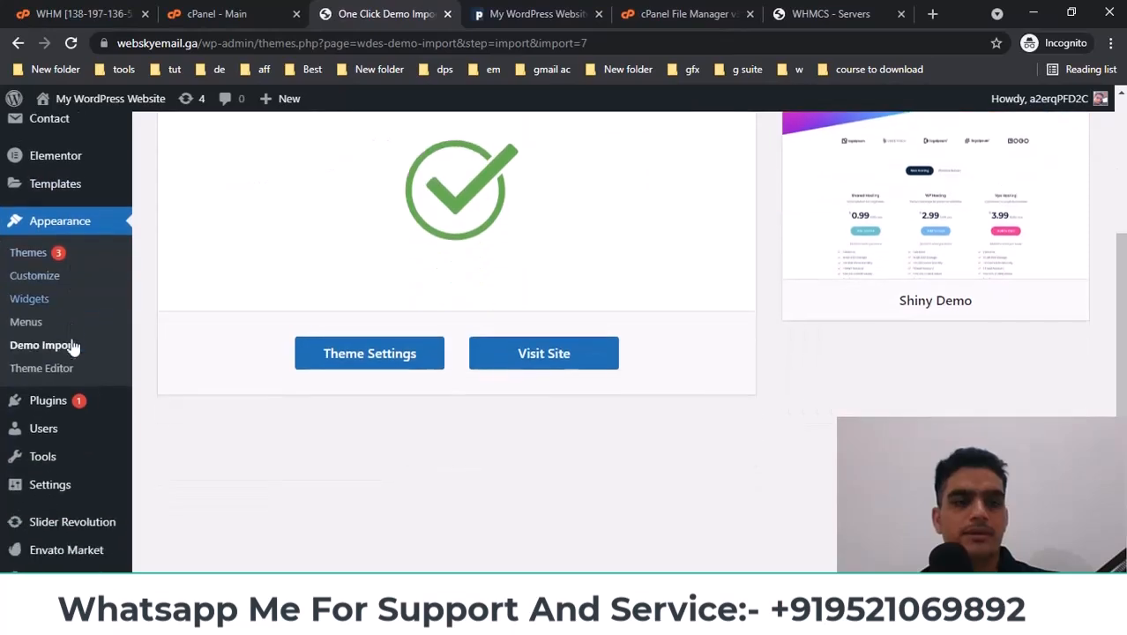
mouse_move(80, 402)
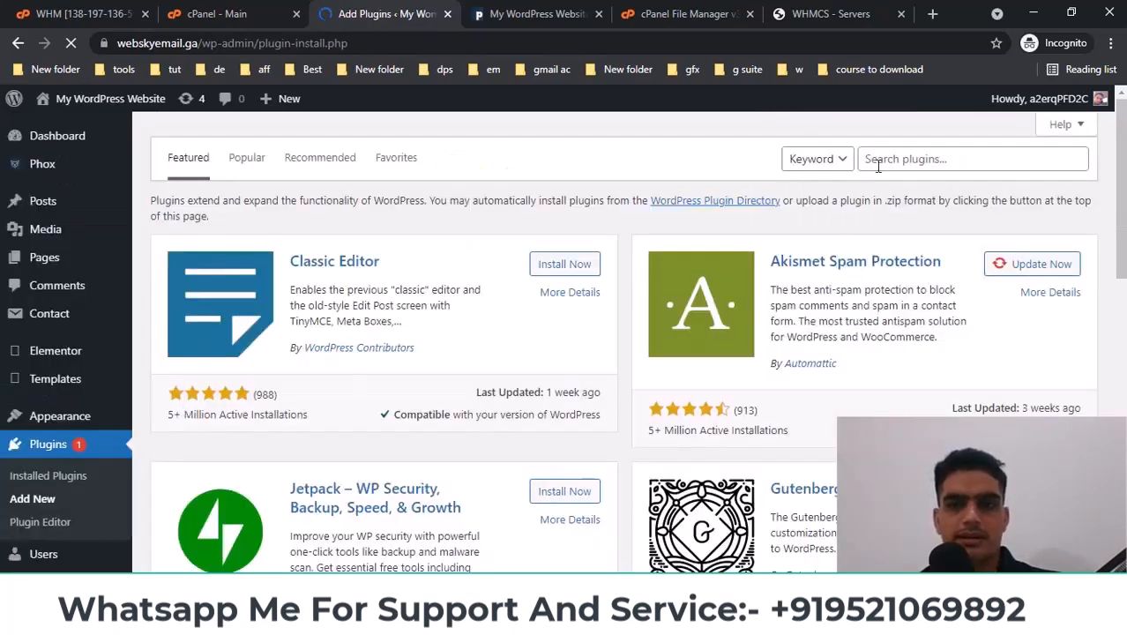
left_click(876, 158)
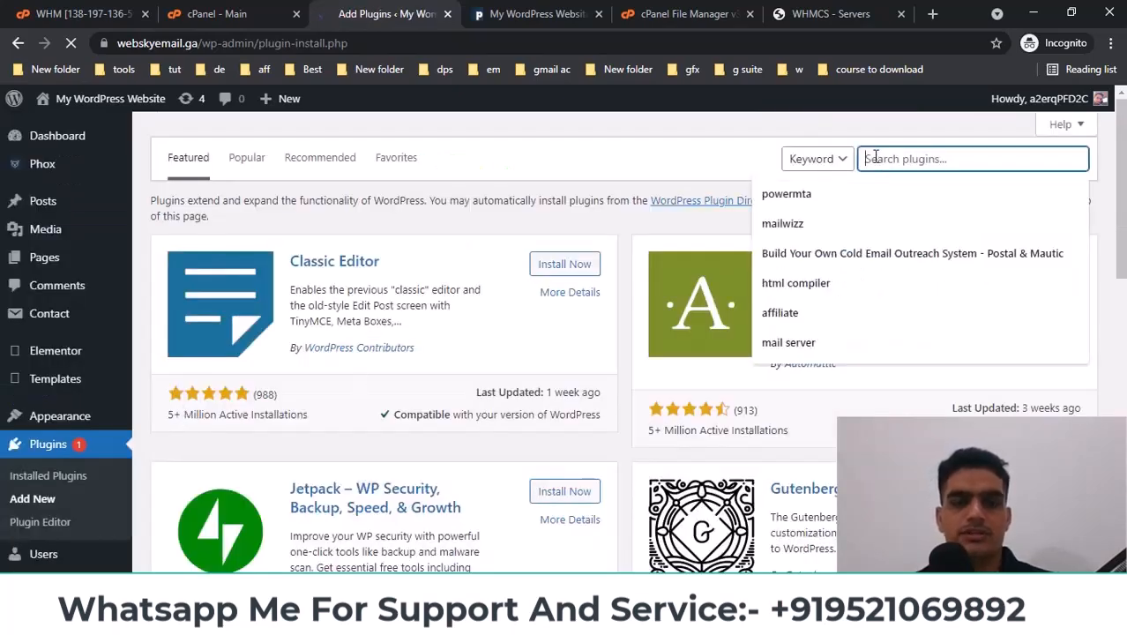
type("wh")
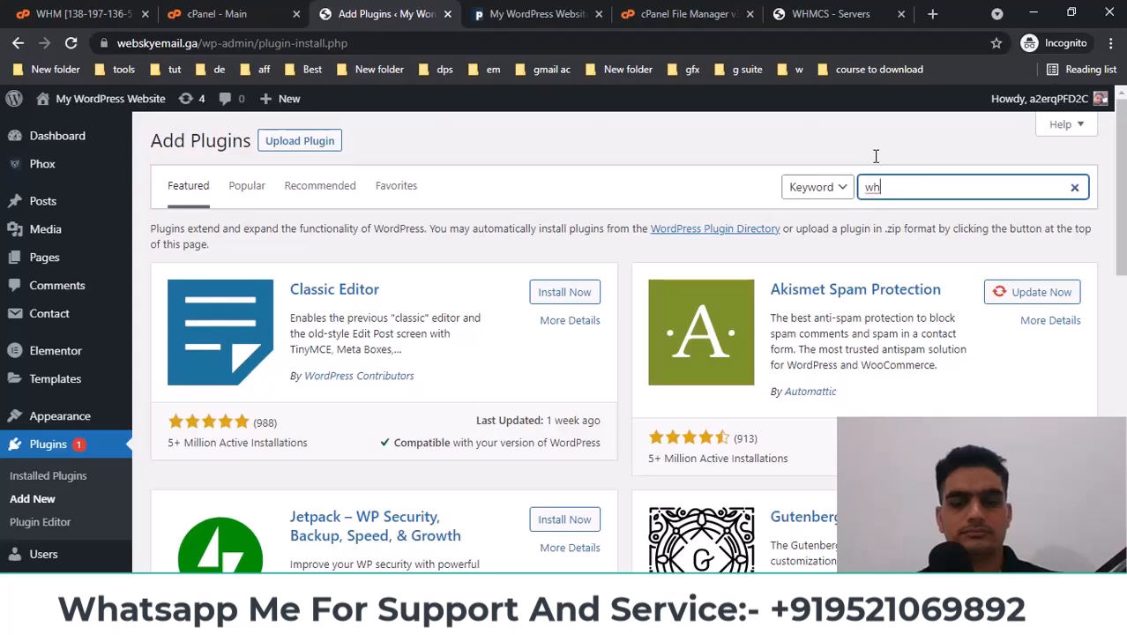
type("mcs")
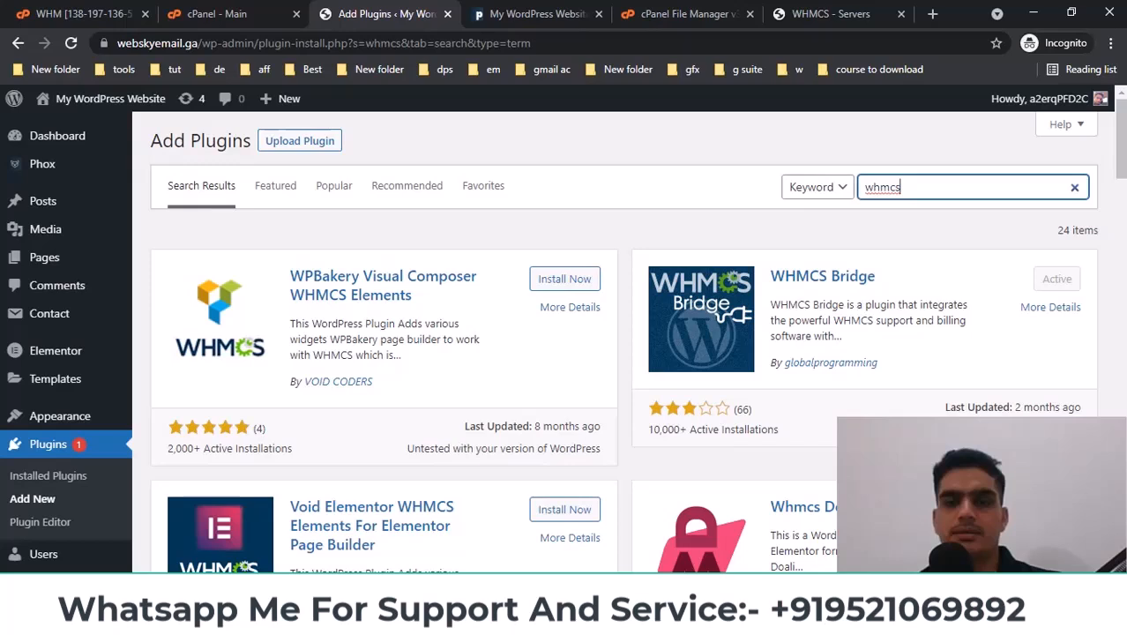
scroll(1057, 225, "down", 1)
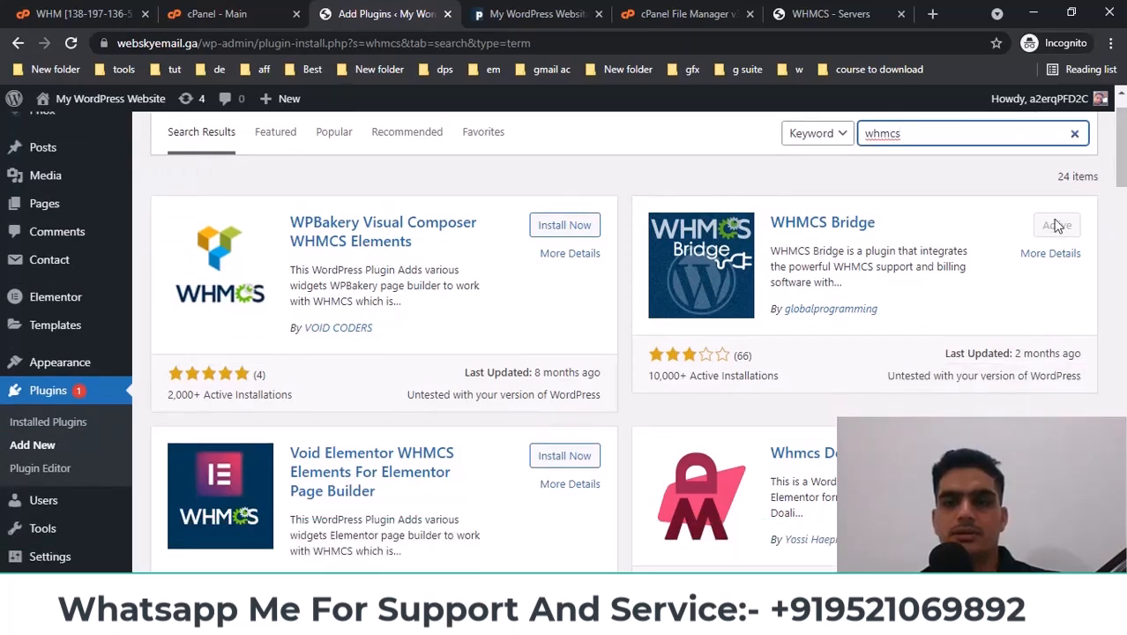
Open the installed plugins list in a separate tab and enable automatic updates for WHMCS Bridge
middle_click(49, 421)
left_click_drag(565, 11, 466, 12)
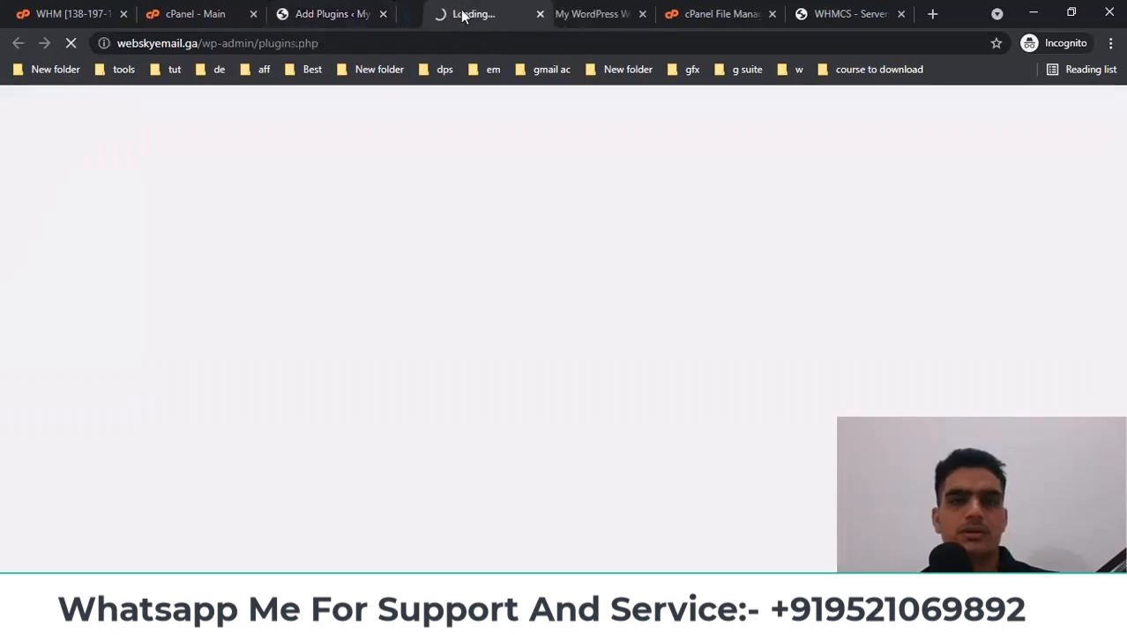
left_click(353, 11)
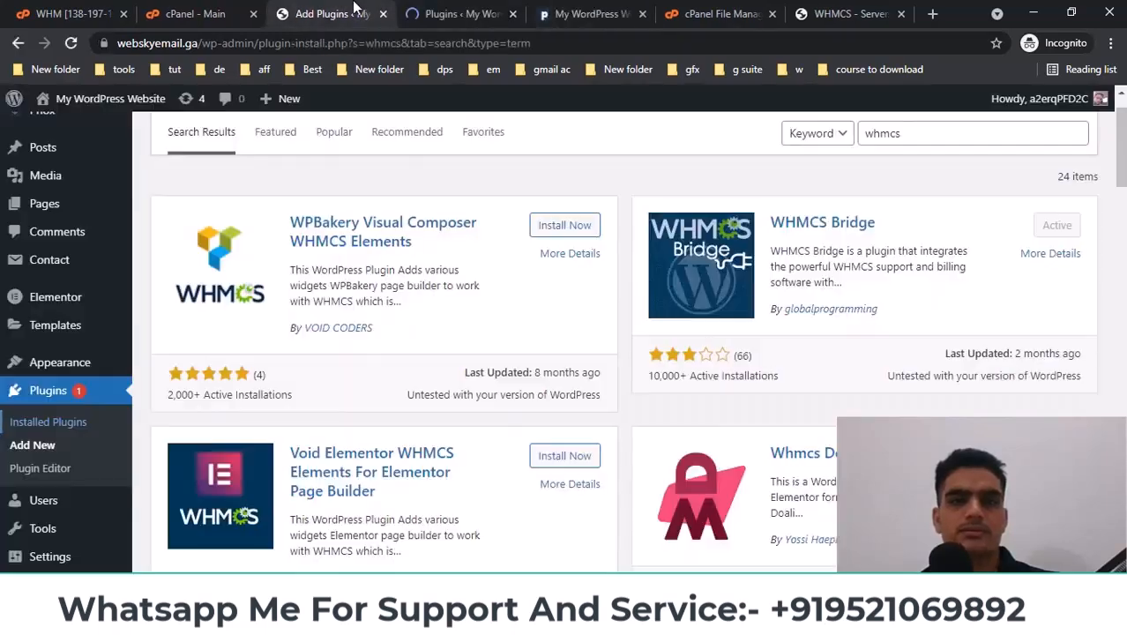
left_click(448, 11)
scroll(448, 204, "down", 3)
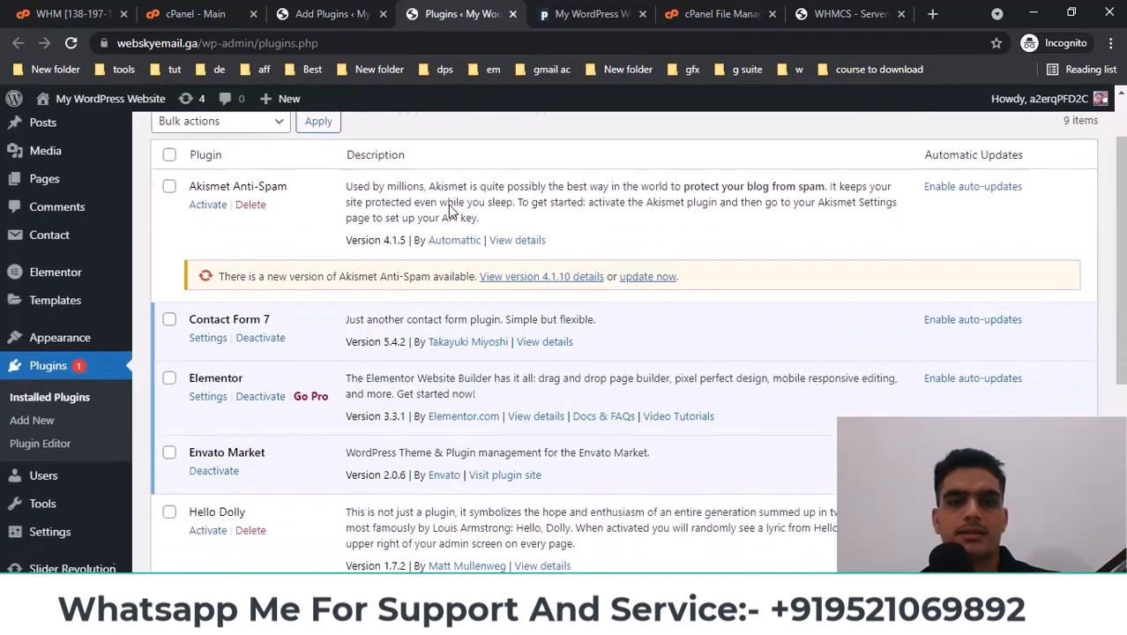
scroll(449, 211, "down", 3)
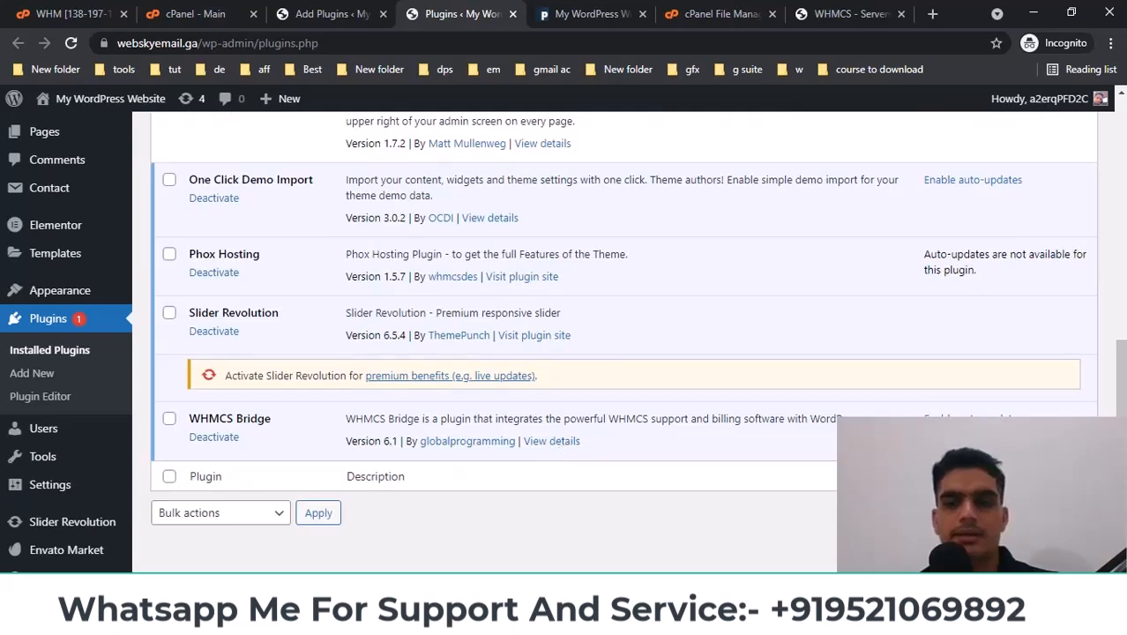
left_click(971, 420)
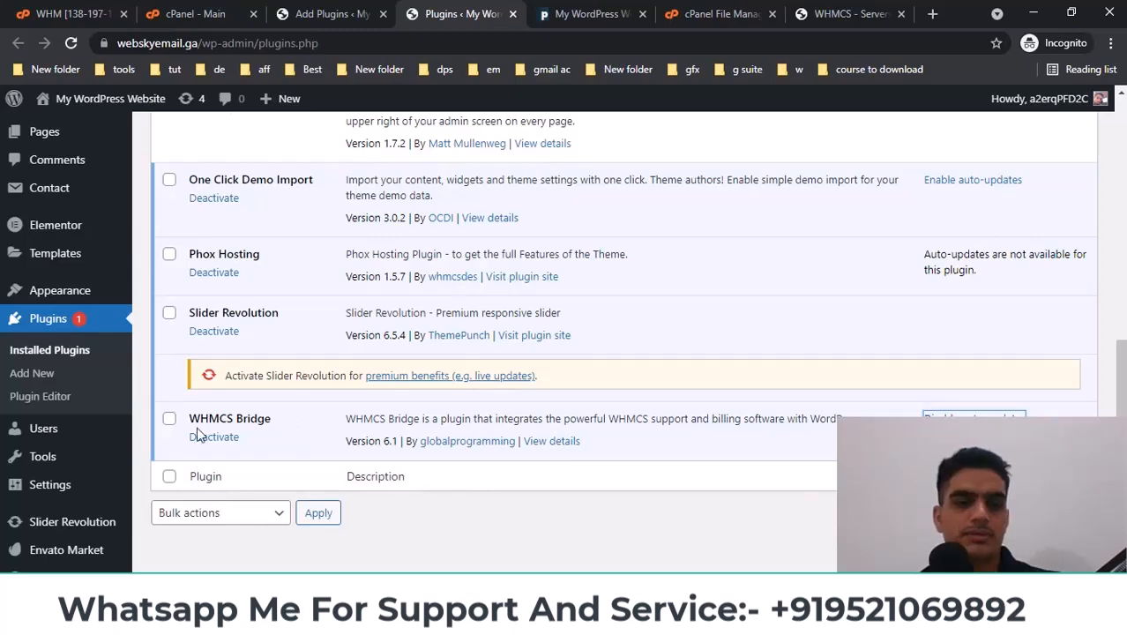
View and close the WHMCS Bridge plugin details, and open the plugin's settings at the WHMCS URL field
left_click(565, 442)
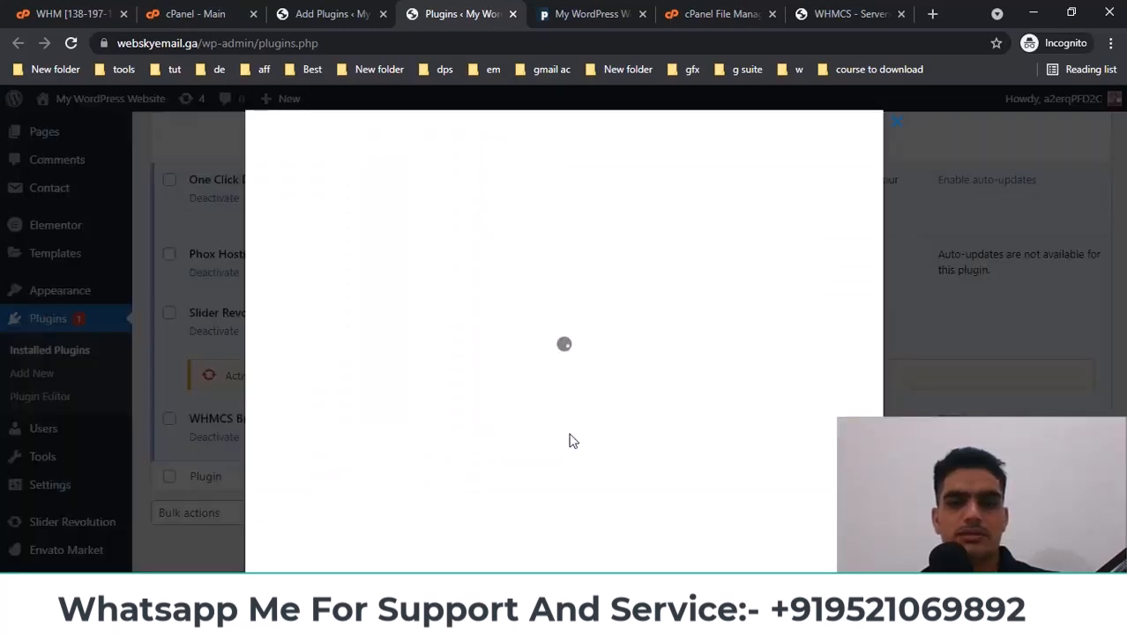
left_click(899, 129)
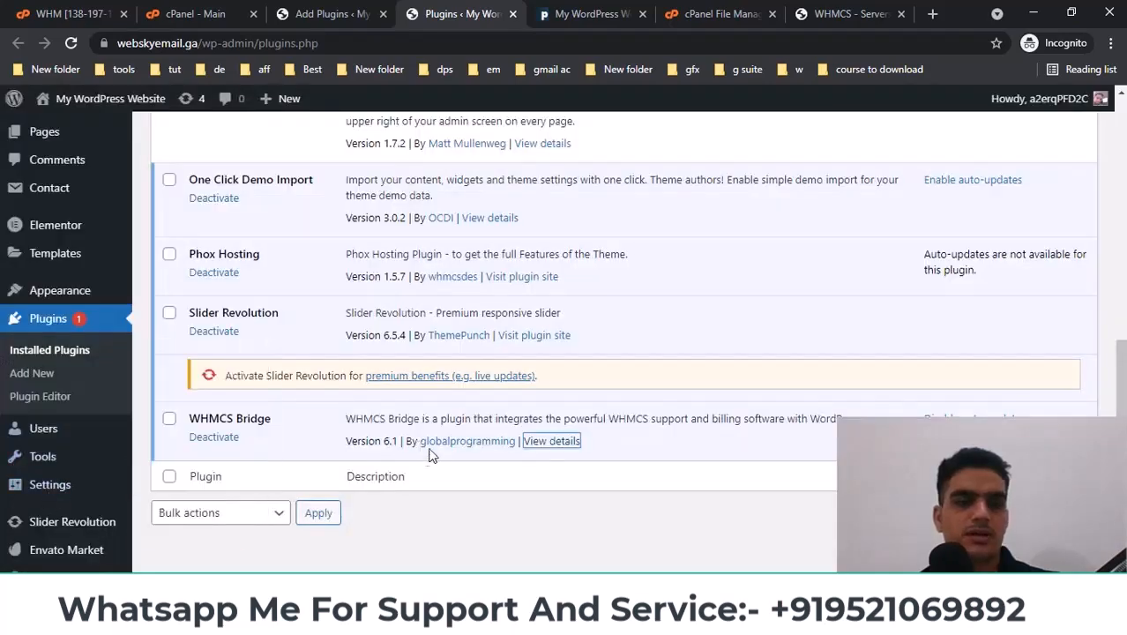
mouse_move(35, 485)
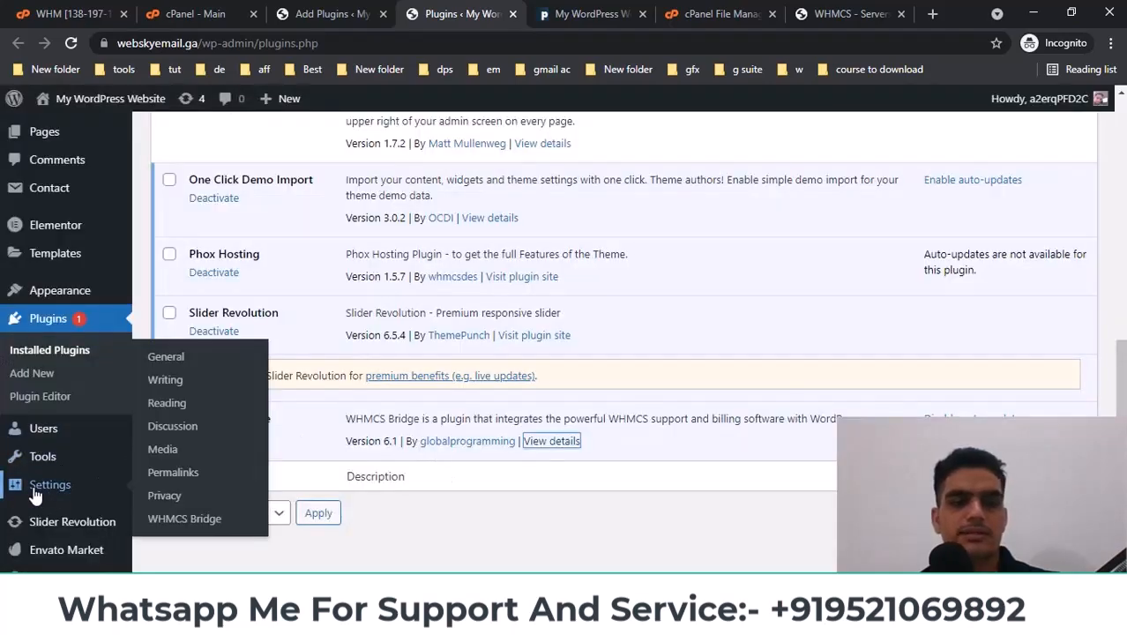
left_click(177, 528)
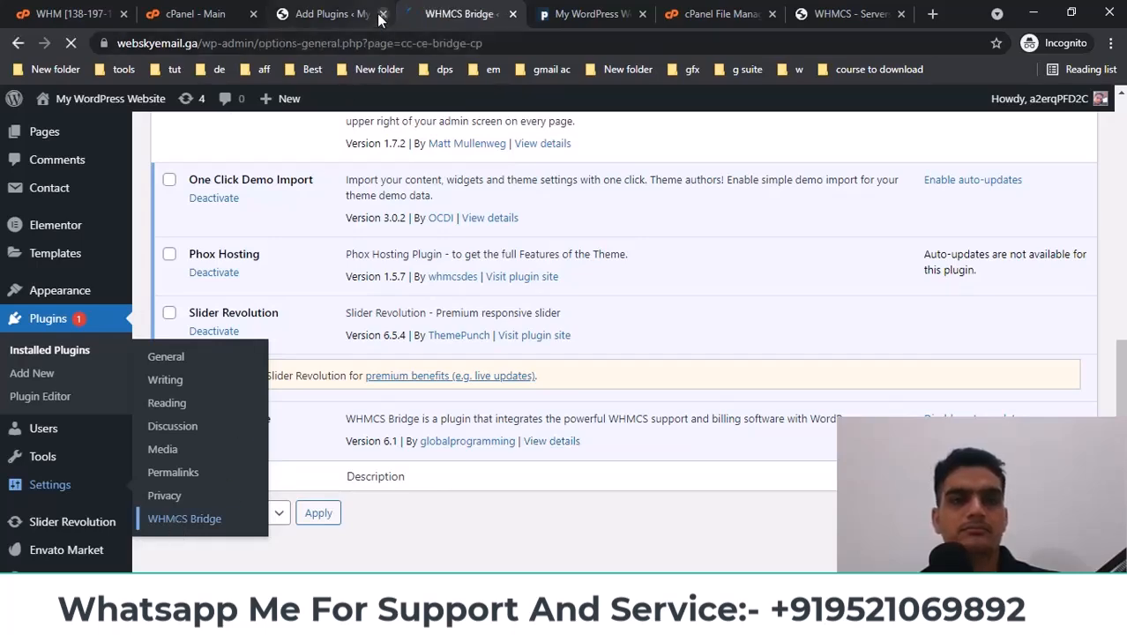
scroll(296, 263, "down", 2)
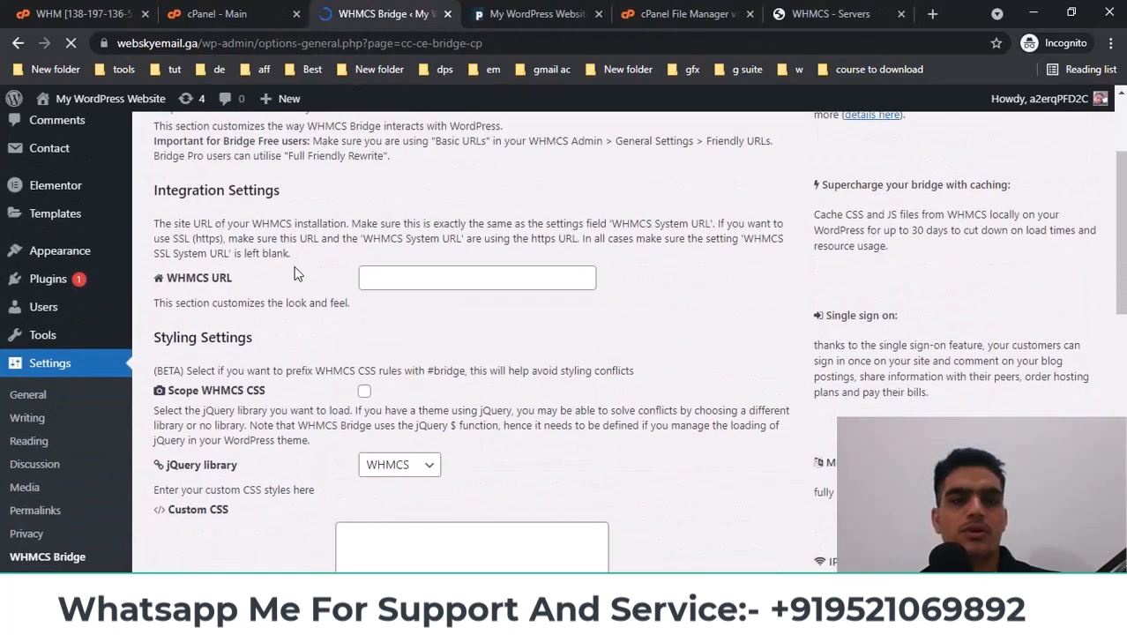
left_click_drag(168, 274, 262, 280)
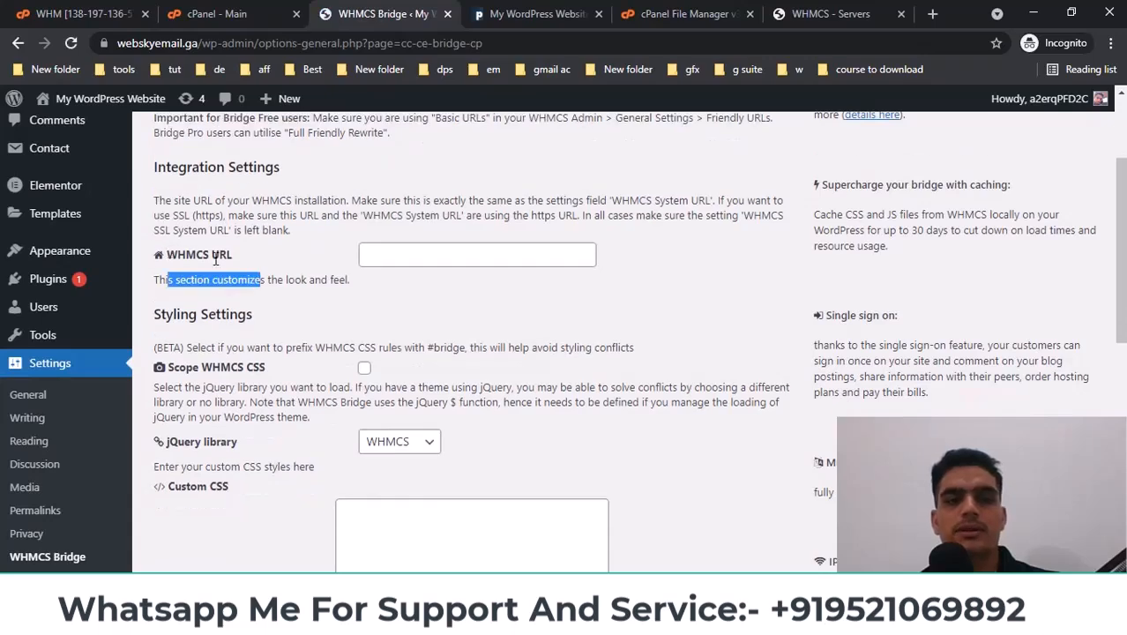
left_click(212, 259)
Check the whmcs folder's name inside public_html in the cPanel File Manager, leaving the rename dialog without changes
left_click(240, 13)
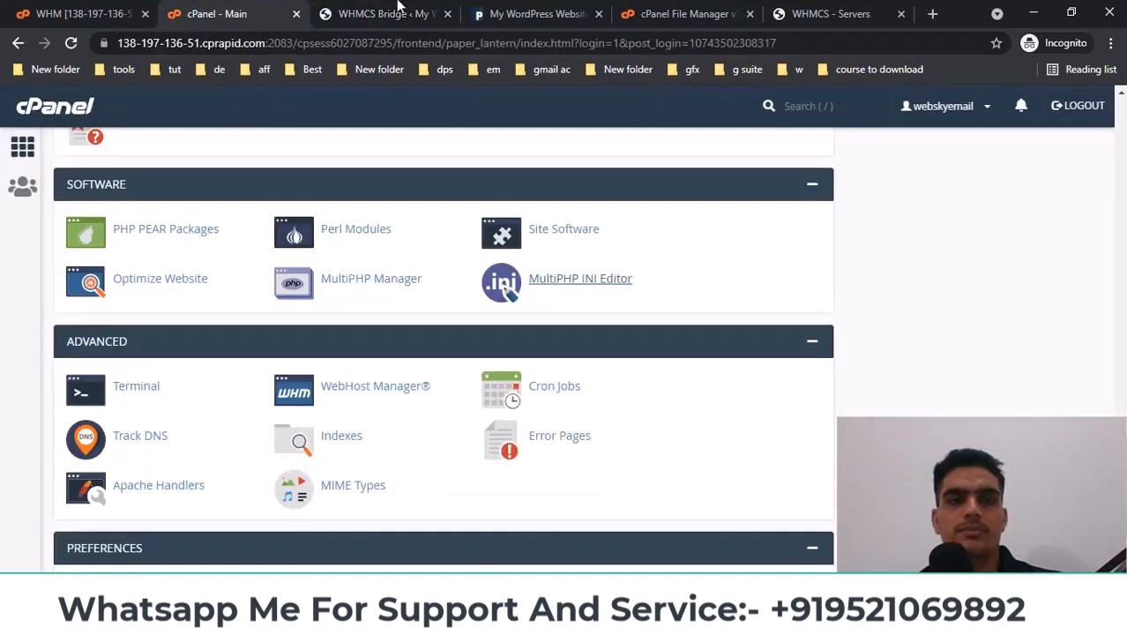
left_click_drag(658, 7, 502, 8)
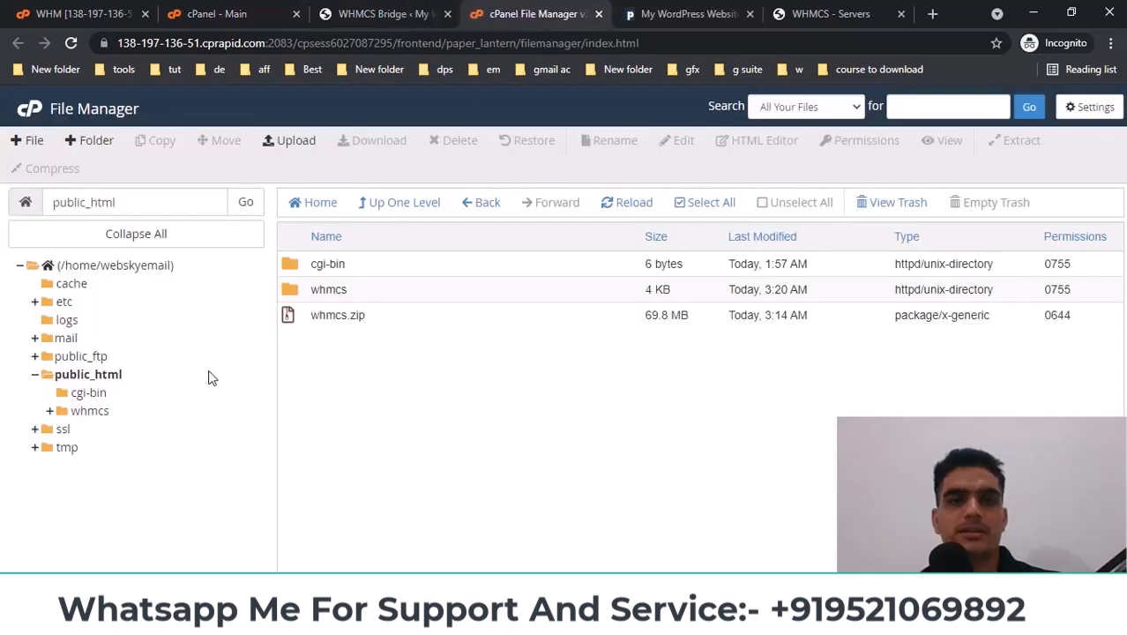
left_click(335, 288)
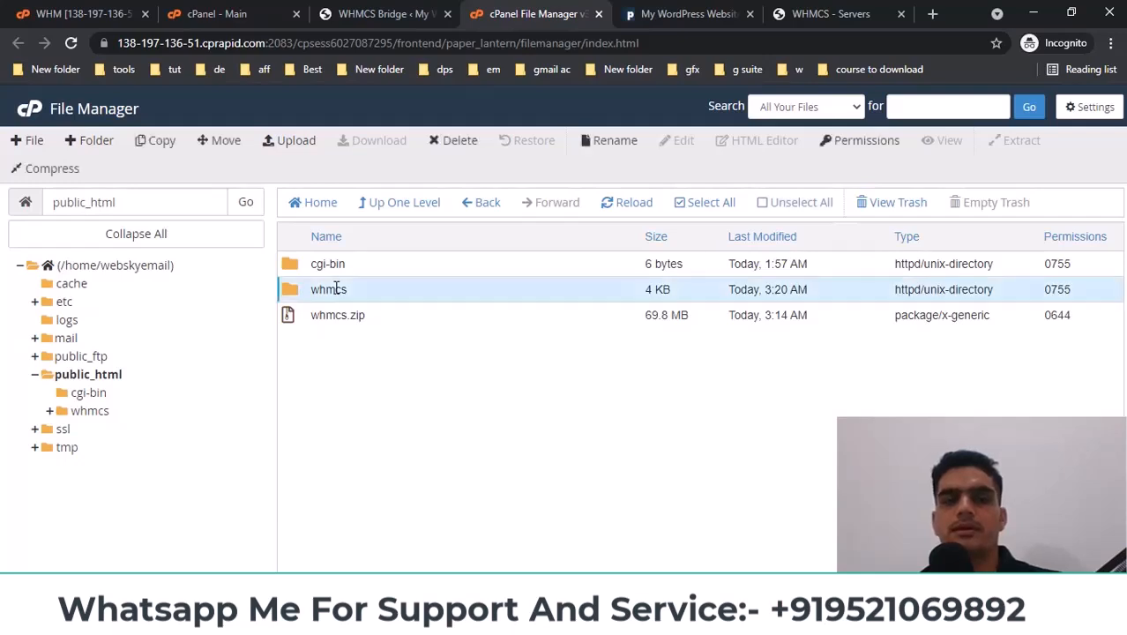
right_click(333, 289)
left_click(380, 352)
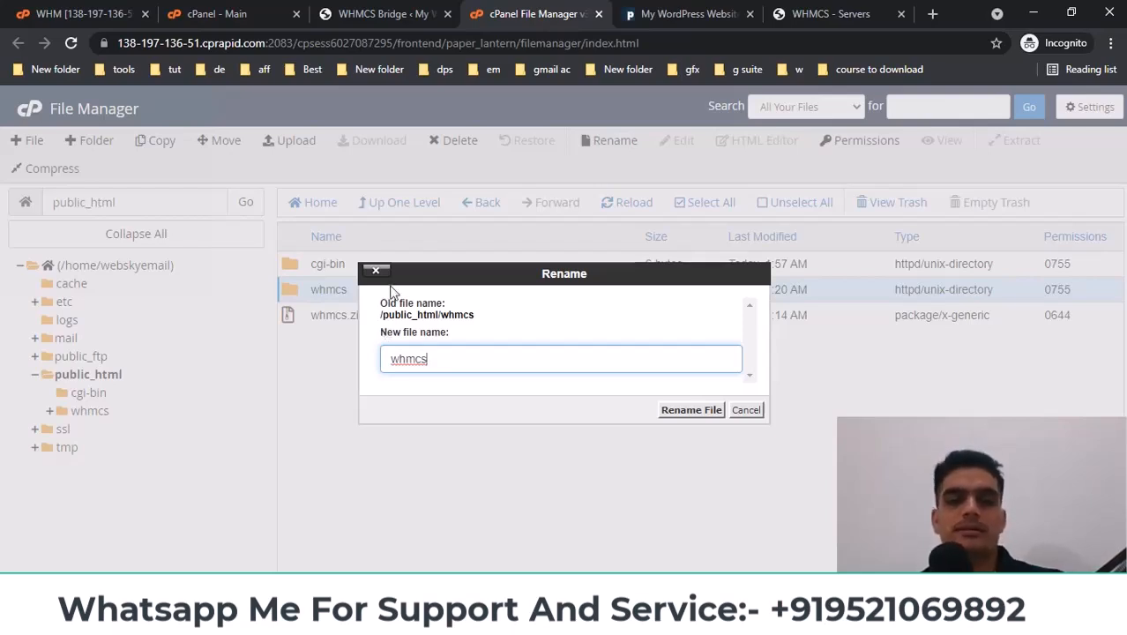
key("ctrl+a")
left_click(745, 410)
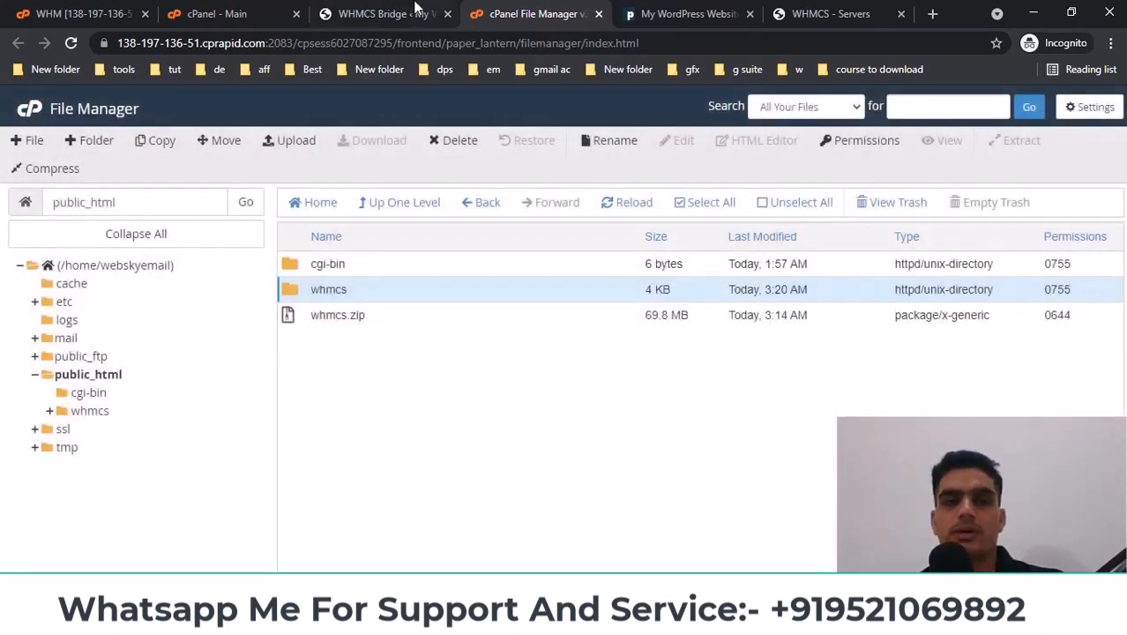
left_click(381, 7)
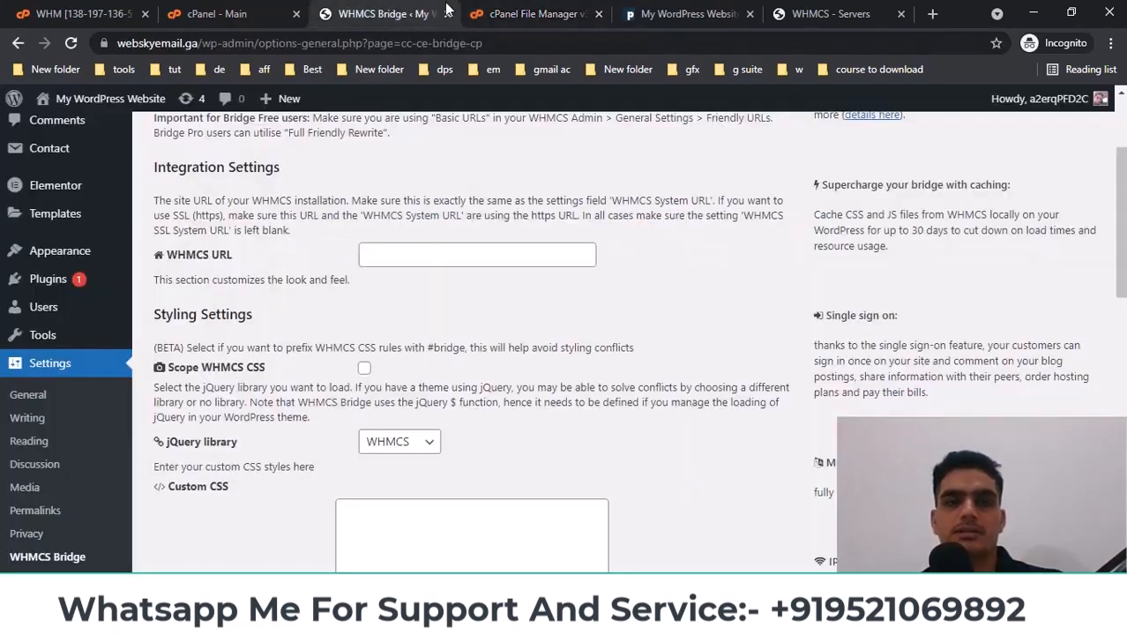
left_click(816, 14)
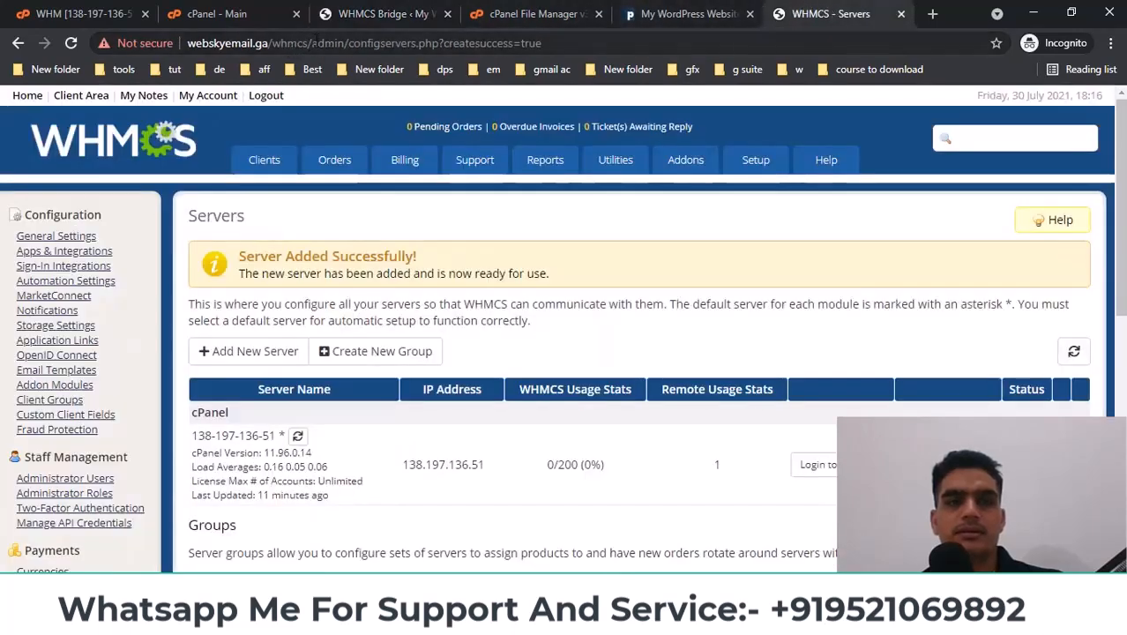
left_click(243, 44)
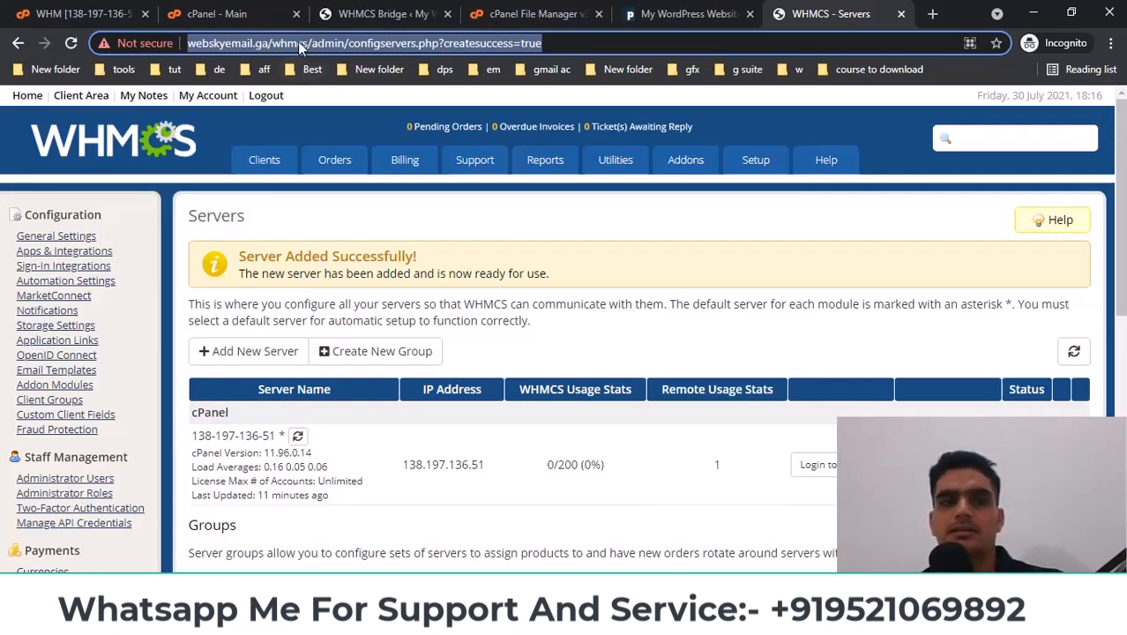
left_click(349, 43)
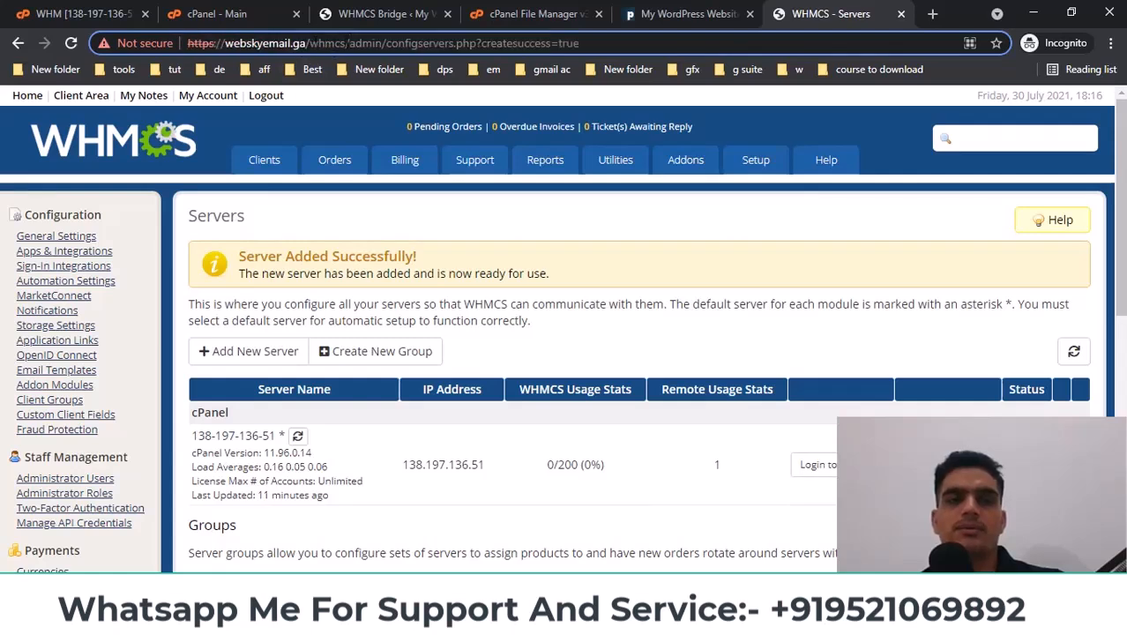
left_click_drag(349, 43, 187, 43)
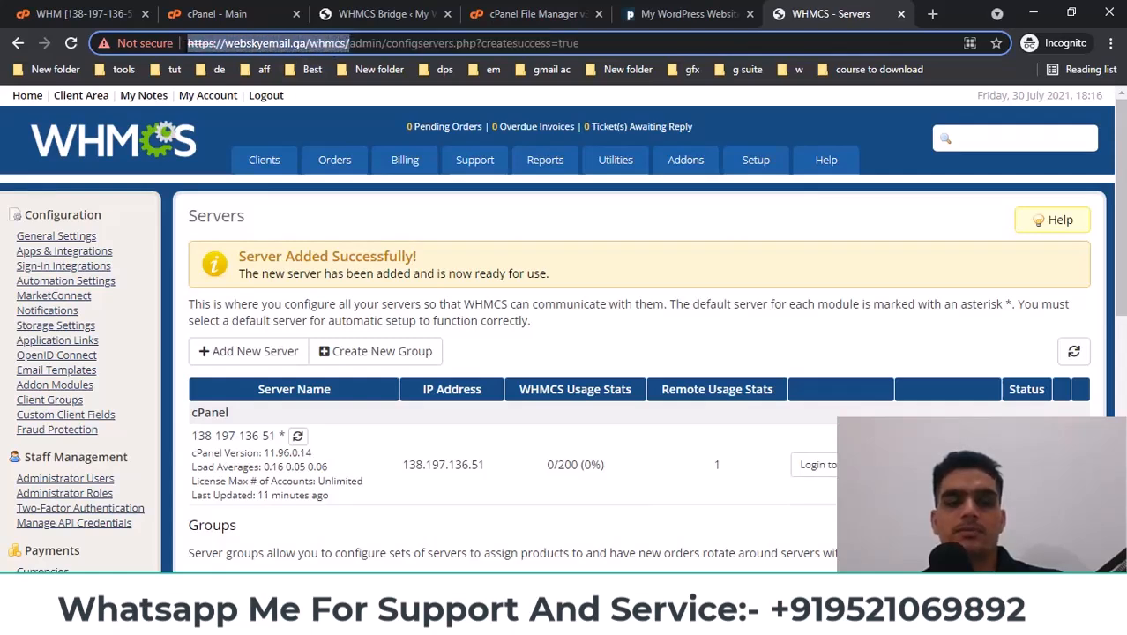
double_click(333, 43)
left_click_drag(349, 43, 185, 44)
key("ctrl+c")
left_click(533, 13)
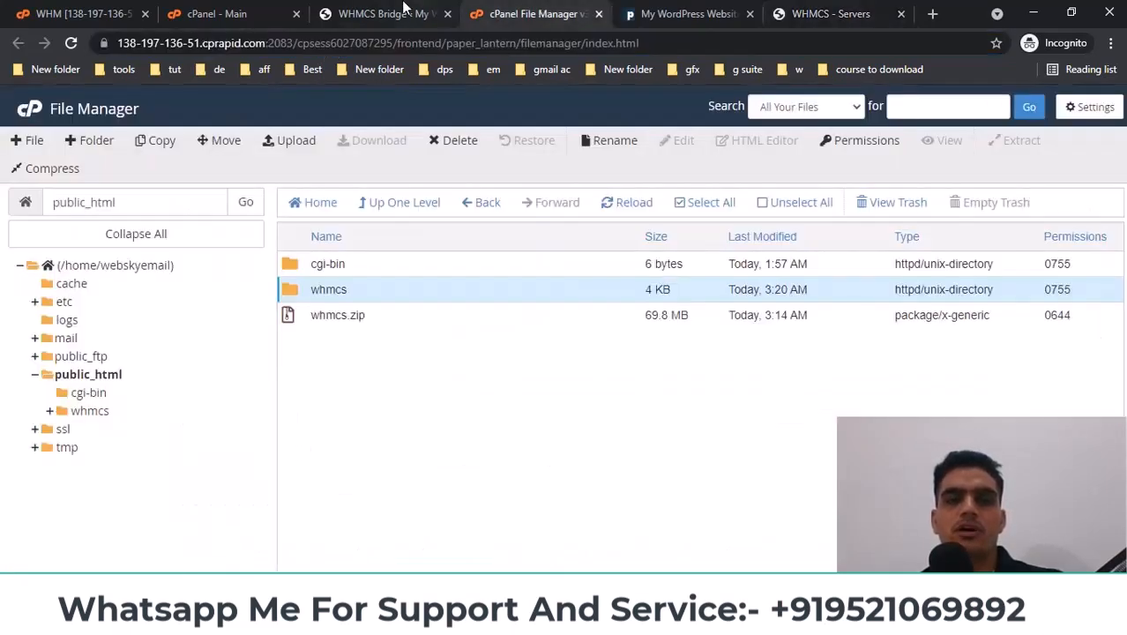
left_click(386, 13)
left_click(406, 255)
key("ctrl+v")
left_click(539, 319)
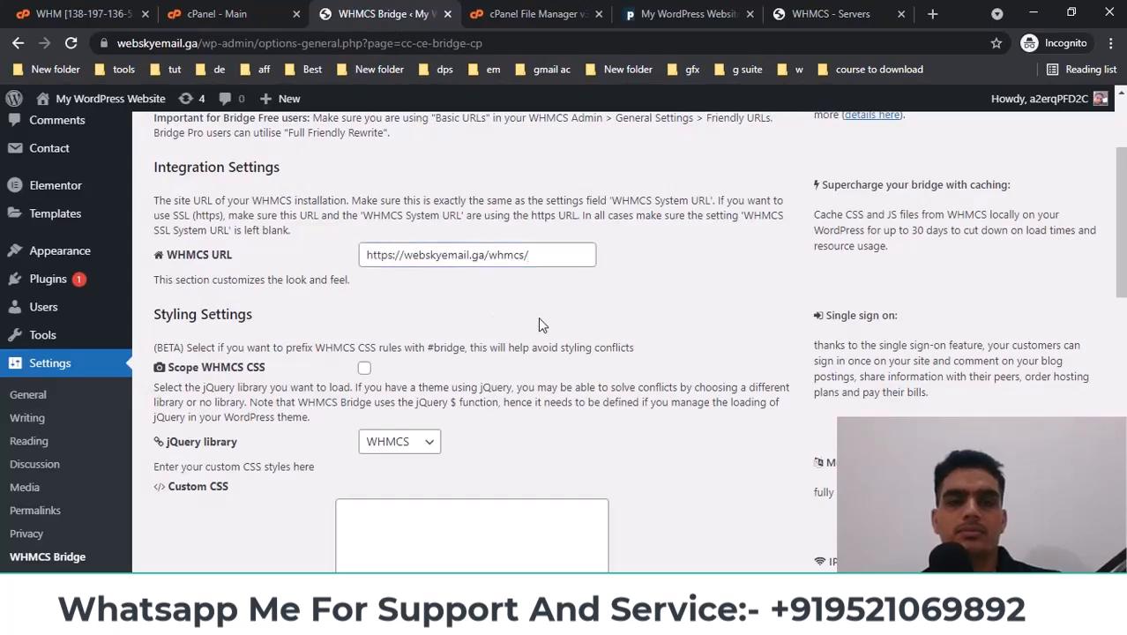
Save the WHMCS Bridge settings, keeping WHMCS as the jQuery library and six as the template, and review the saved settings page
scroll(542, 326, "down", 2)
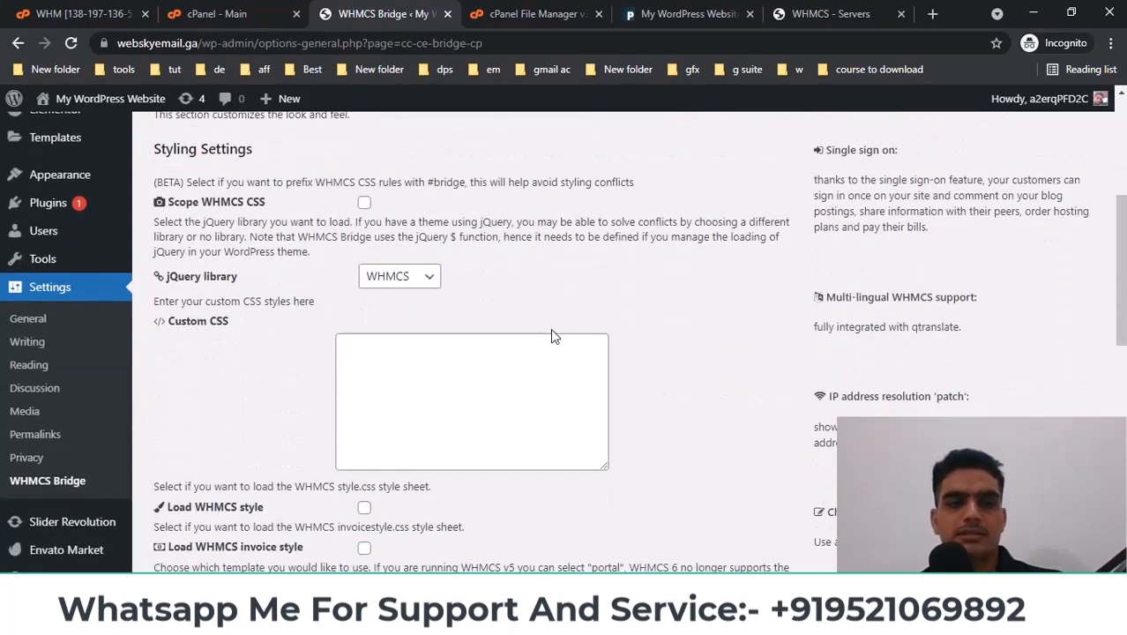
left_click(424, 279)
left_click(427, 294)
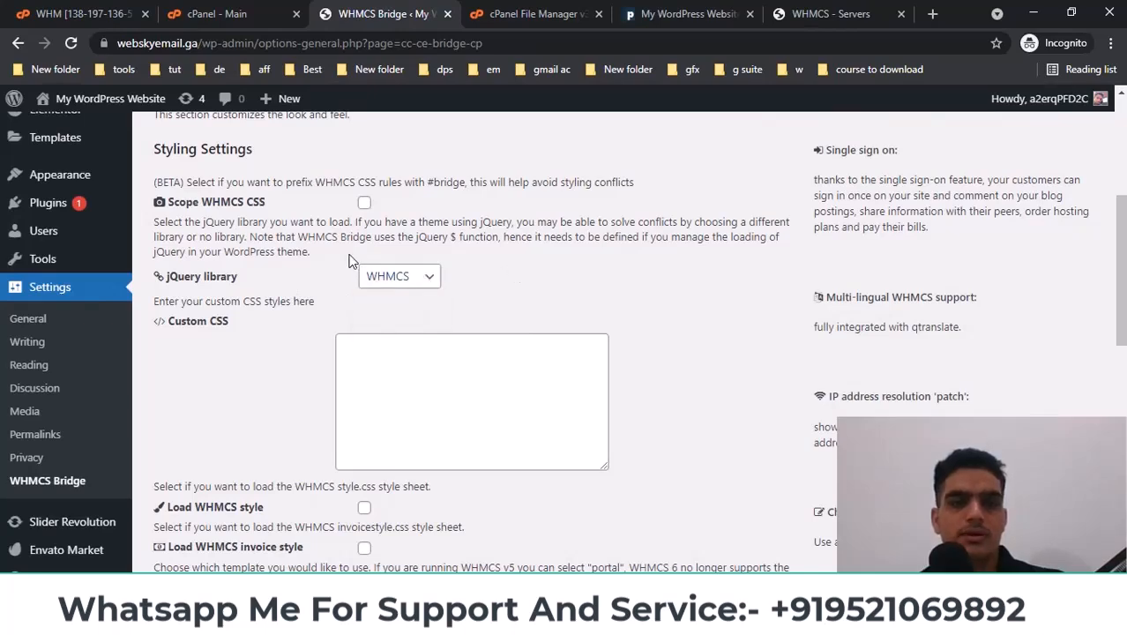
scroll(371, 308, "down", 2)
scroll(262, 324, "down", 2)
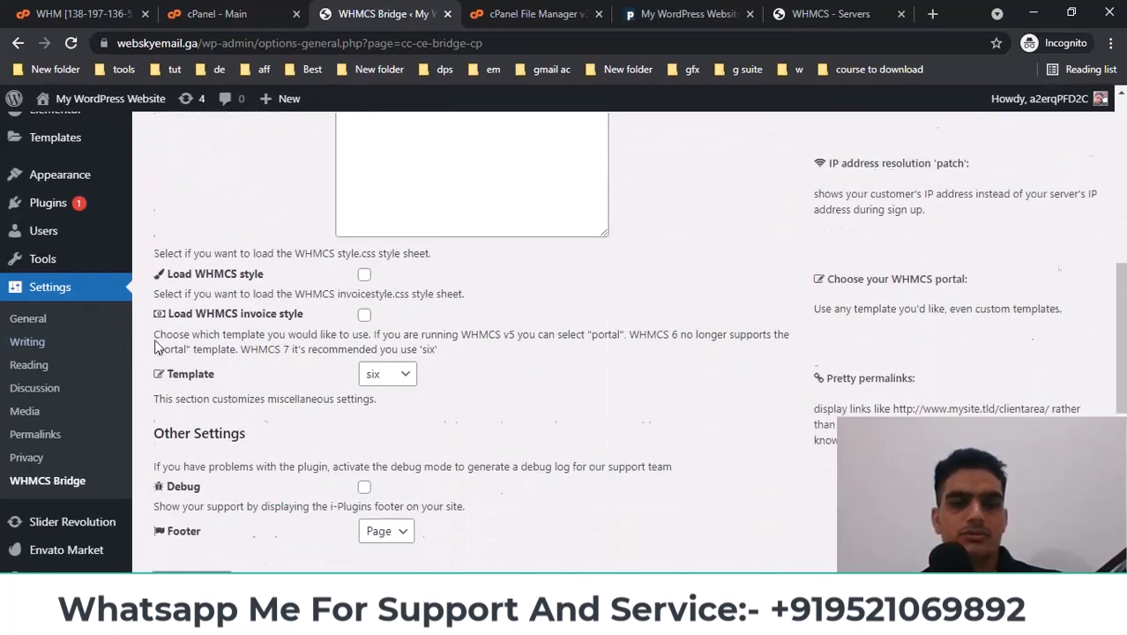
left_click(385, 280)
left_click(479, 278)
scroll(477, 278, "down", 2)
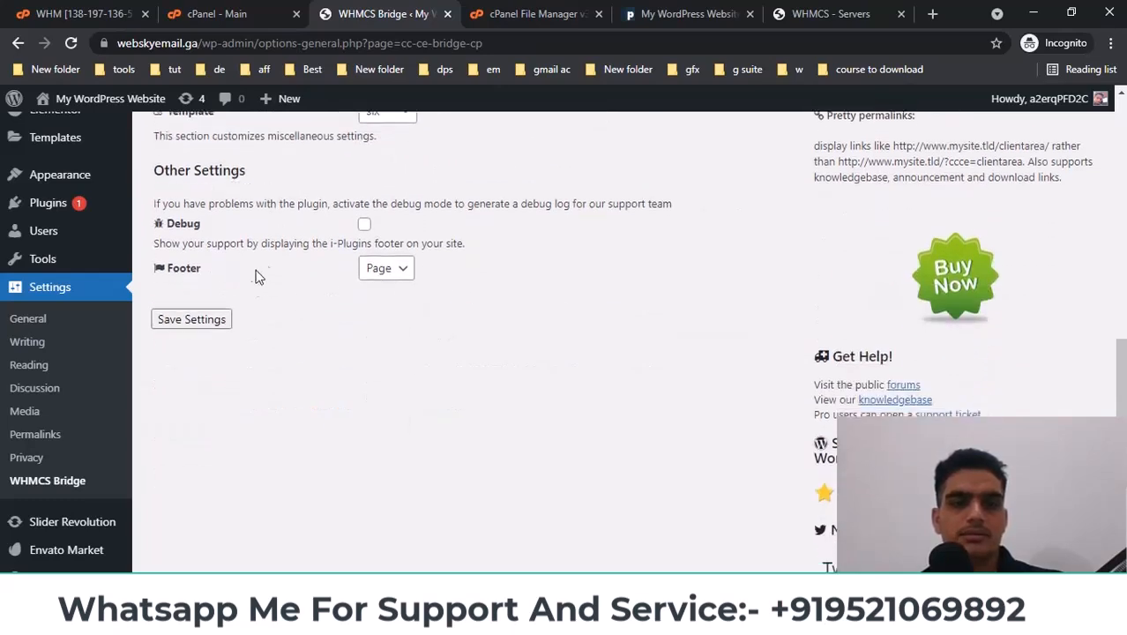
left_click(187, 319)
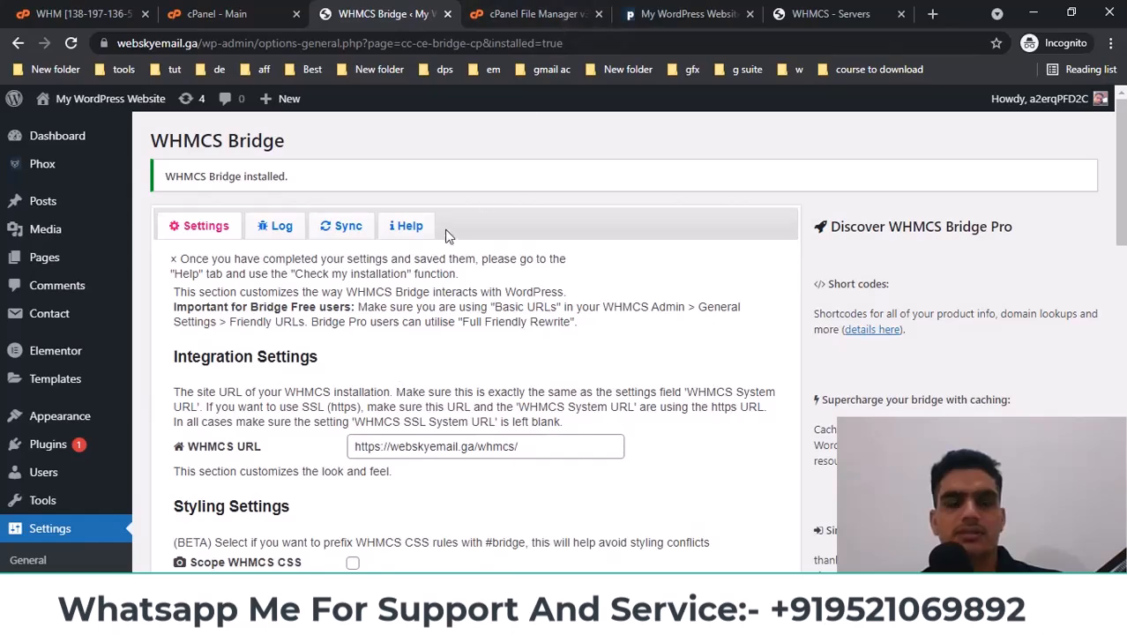
left_click_drag(168, 177, 392, 190)
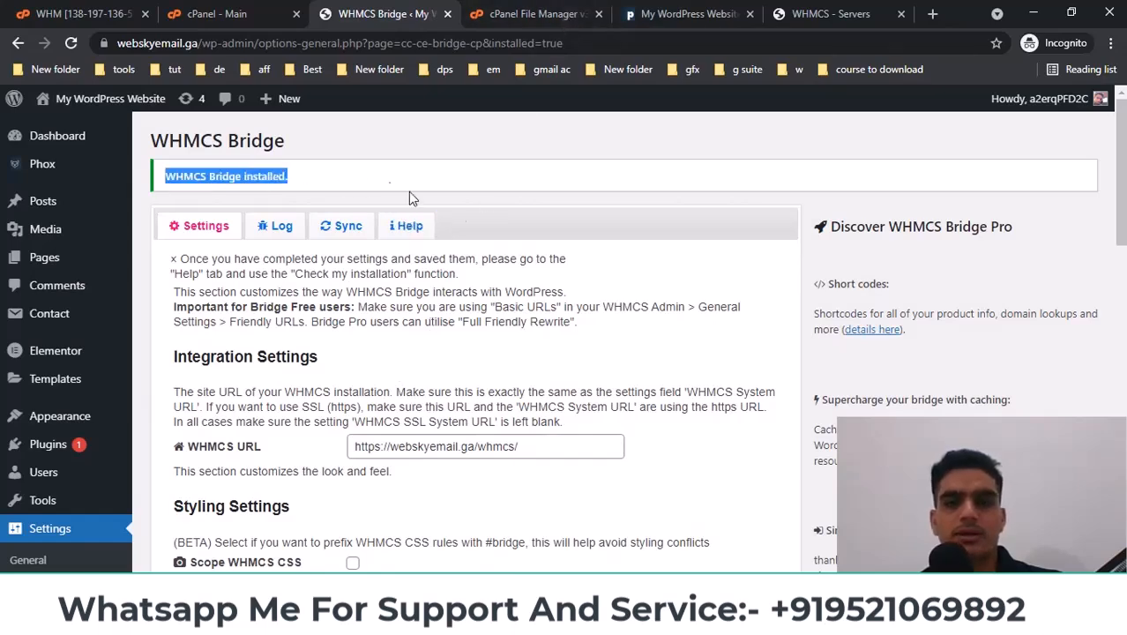
scroll(523, 267, "down", 5)
scroll(476, 344, "down", 6)
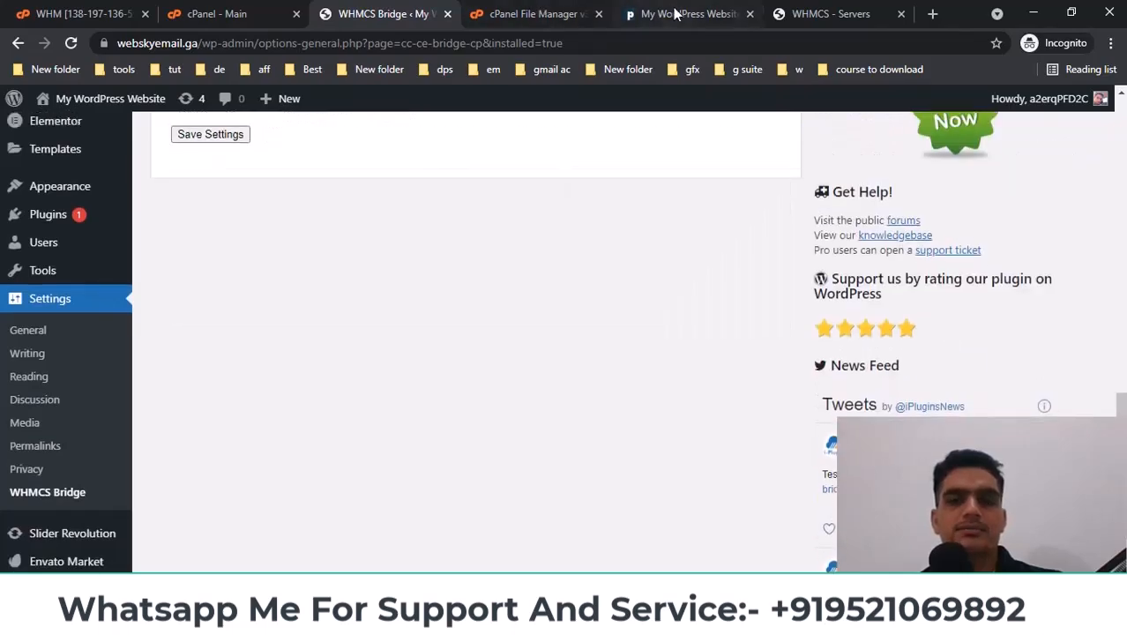
Place the website's browser tab beside WHMCS Bridge and examine the homepage's hero section, pricing plans and Add To Cart buttons alongside the plugin settings
left_click_drag(674, 13, 536, 15)
scroll(445, 218, "up", 3)
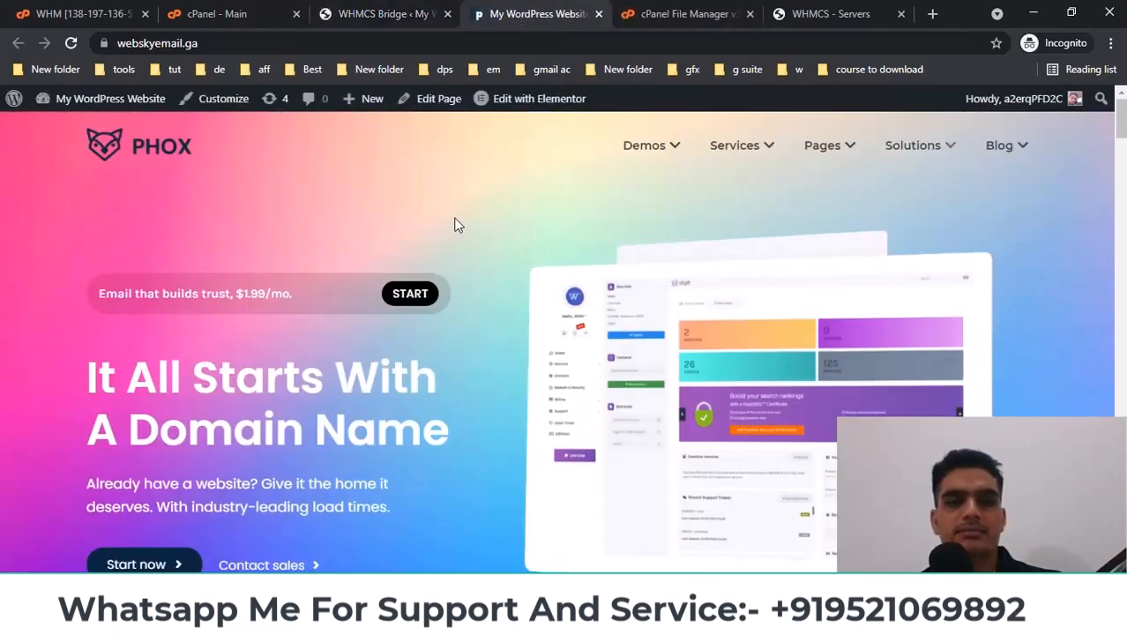
scroll(1117, 123, "down", 3)
left_click_drag(1120, 136, 1119, 193)
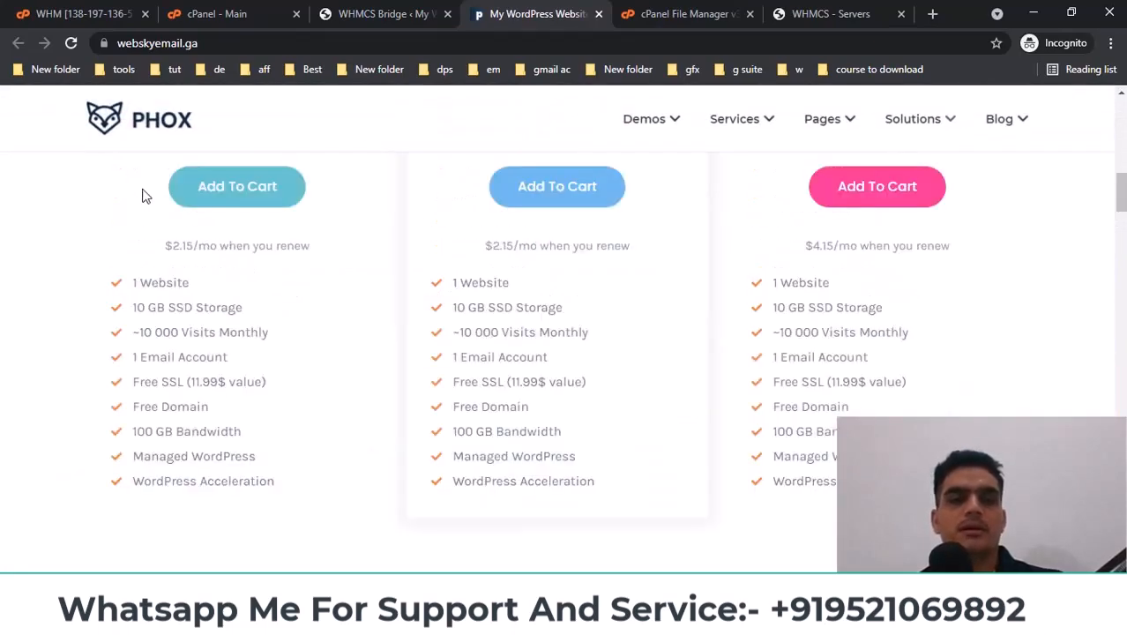
scroll(201, 197, "up", 1)
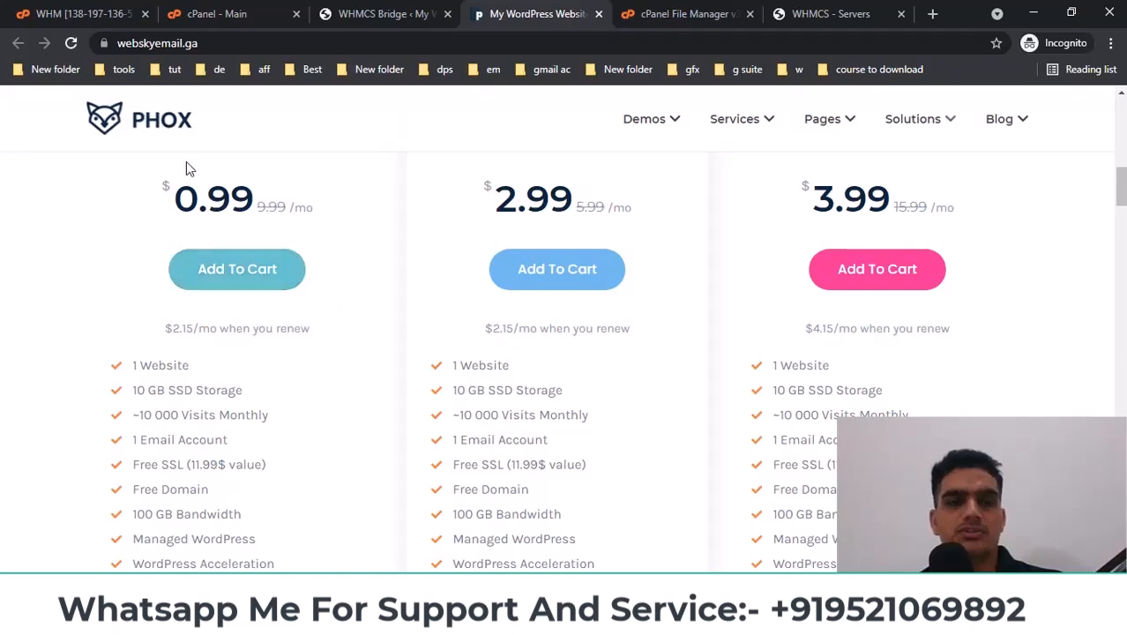
left_click(361, 19)
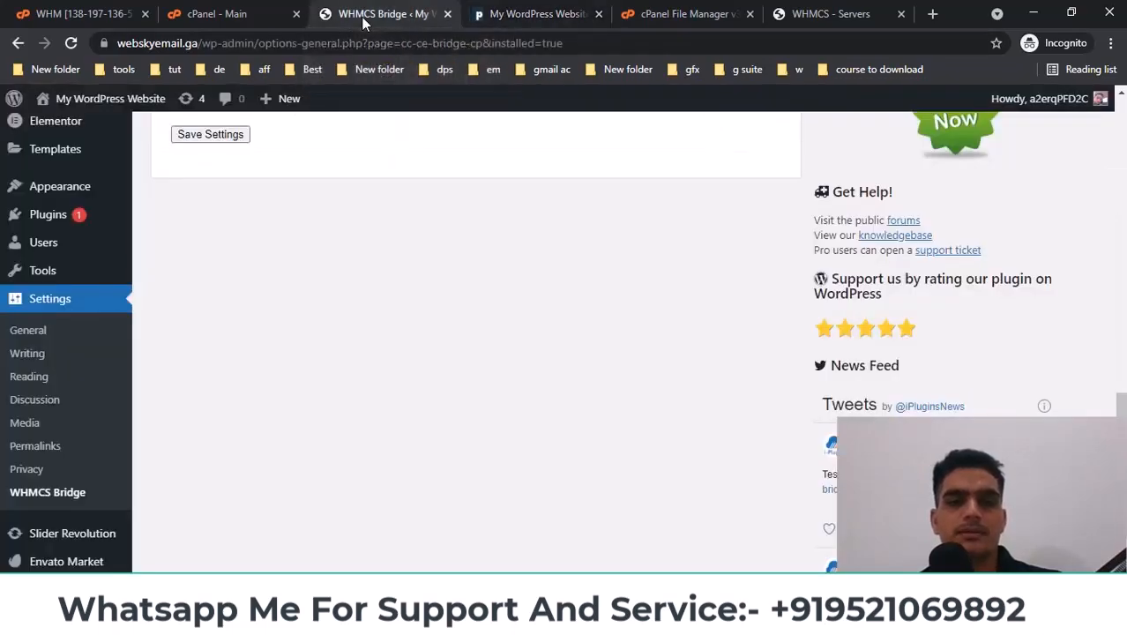
scroll(461, 280, "up", 10)
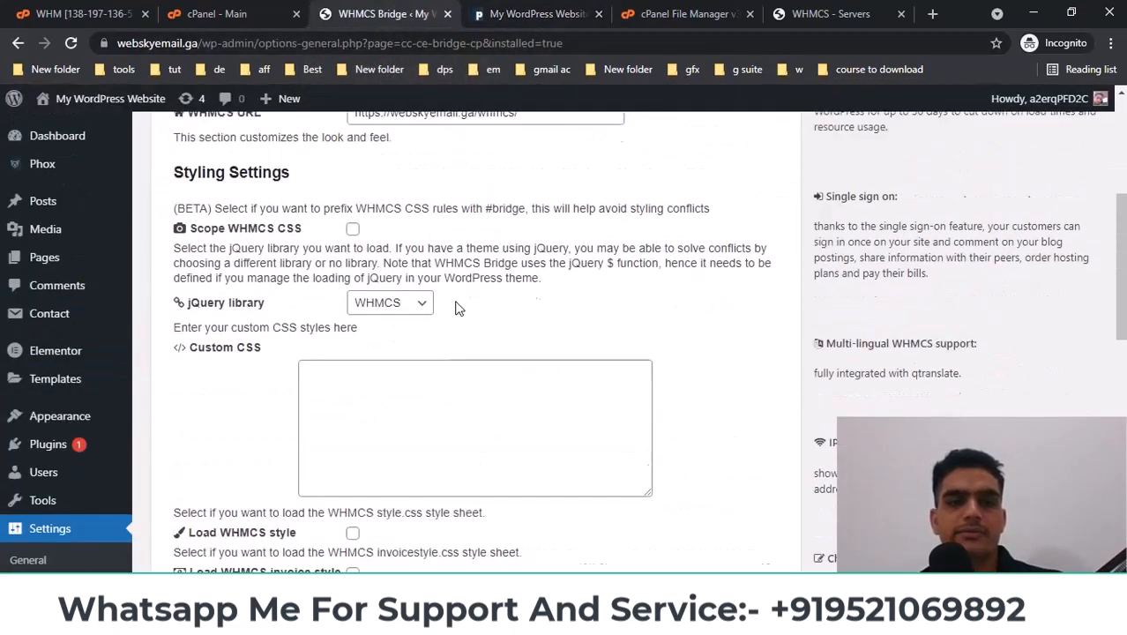
left_click(503, 13)
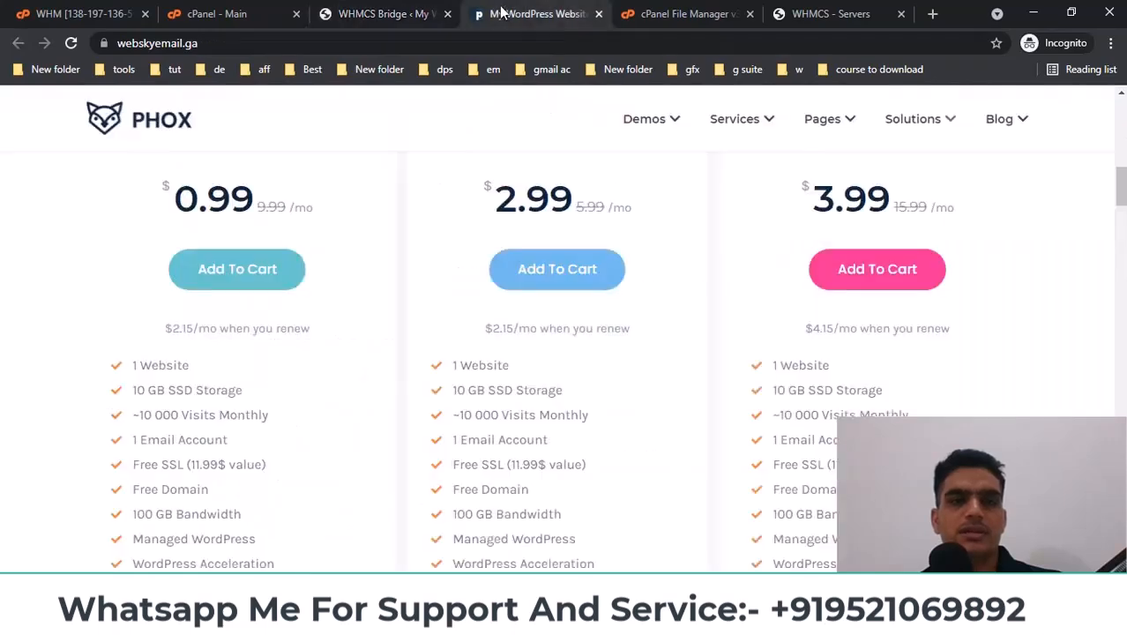
scroll(564, 335, "up", 10)
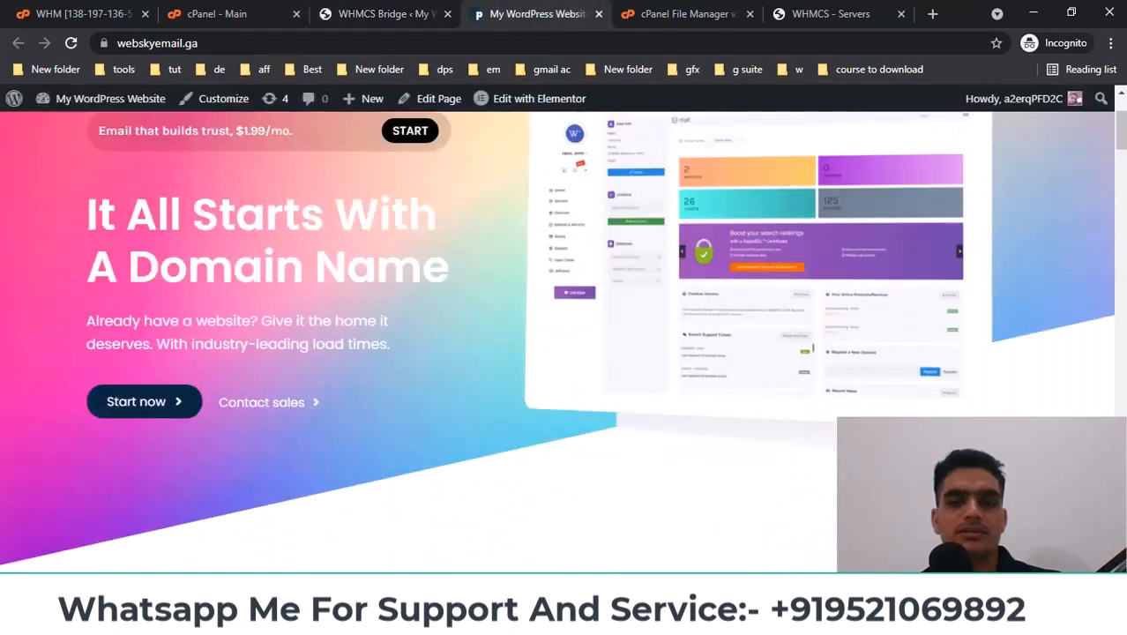